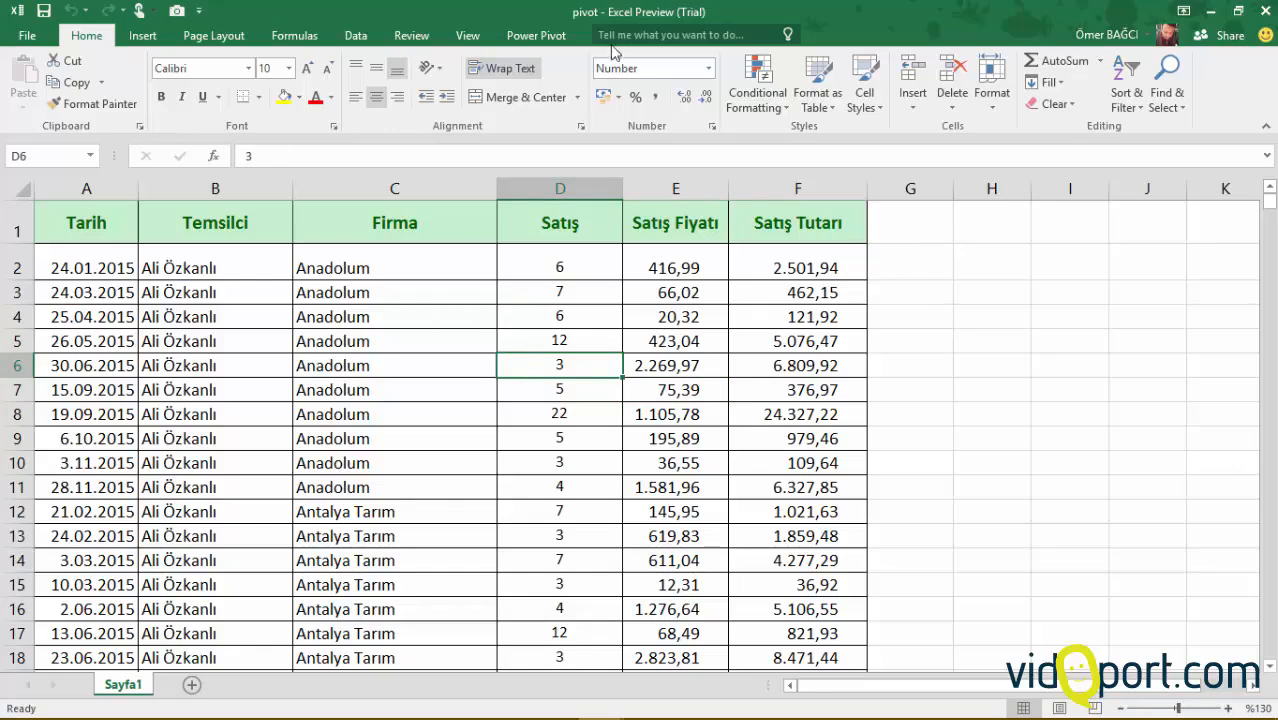
- Create a PivotTable from the sales data on a new worksheet, with Temsilci as rows and Satış Tutarı as summed values
left_click(368, 366)
left_click(211, 366)
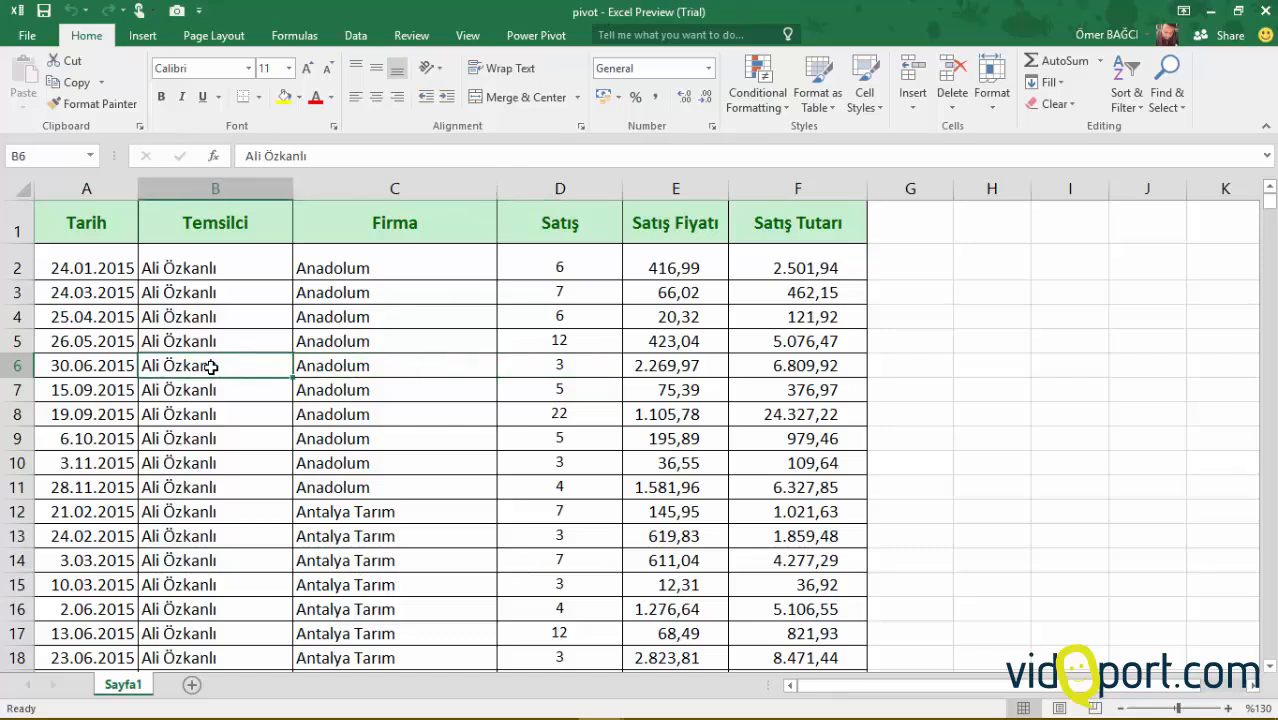
left_click(142, 36)
left_click(36, 88)
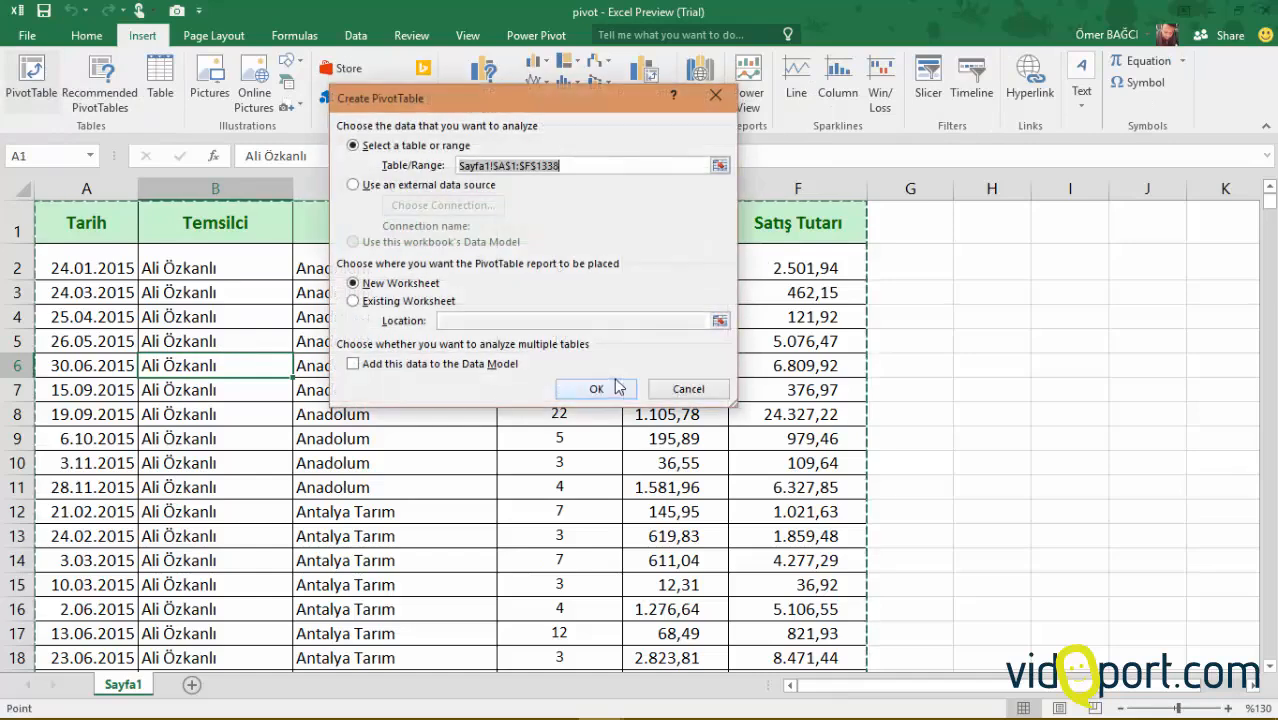
left_click(590, 392)
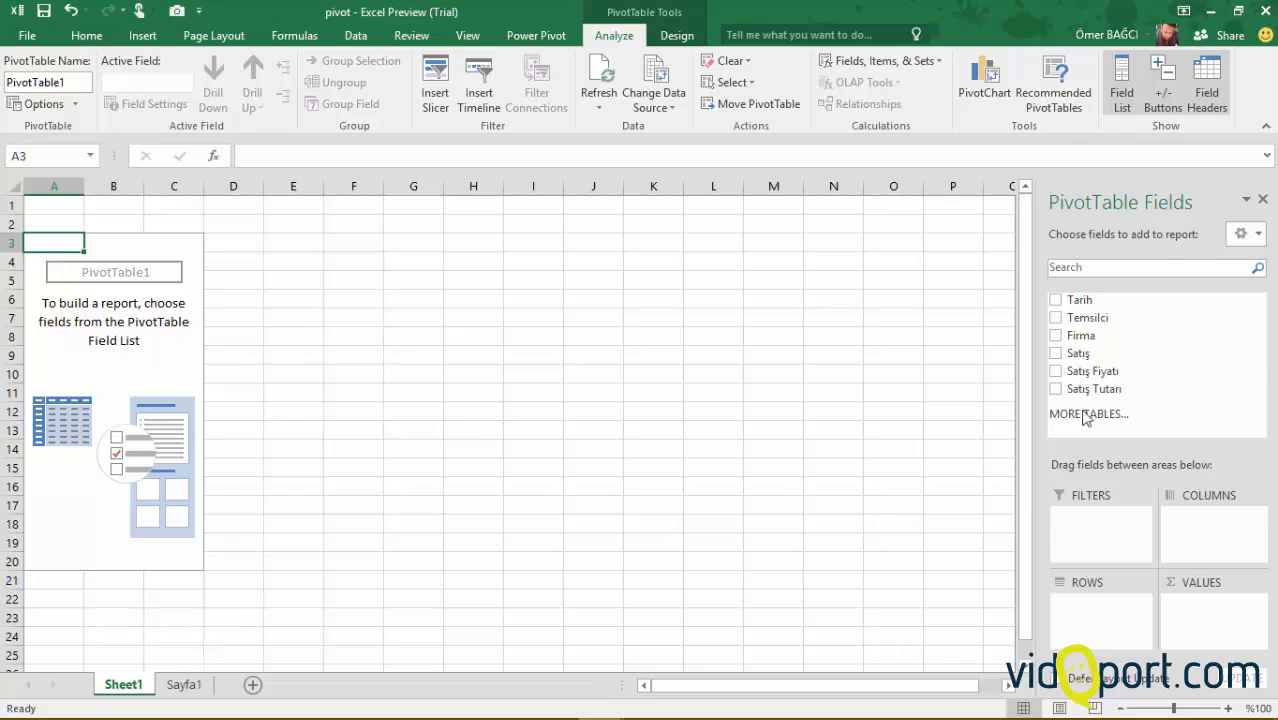
left_click_drag(1110, 325, 1110, 602)
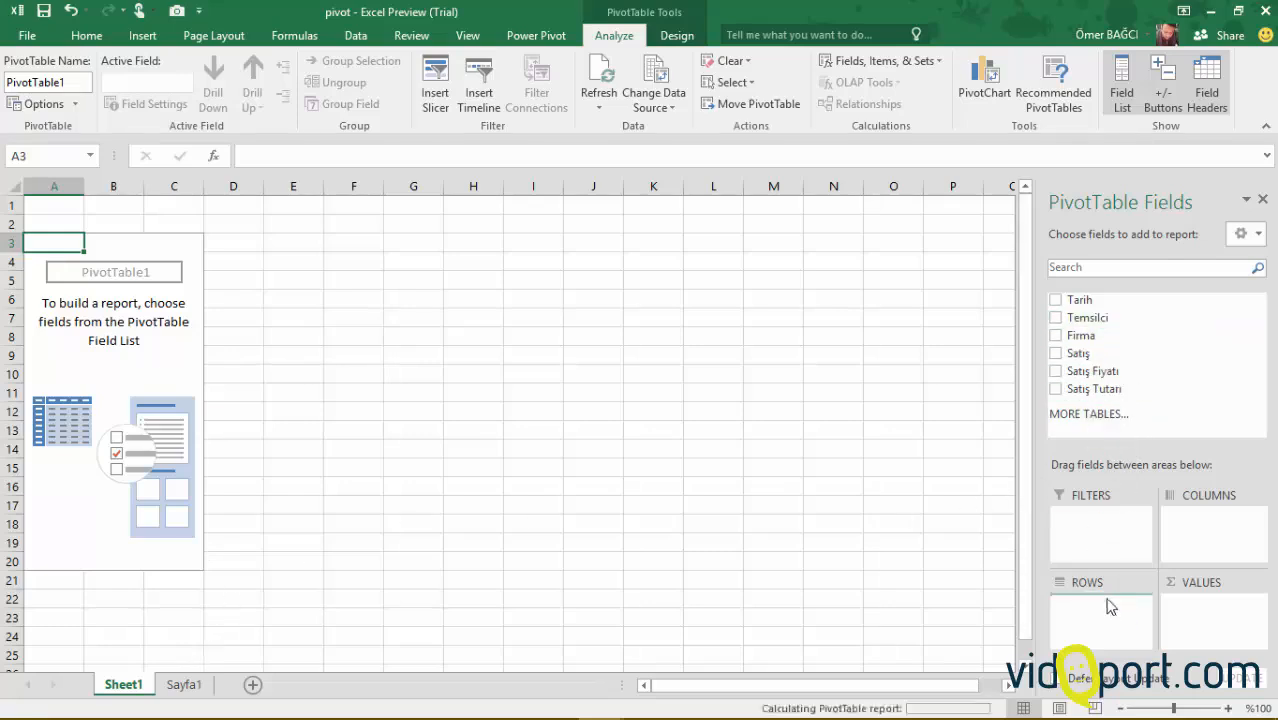
left_click_drag(1100, 389, 1210, 617)
- Format the Sum of Satış Tutarı values as Number with two decimal places and a thousands separator
right_click(205, 336)
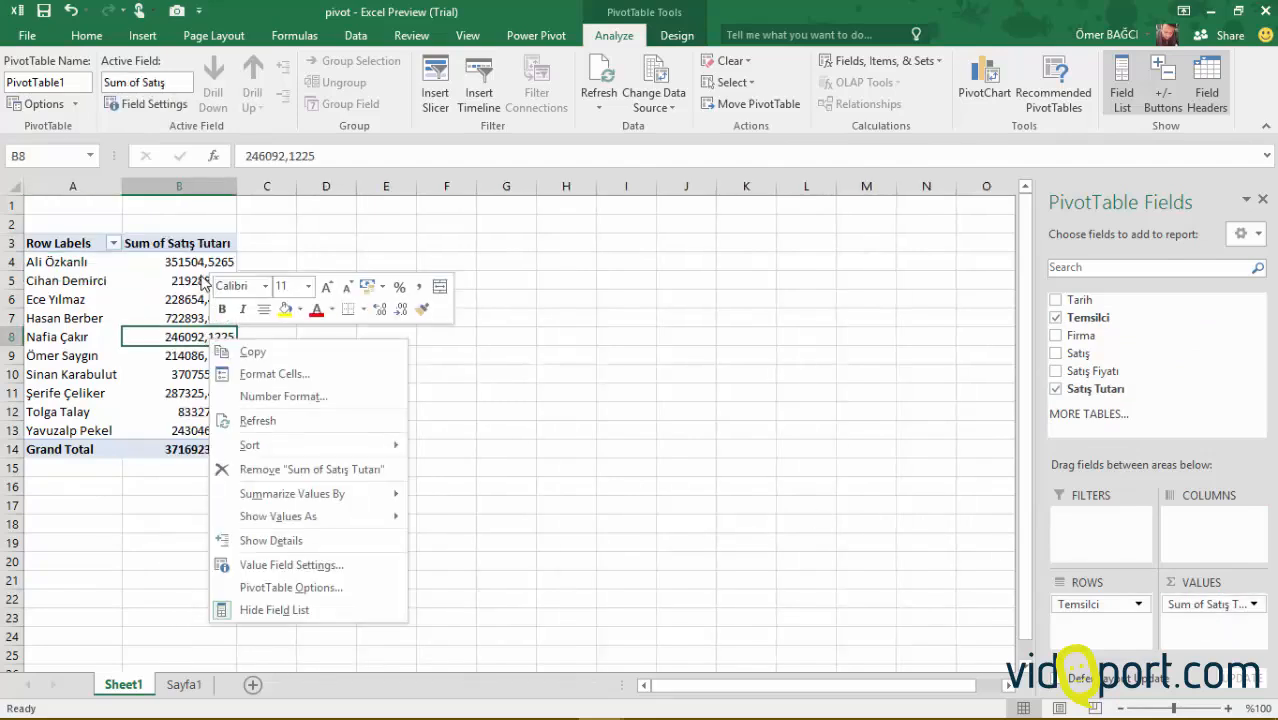
left_click(310, 395)
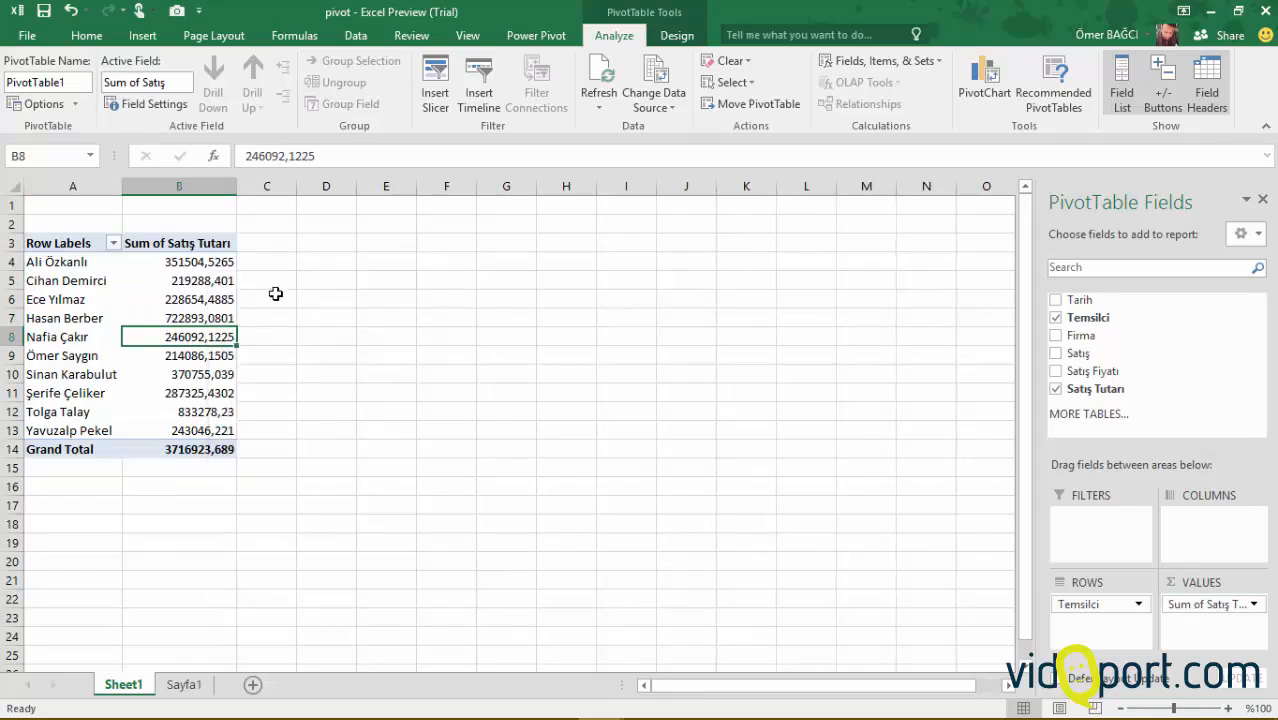
left_click(122, 257)
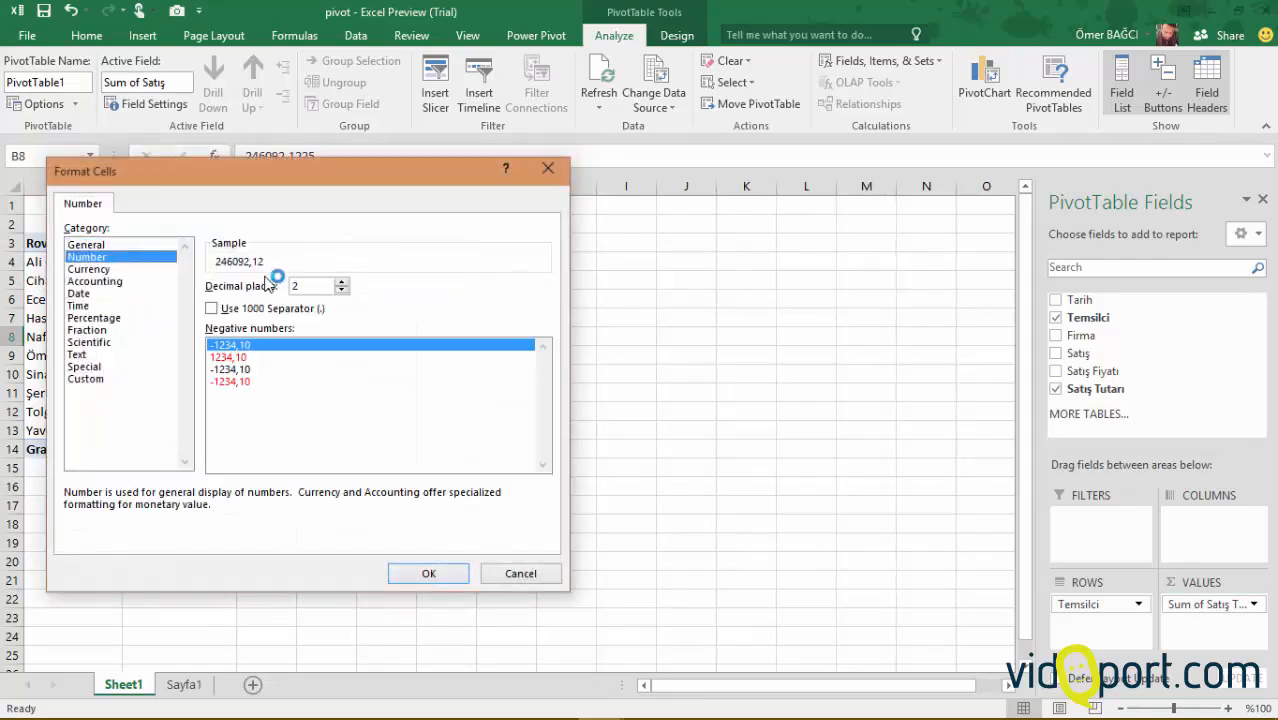
left_click(284, 310)
left_click(438, 575)
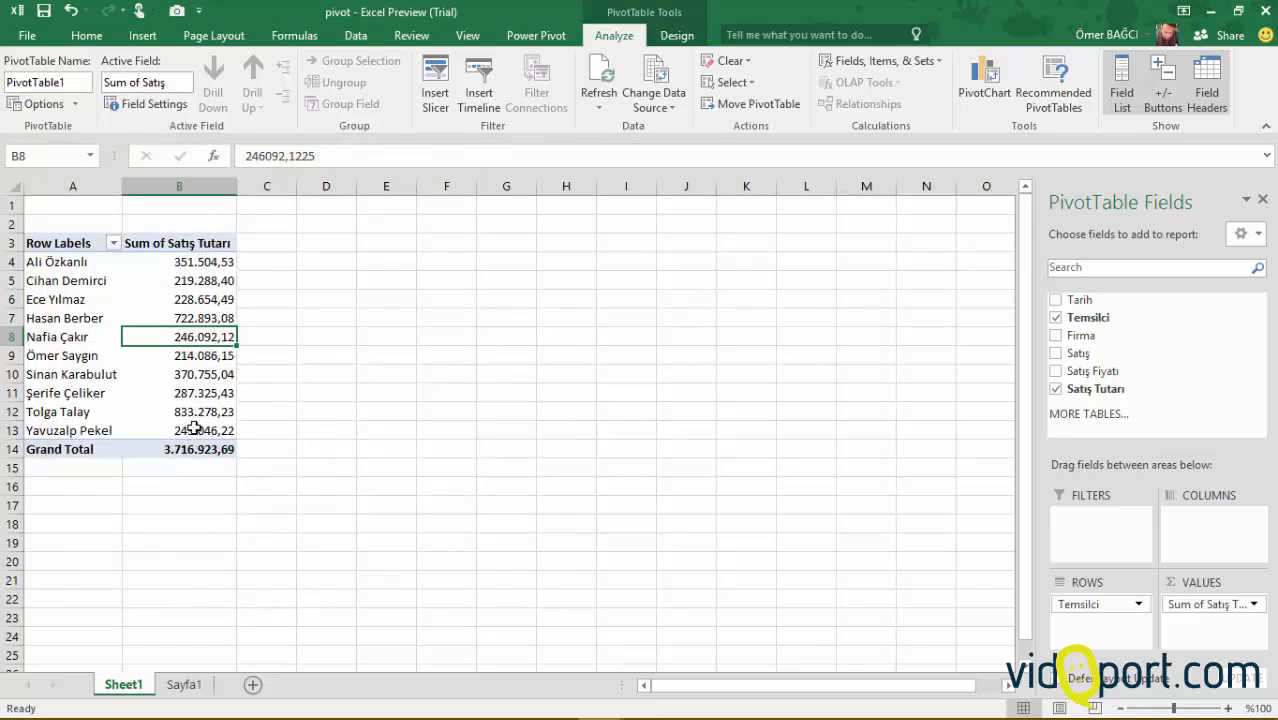
mouse_move(186, 266)
left_click(281, 264)
type("=if")
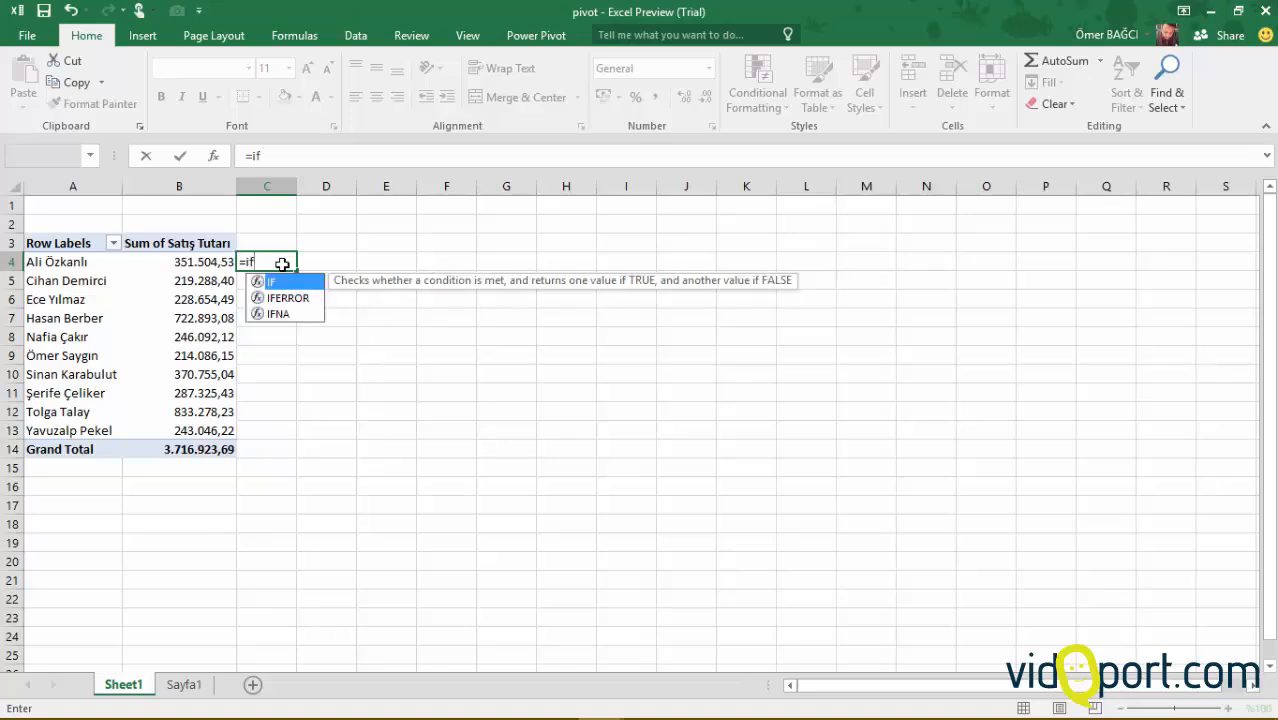
key("Tab")
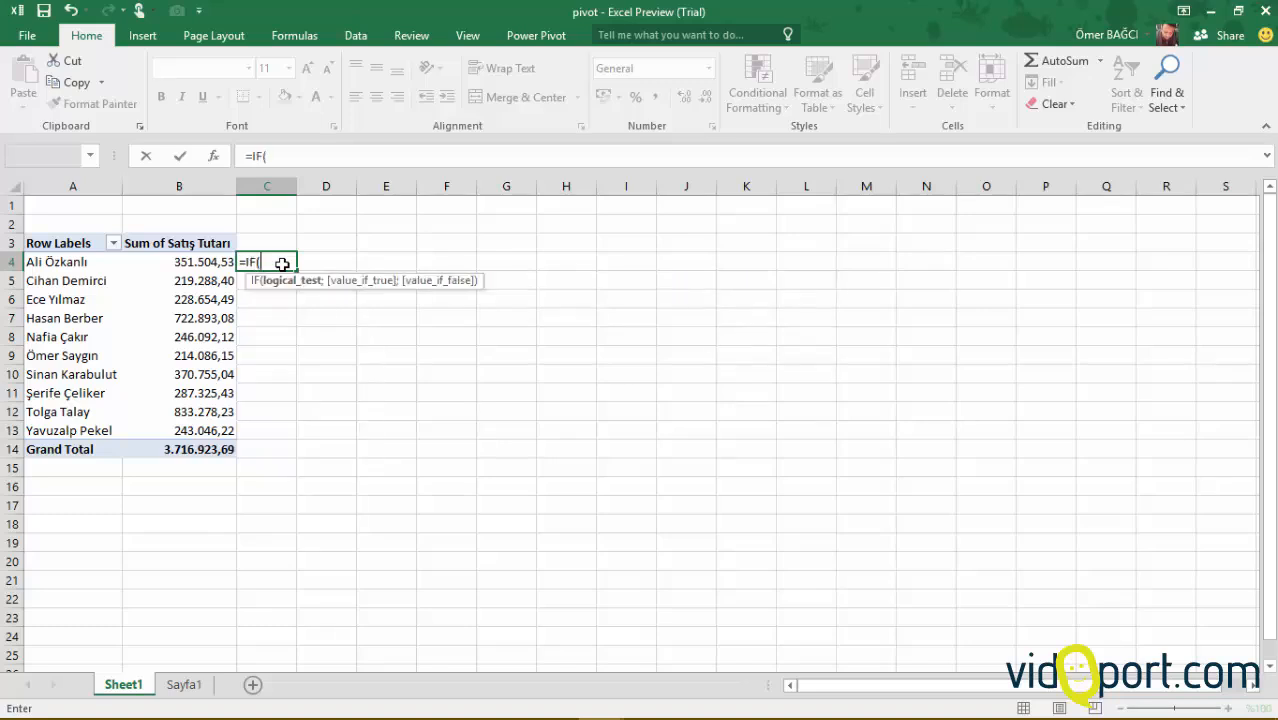
left_click(193, 265)
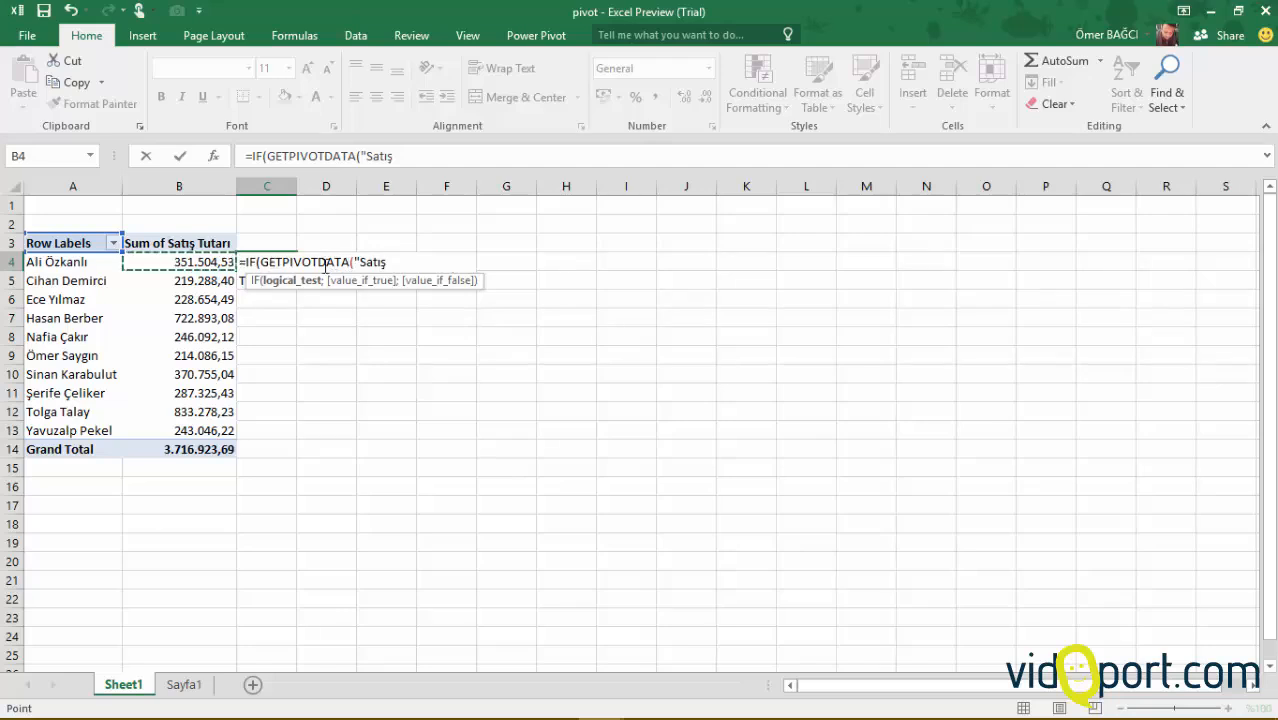
key("Escape")
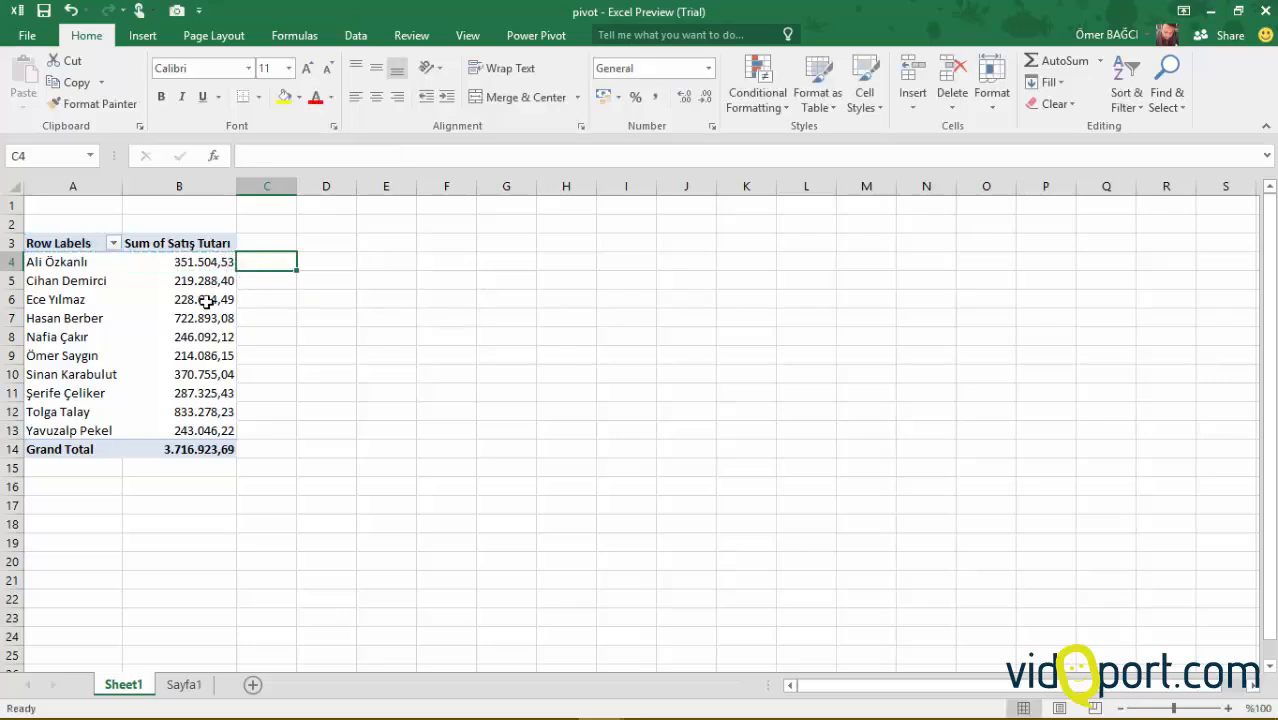
- Turn off the Generate GetPivotData option for the PivotTable
left_click(205, 302)
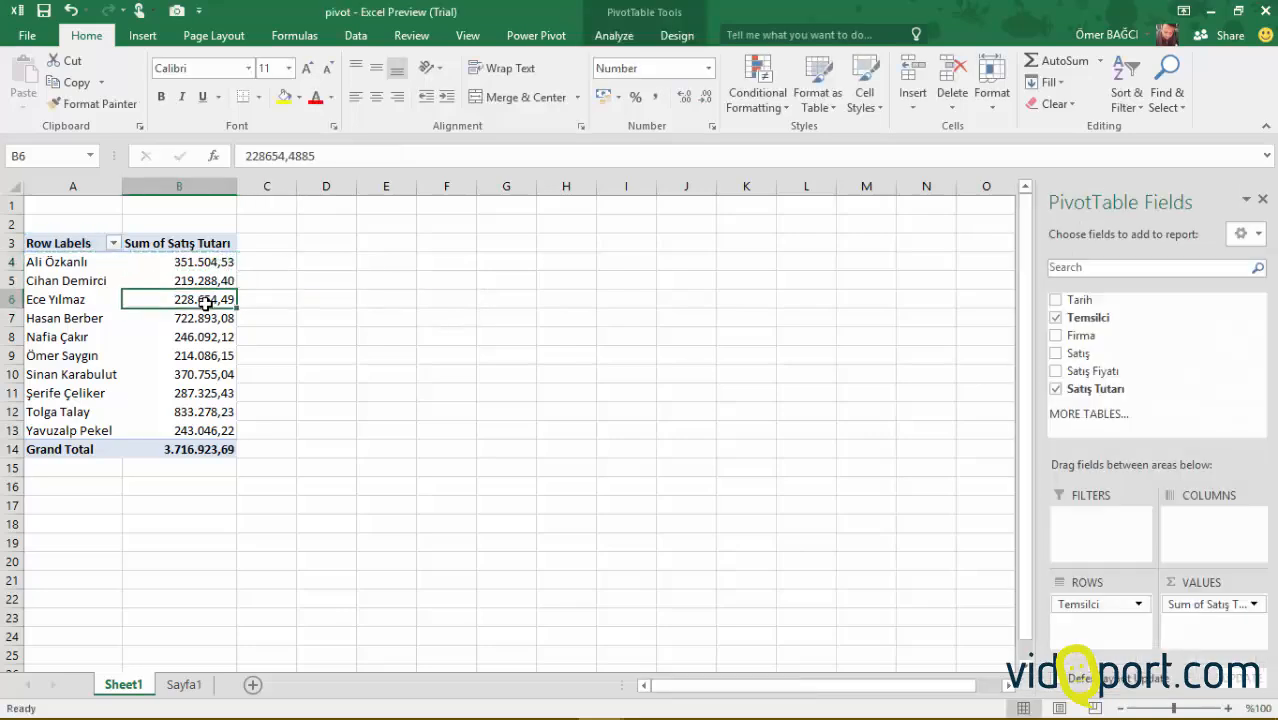
left_click(628, 42)
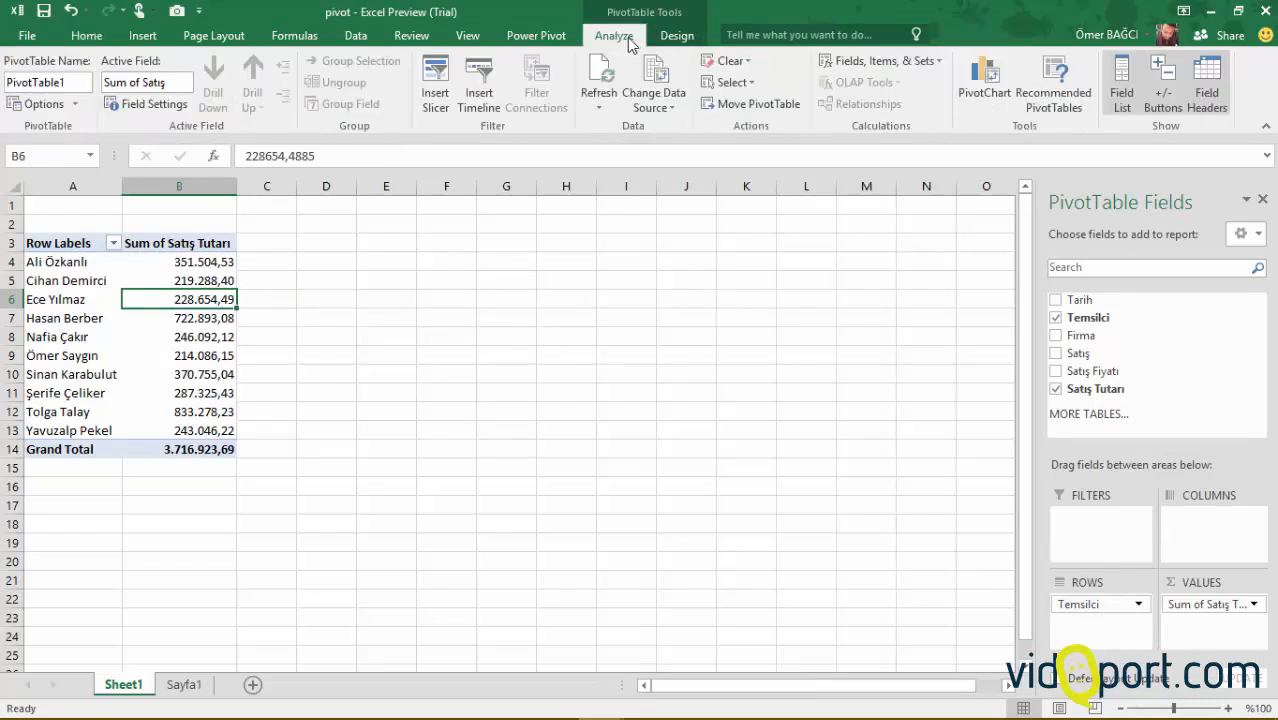
left_click(75, 104)
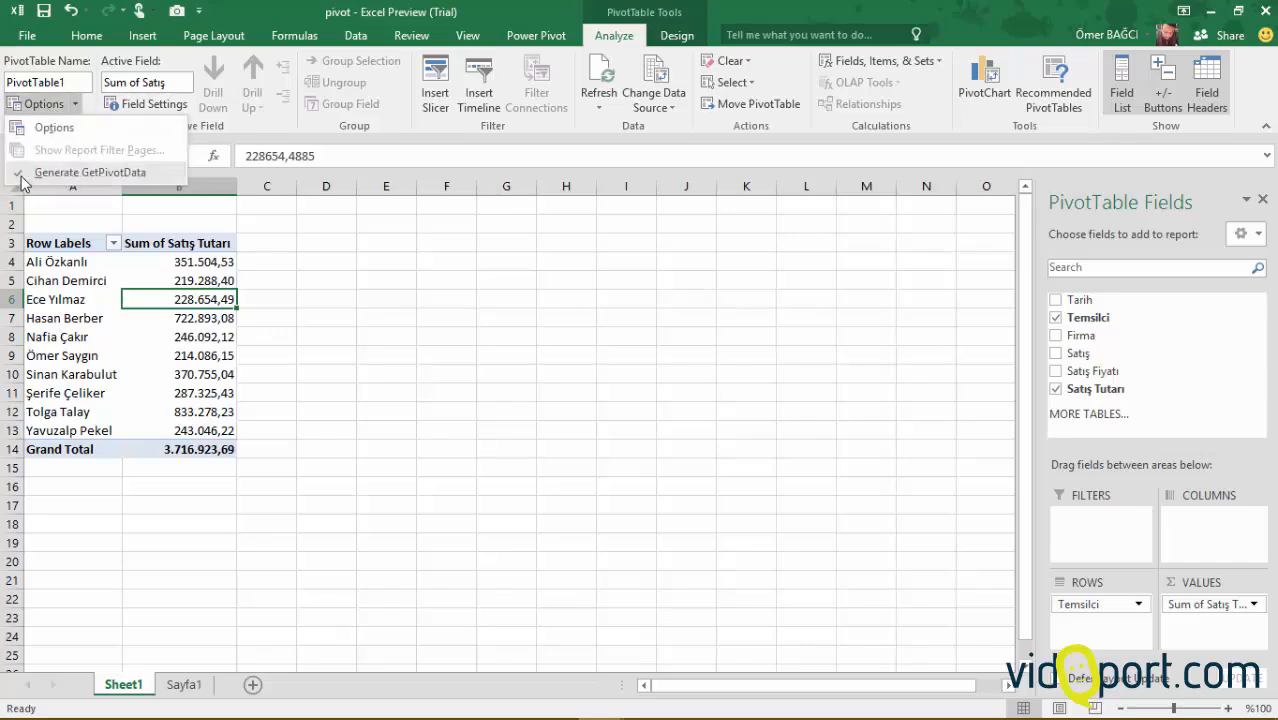
left_click(129, 176)
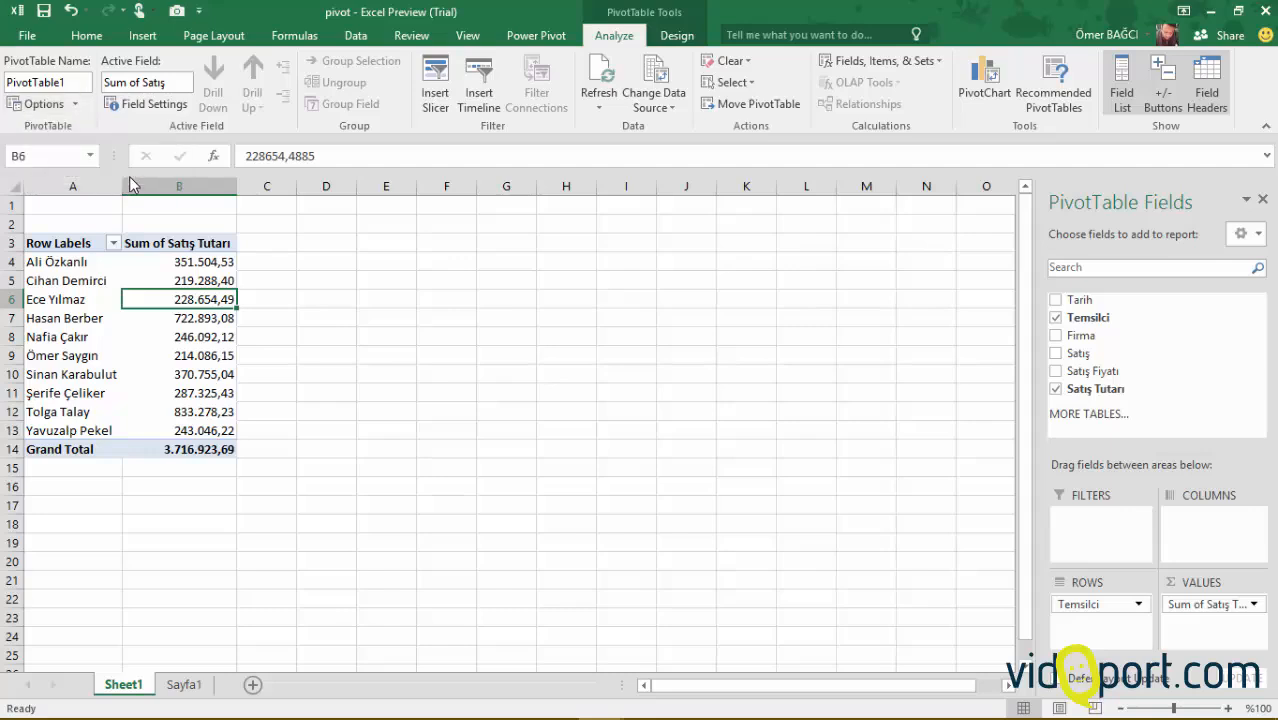
- Enter the formula =IF(B4>=300000;B4*5%;"") in cell C4, beside the first representative's sales total
left_click(286, 258)
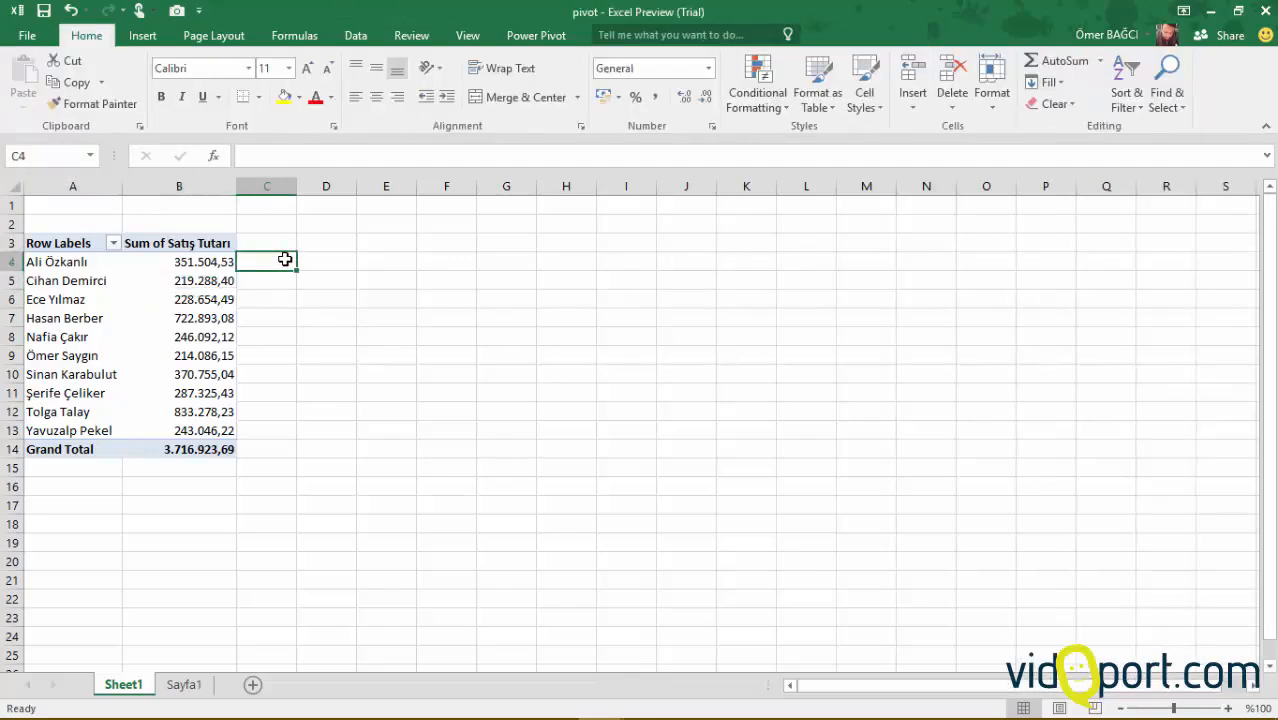
type("=")
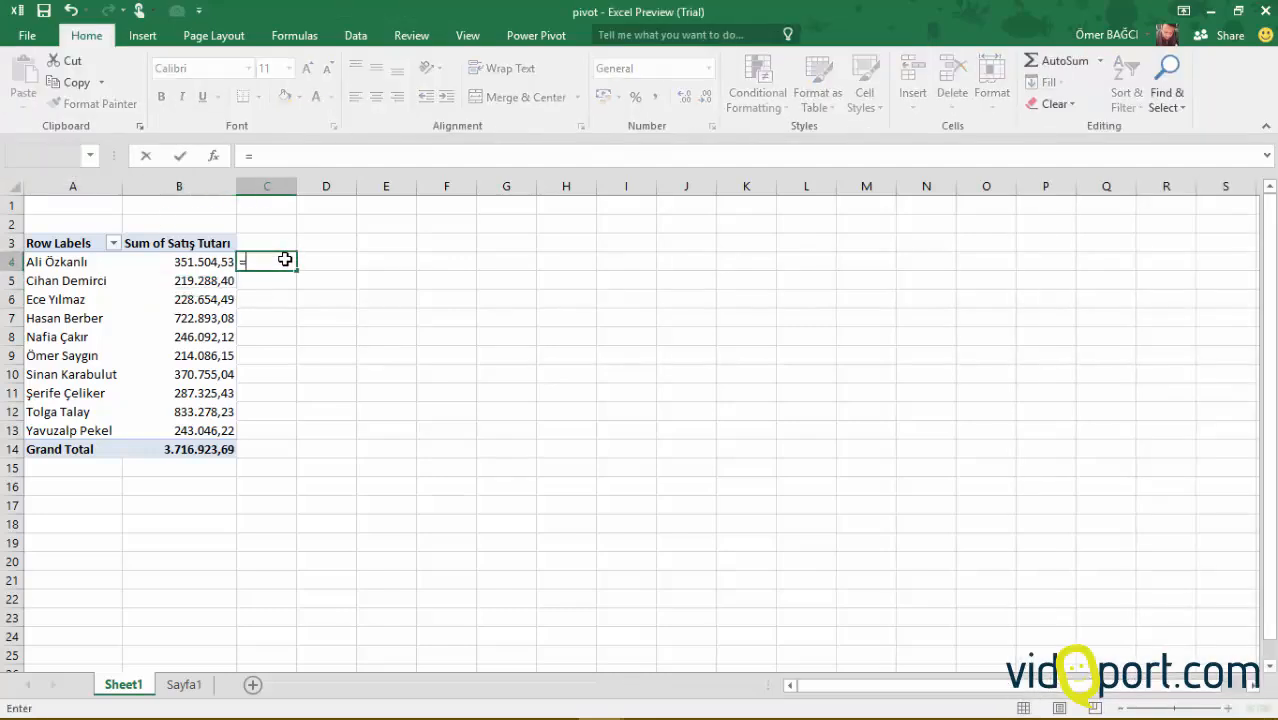
type("if")
key("Tab")
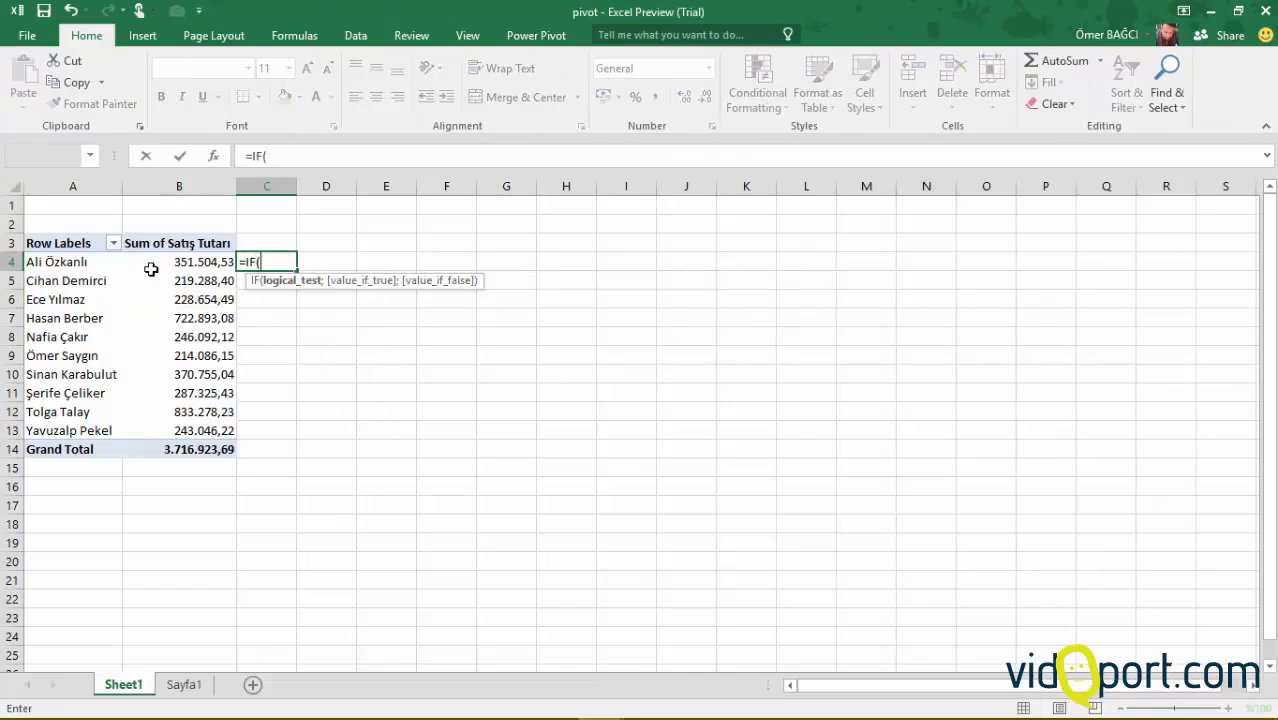
left_click(210, 261)
type(">=30000")
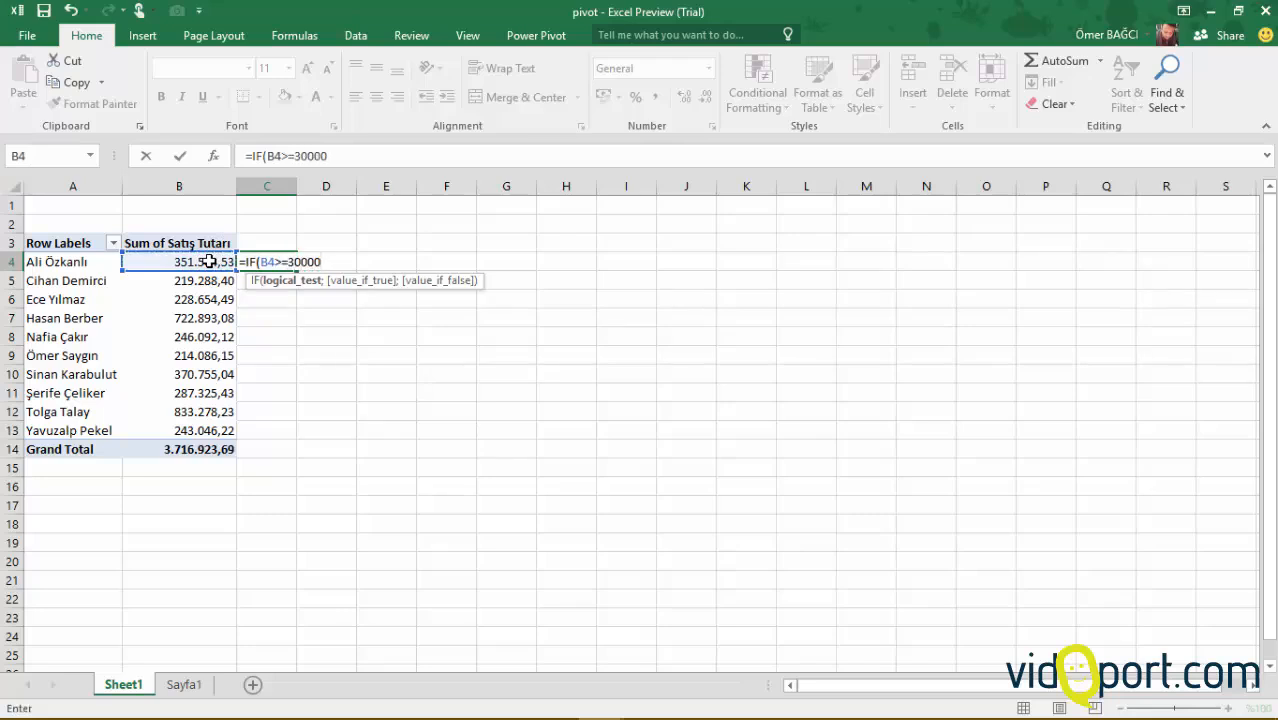
type("0;")
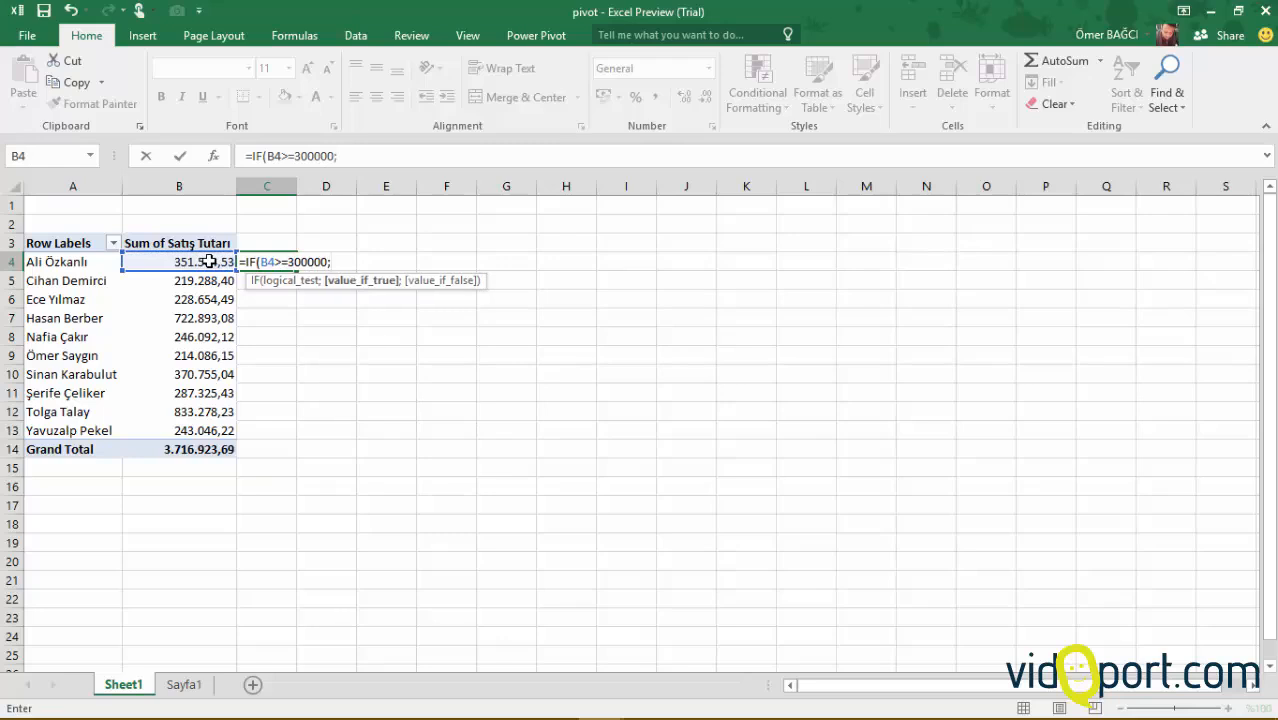
left_click(209, 261)
type("*")
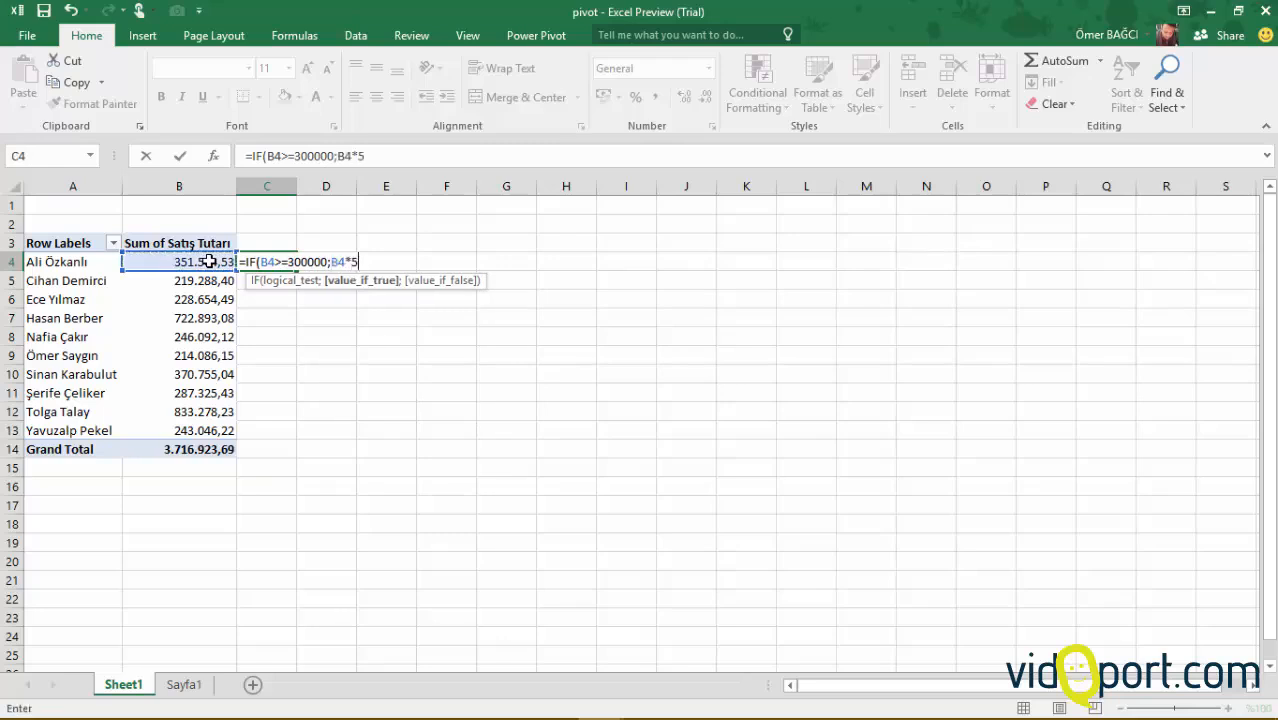
type("5%;")
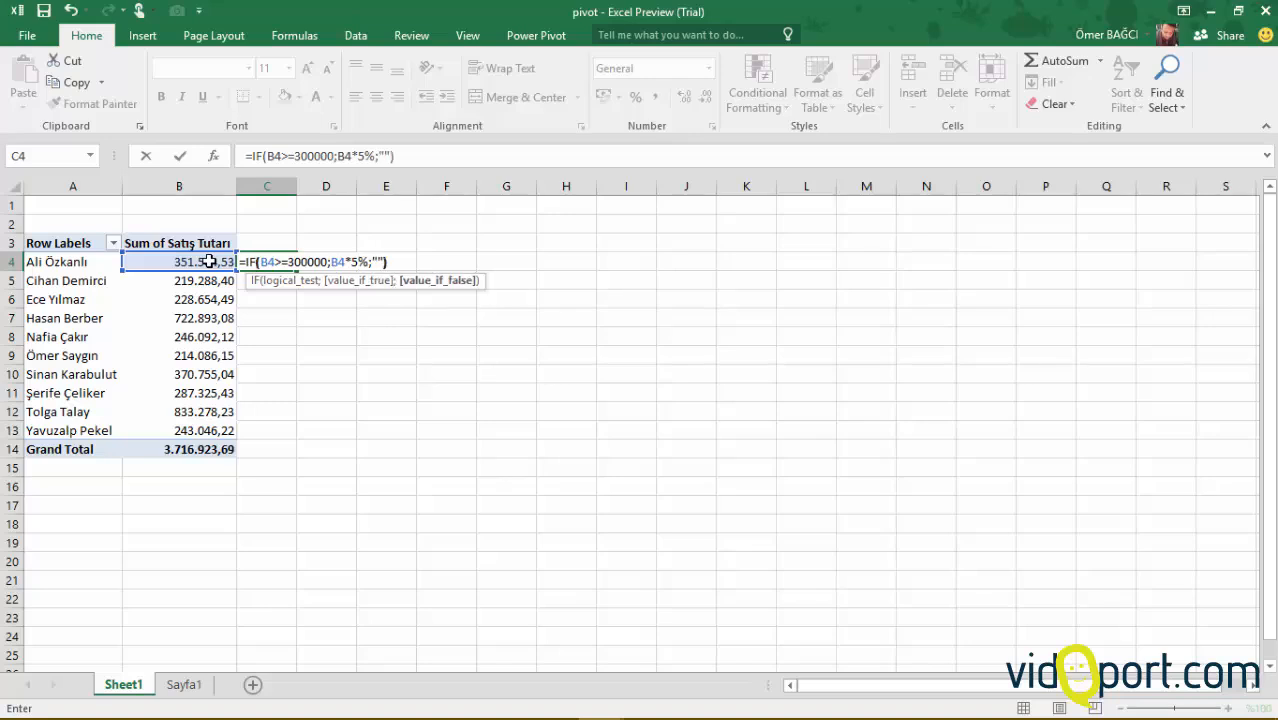
type("\"\")")
key("Return")
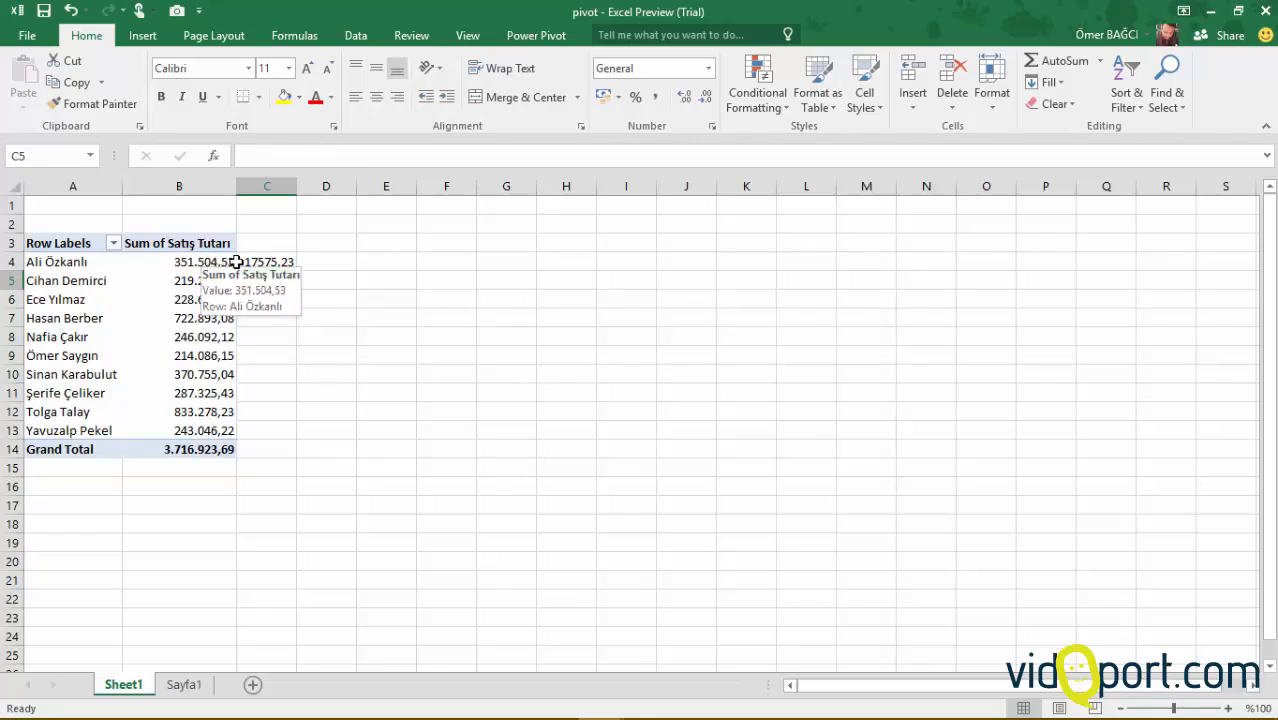
- Fill the C4 formula down to C13 and format the range as numbers with thousands separators and two decimals
left_click(255, 262)
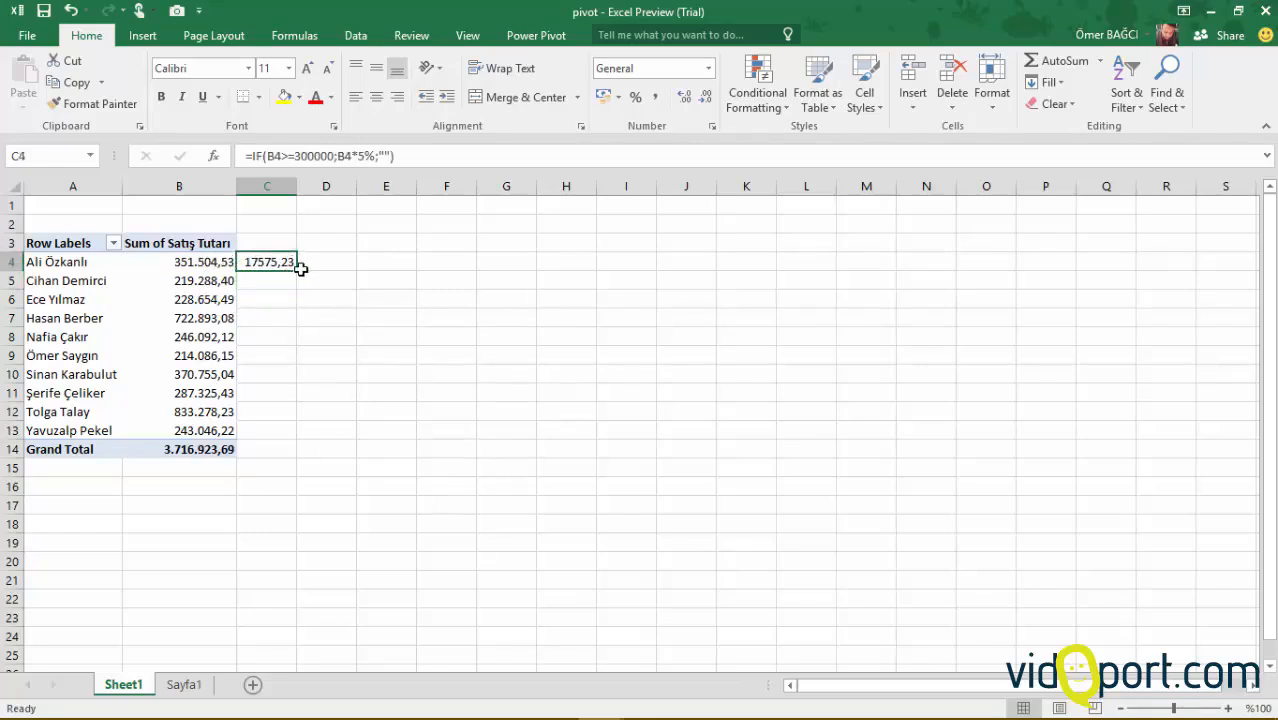
left_click_drag(296, 269, 298, 437)
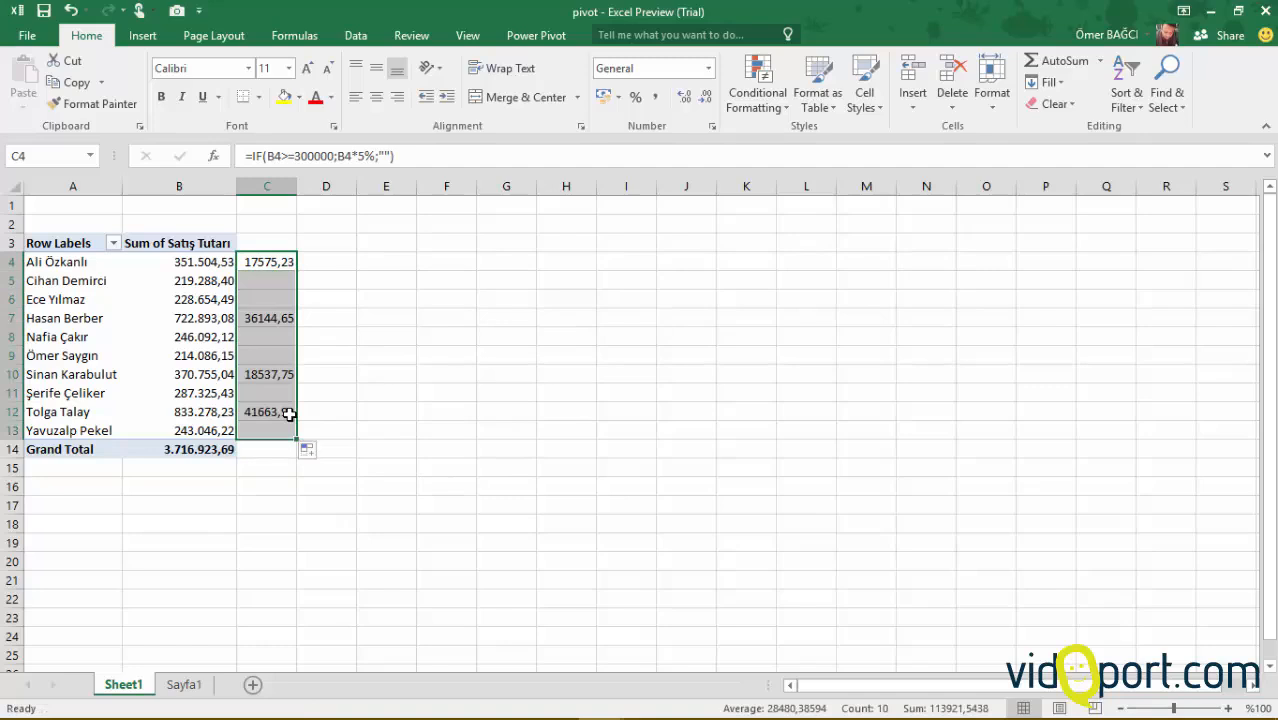
key("ctrl+shift+1")
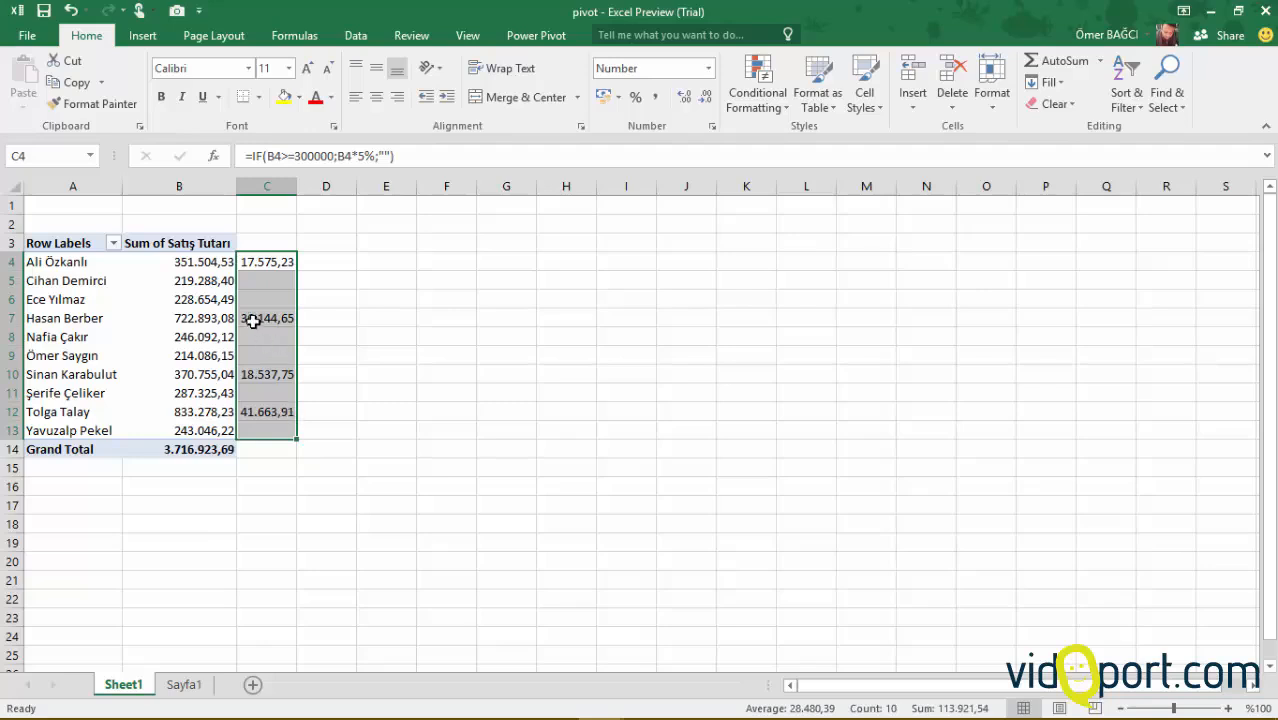
- Filter the PivotTable's row labels to show only the first, second, third and fifth representatives in the list
mouse_move(212, 263)
left_click(202, 302)
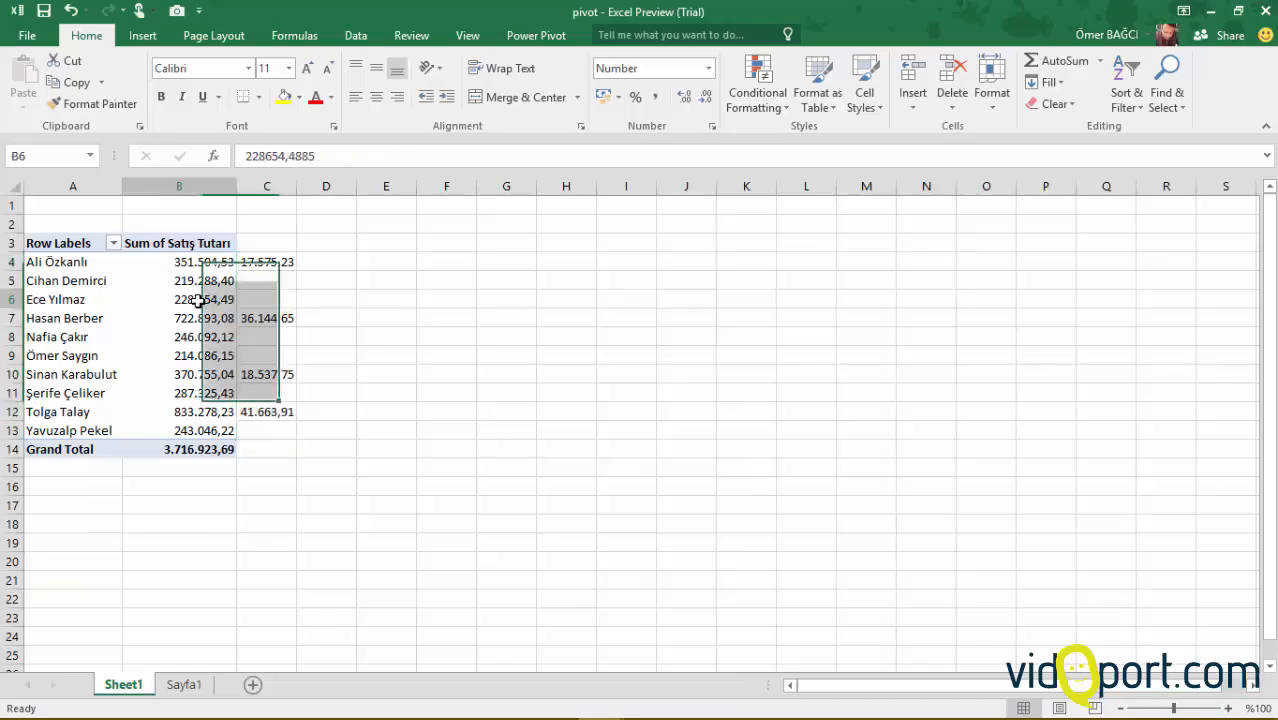
left_click(114, 244)
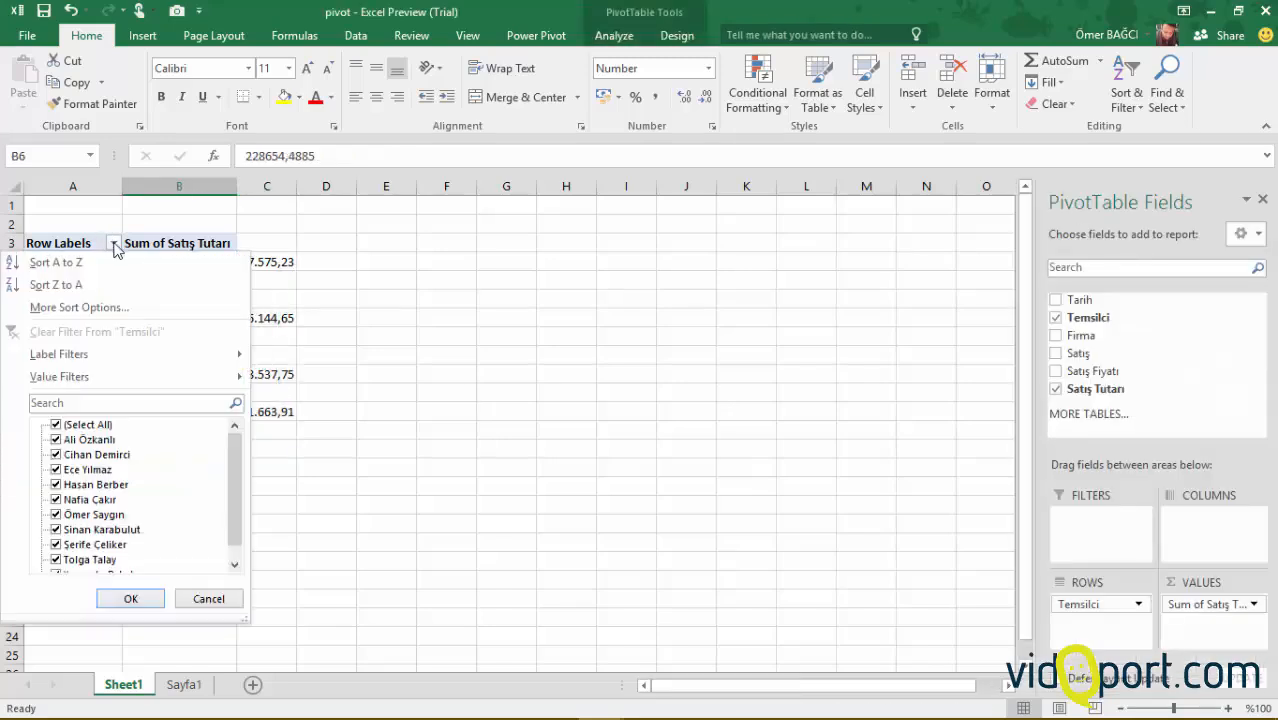
left_click(56, 424)
left_click(56, 439)
left_click(56, 454)
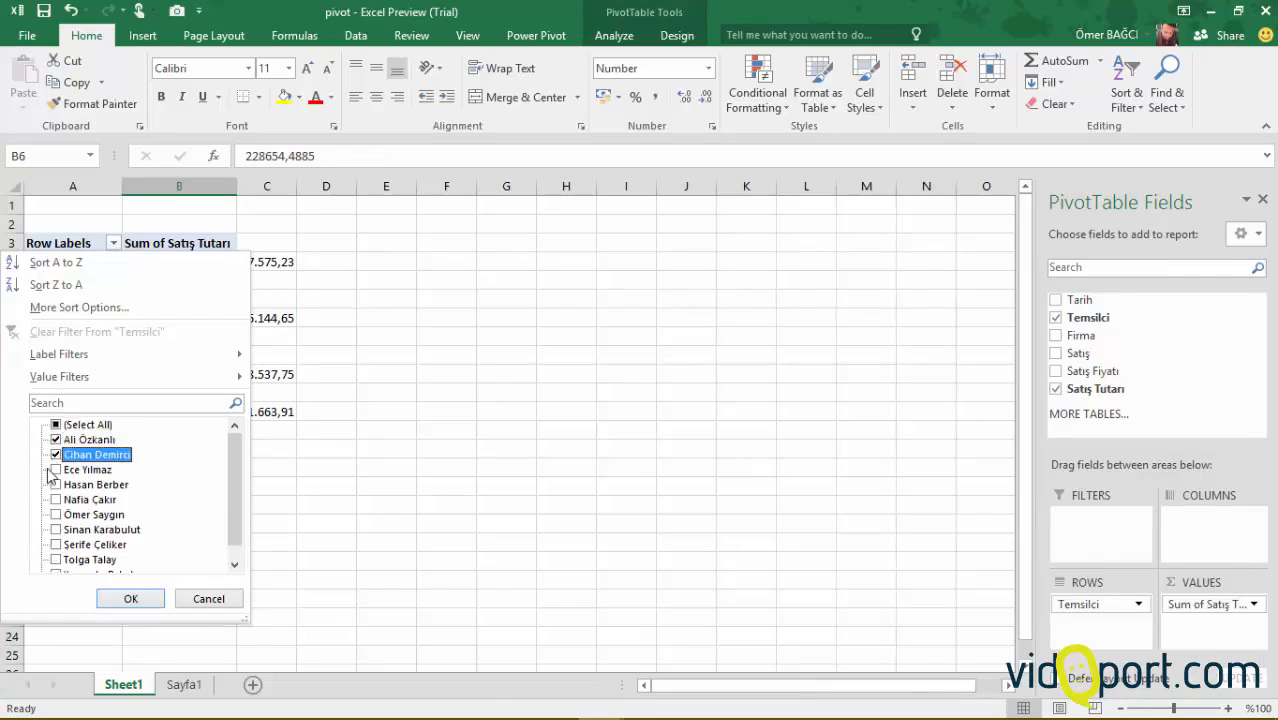
left_click(56, 469)
left_click(56, 499)
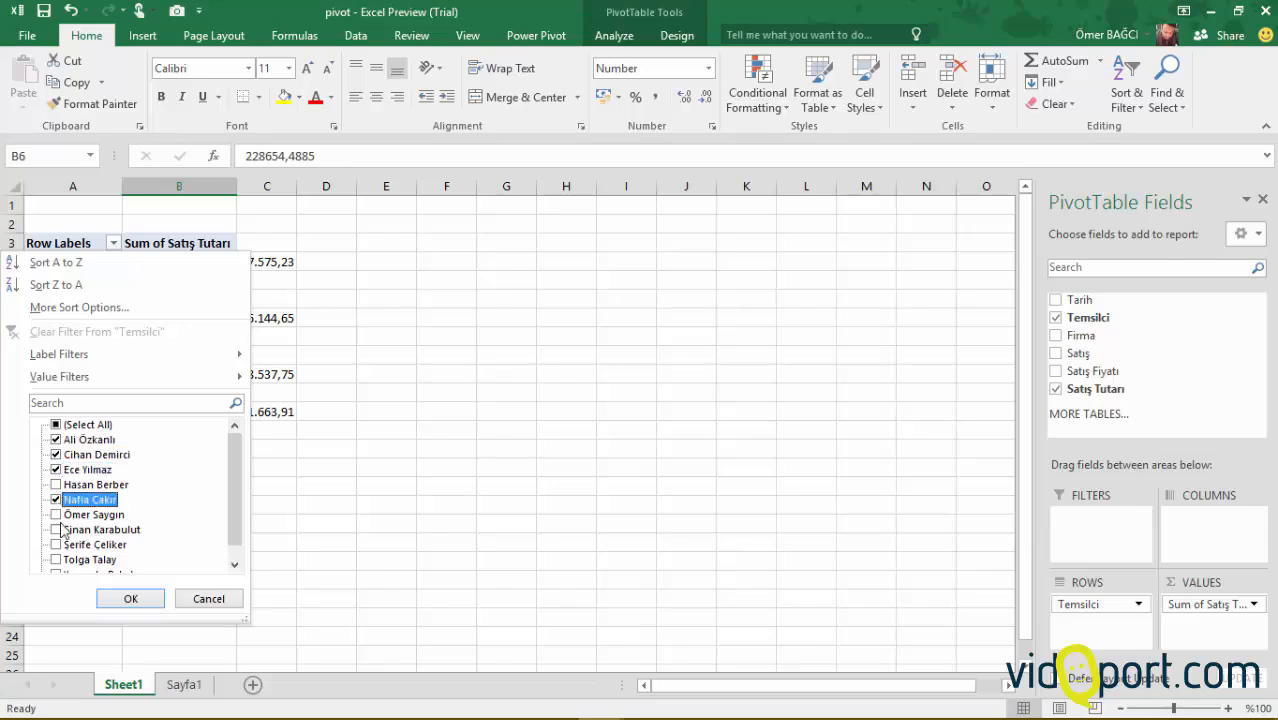
left_click(131, 599)
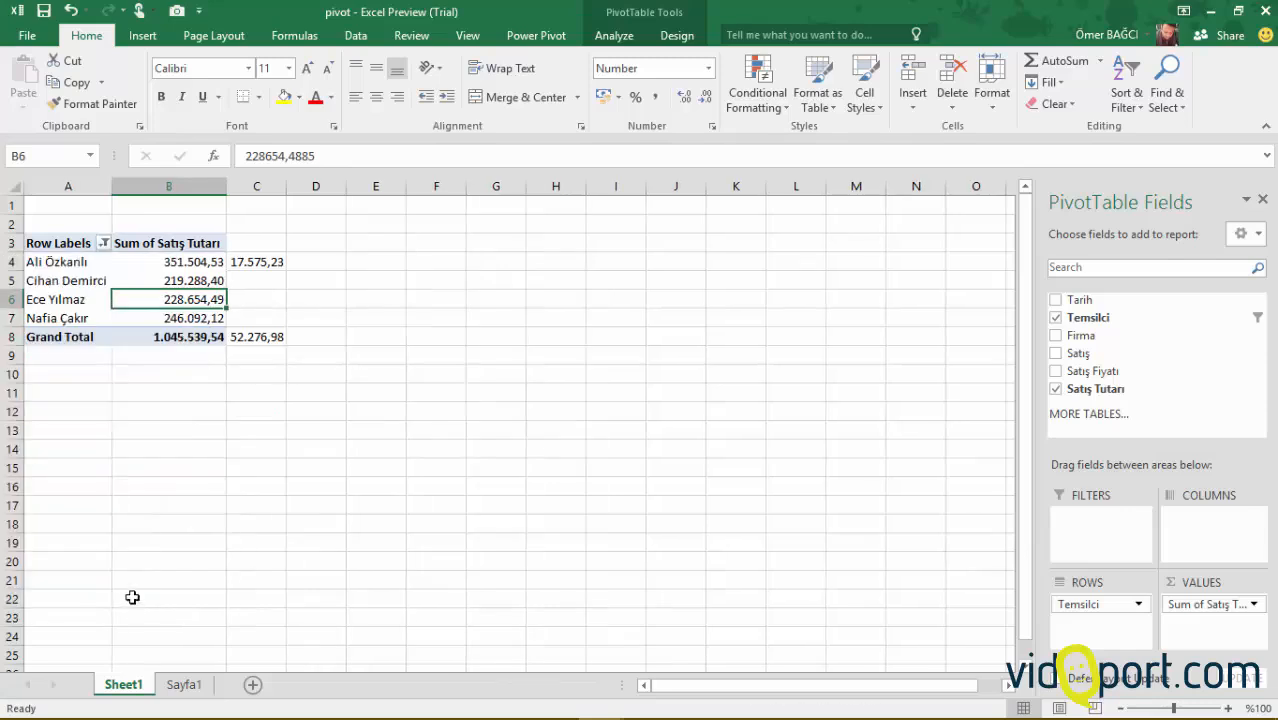
- Examine the bonus formulas in column C beside and below the filtered PivotTable
left_click(255, 267)
left_click_drag(285, 271, 257, 378)
left_click(261, 378)
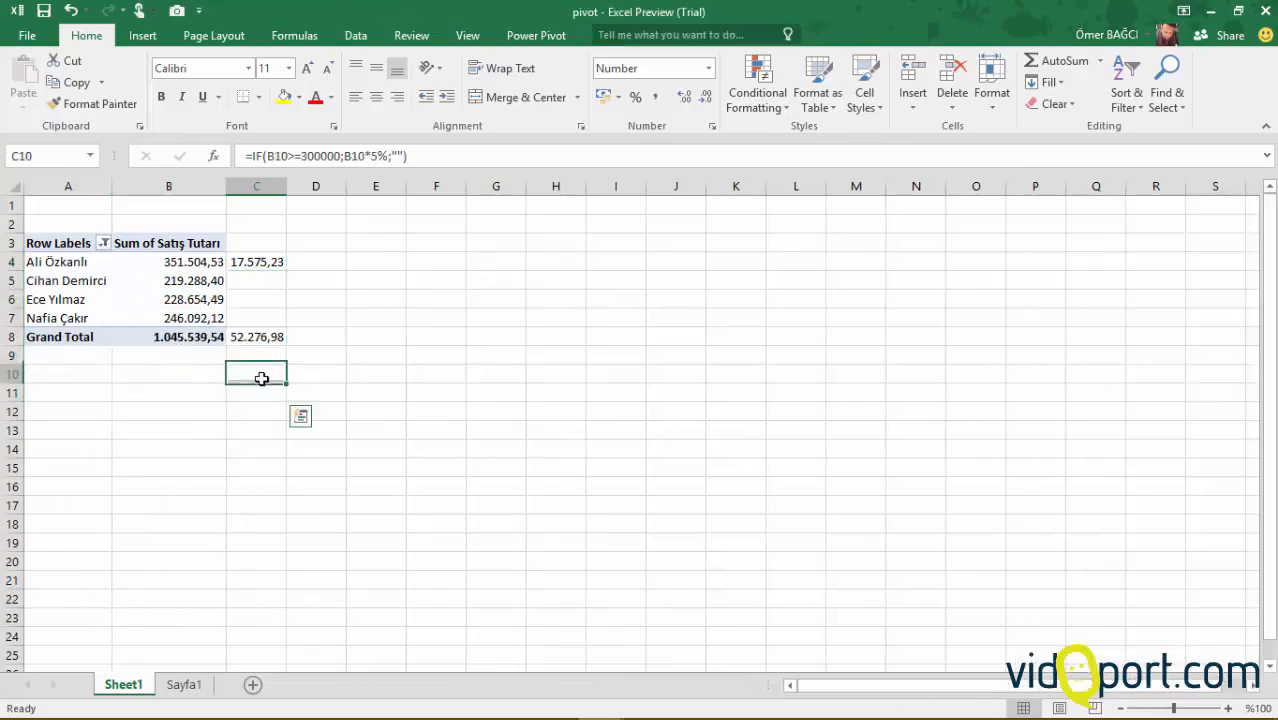
left_click_drag(258, 284, 262, 391)
left_click(262, 391)
left_click(296, 156)
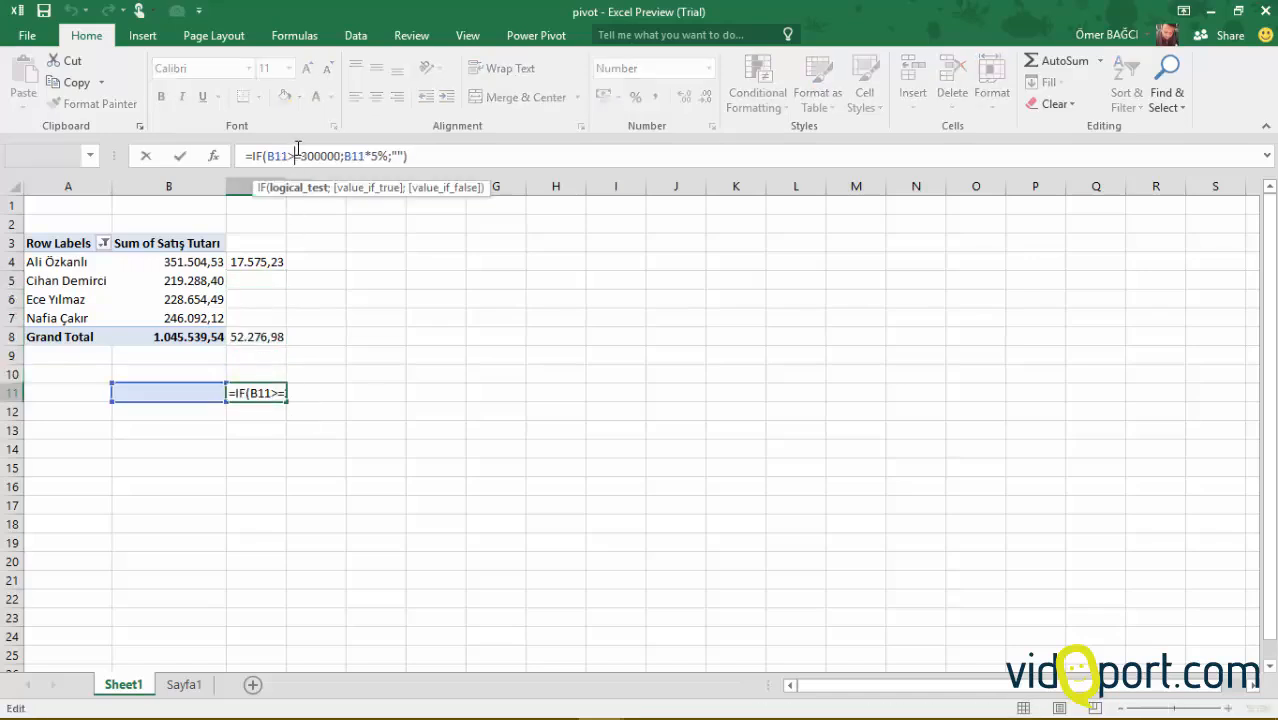
left_click(90, 288)
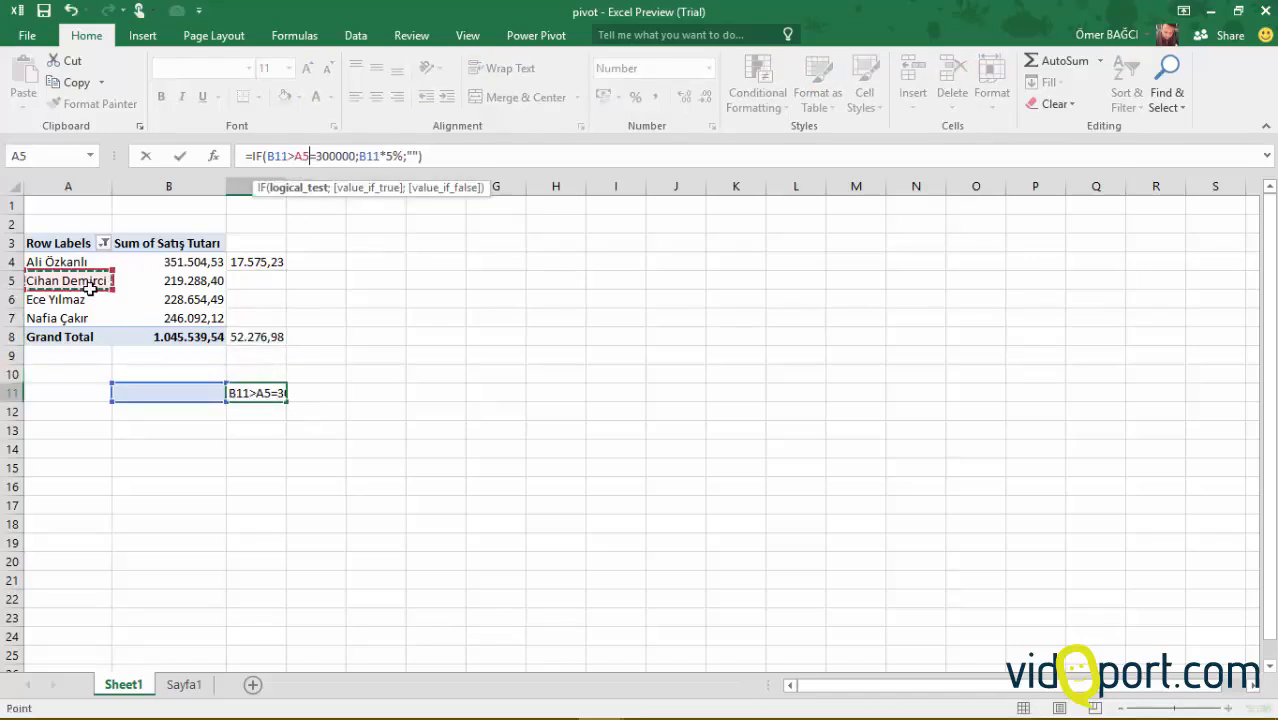
key("Escape")
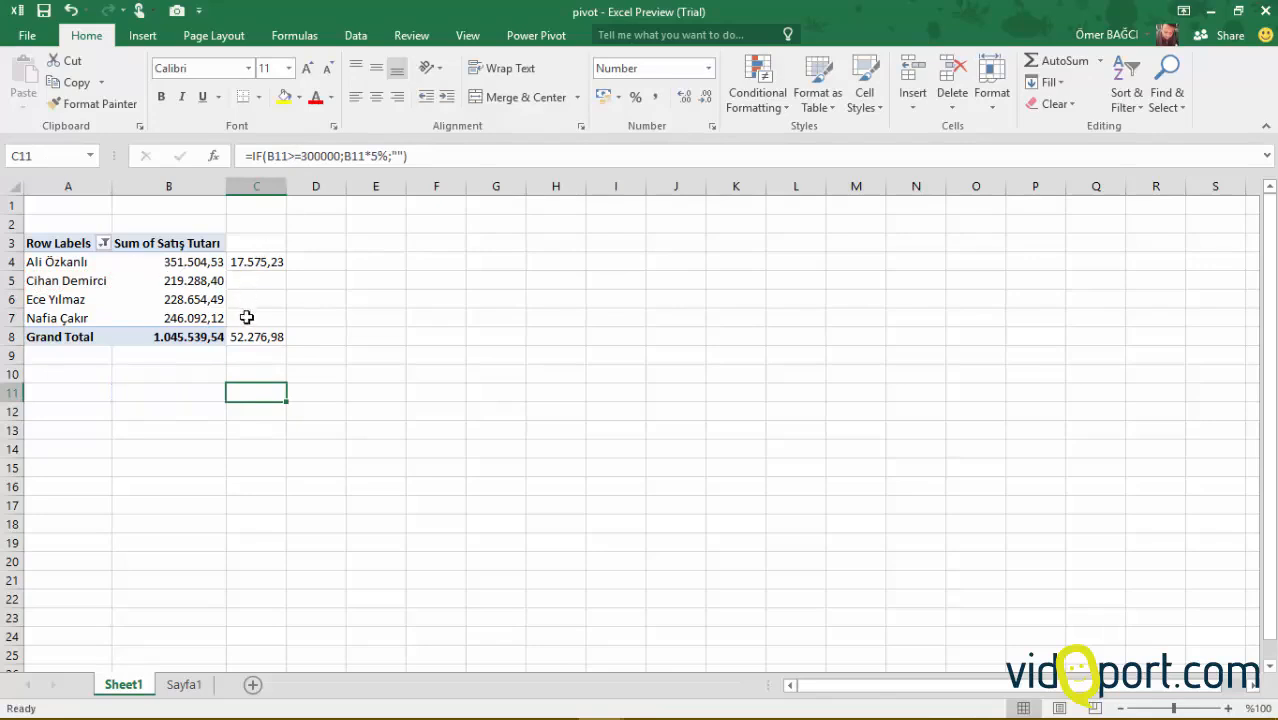
left_click_drag(248, 356, 245, 488)
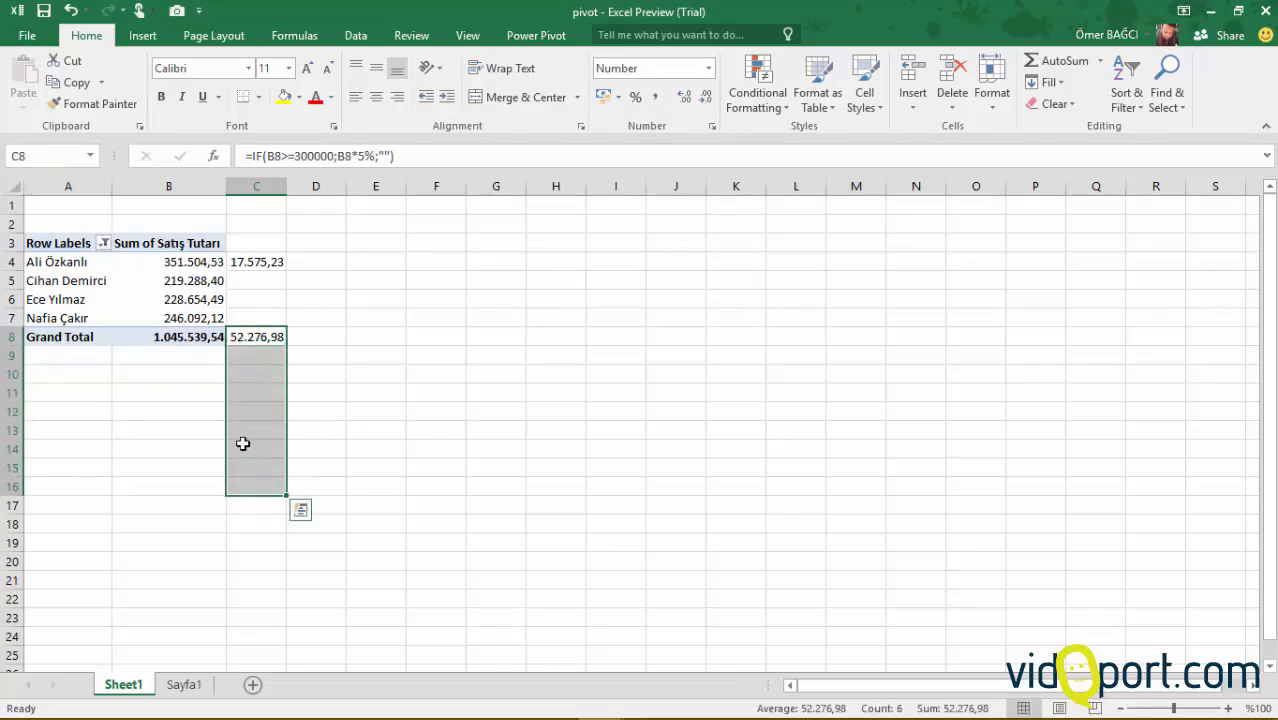
- Delete the bonus formulas beside and below the PivotTable by clearing cells C2:C12
left_click(253, 268)
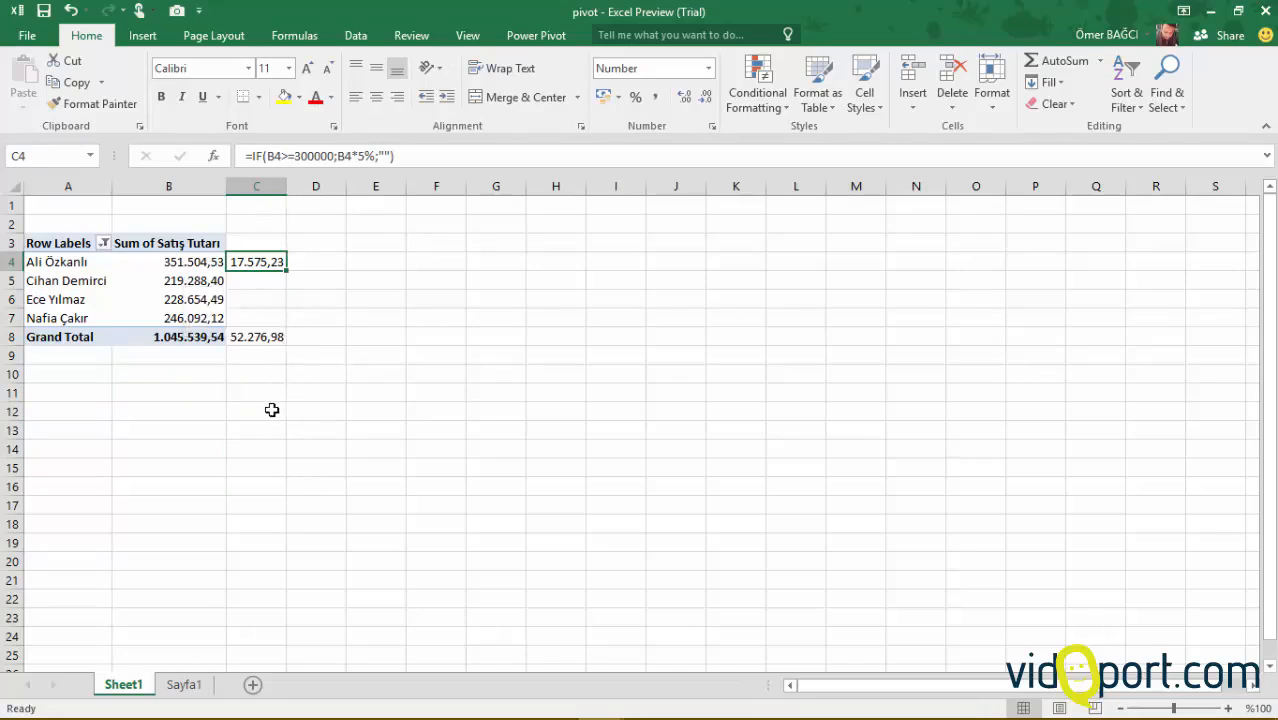
left_click_drag(254, 223, 270, 420)
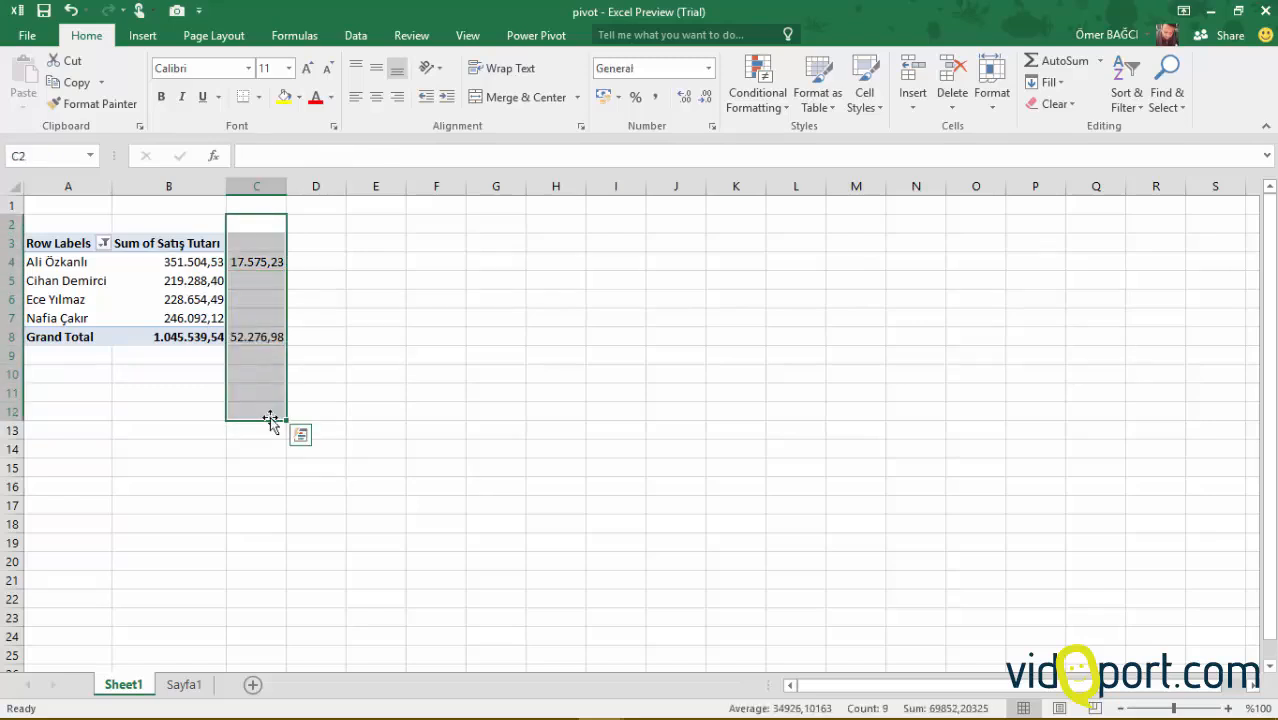
key("Delete")
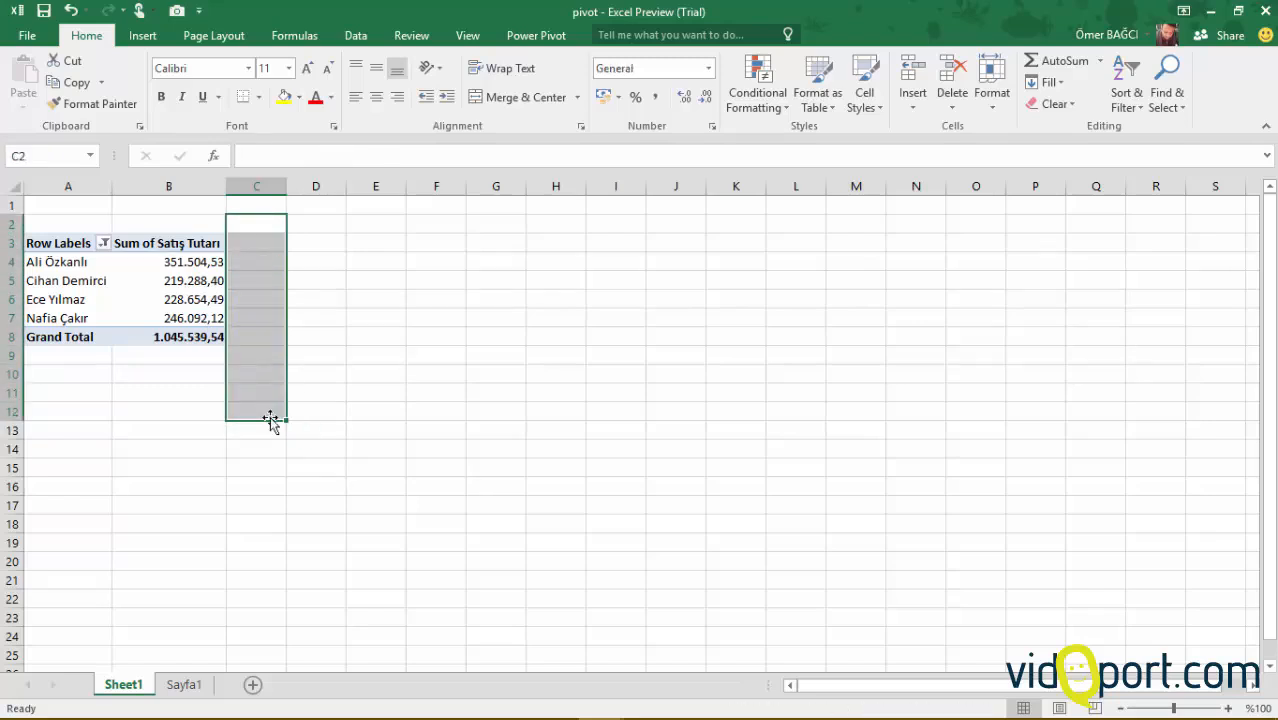
- Clear the Temsilci filter from the PivotTable's row labels to show all representatives
left_click(196, 294)
left_click(103, 244)
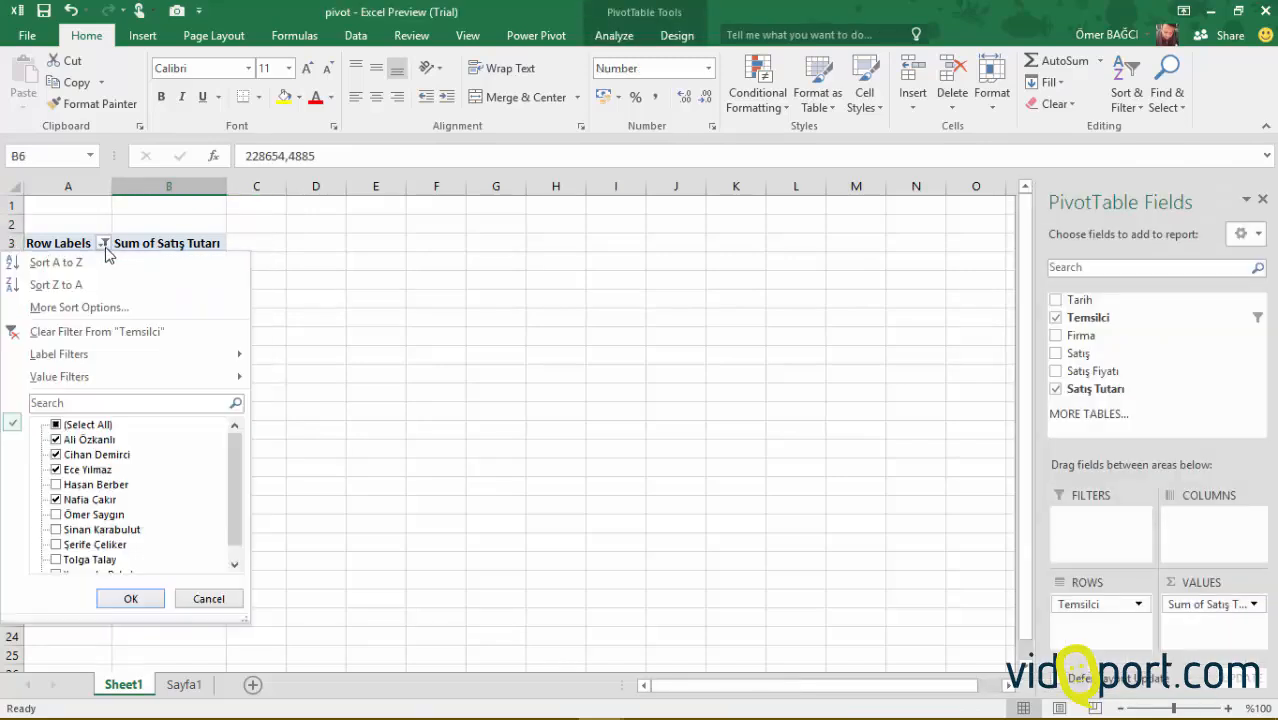
left_click(57, 425)
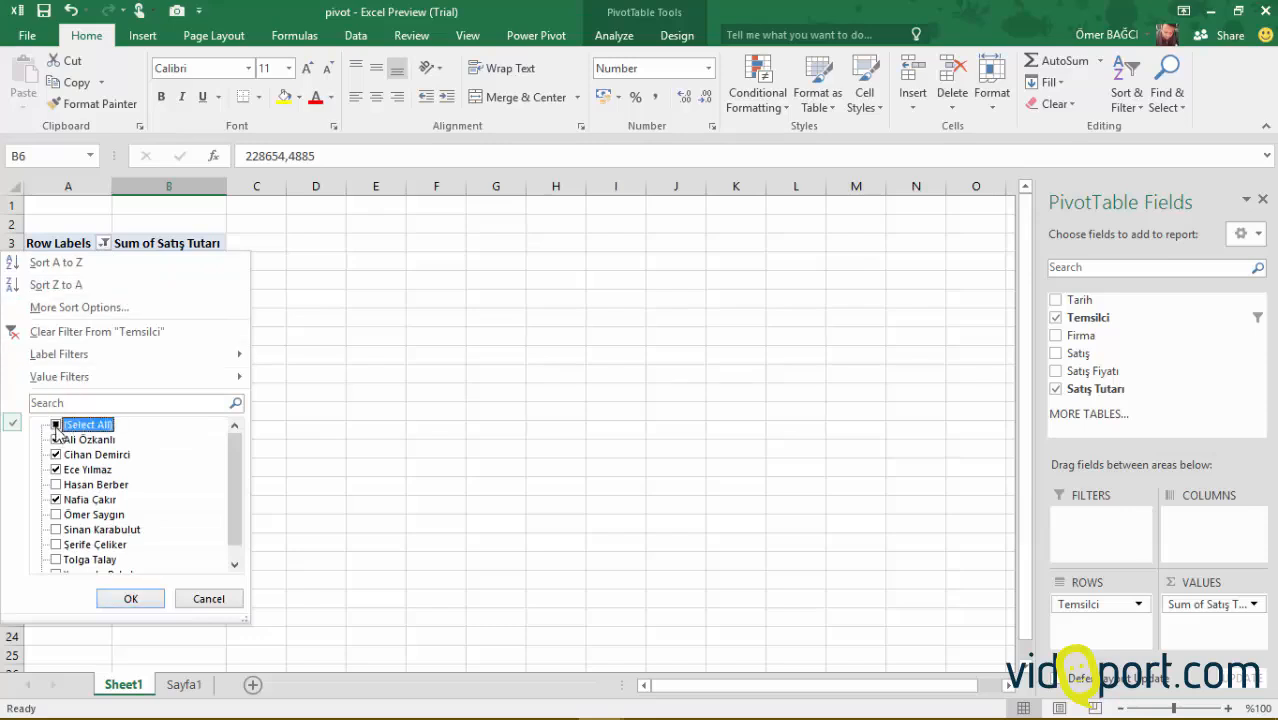
left_click(68, 333)
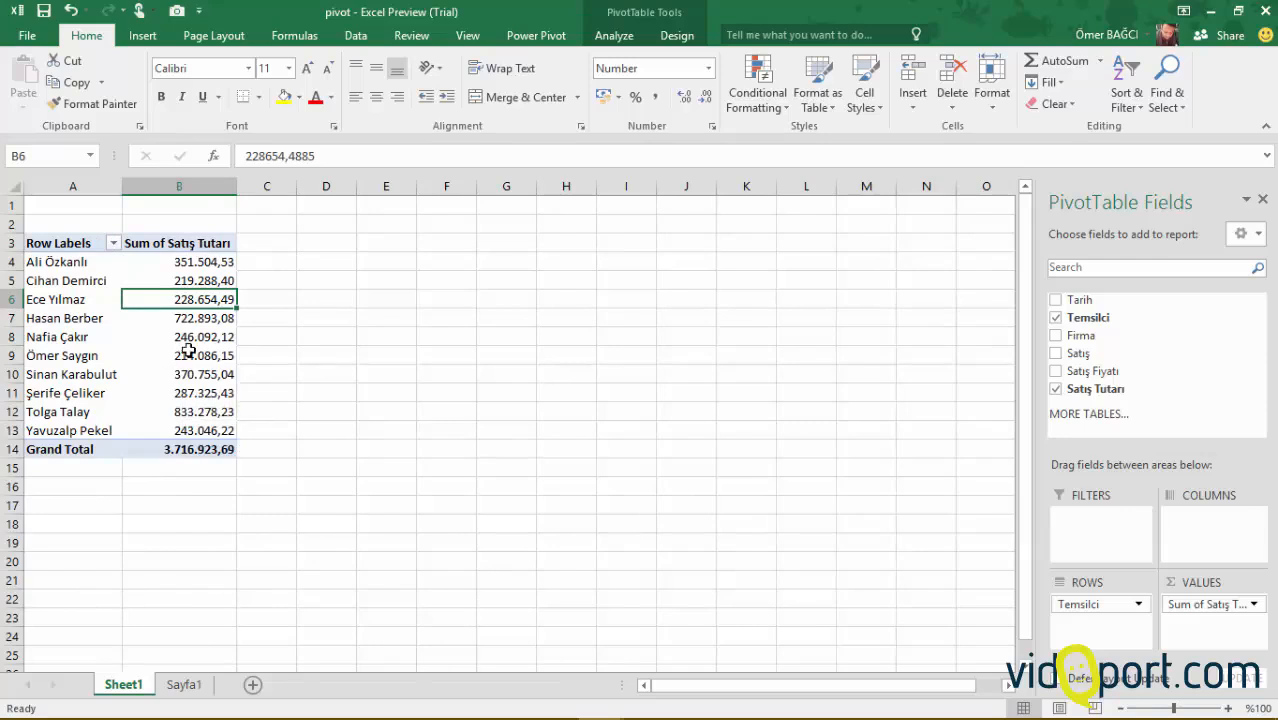
mouse_move(187, 338)
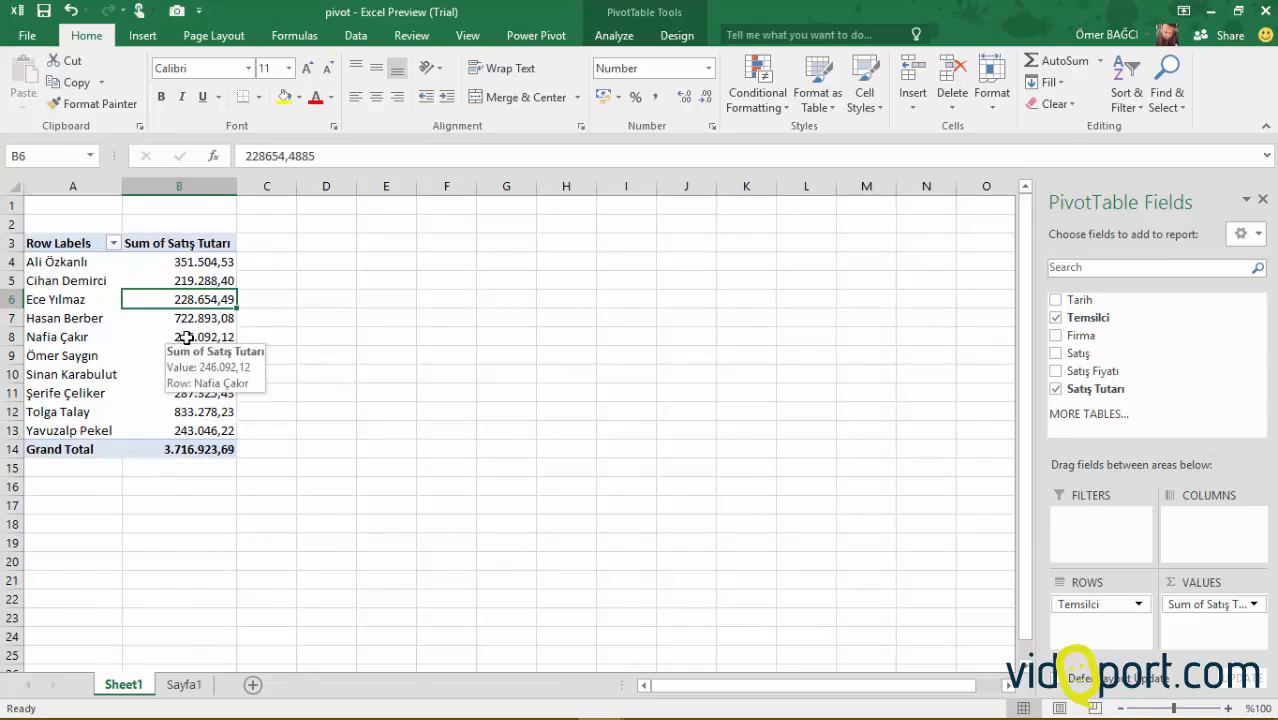
left_click(185, 318)
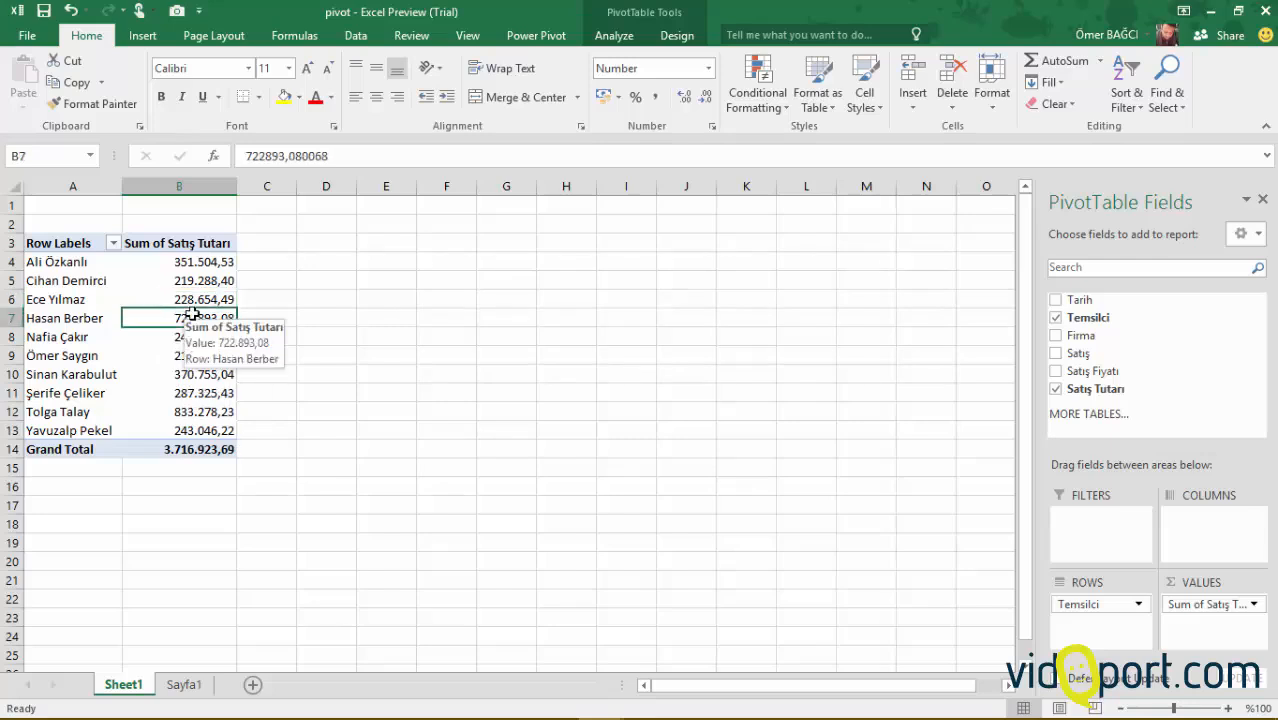
left_click(618, 36)
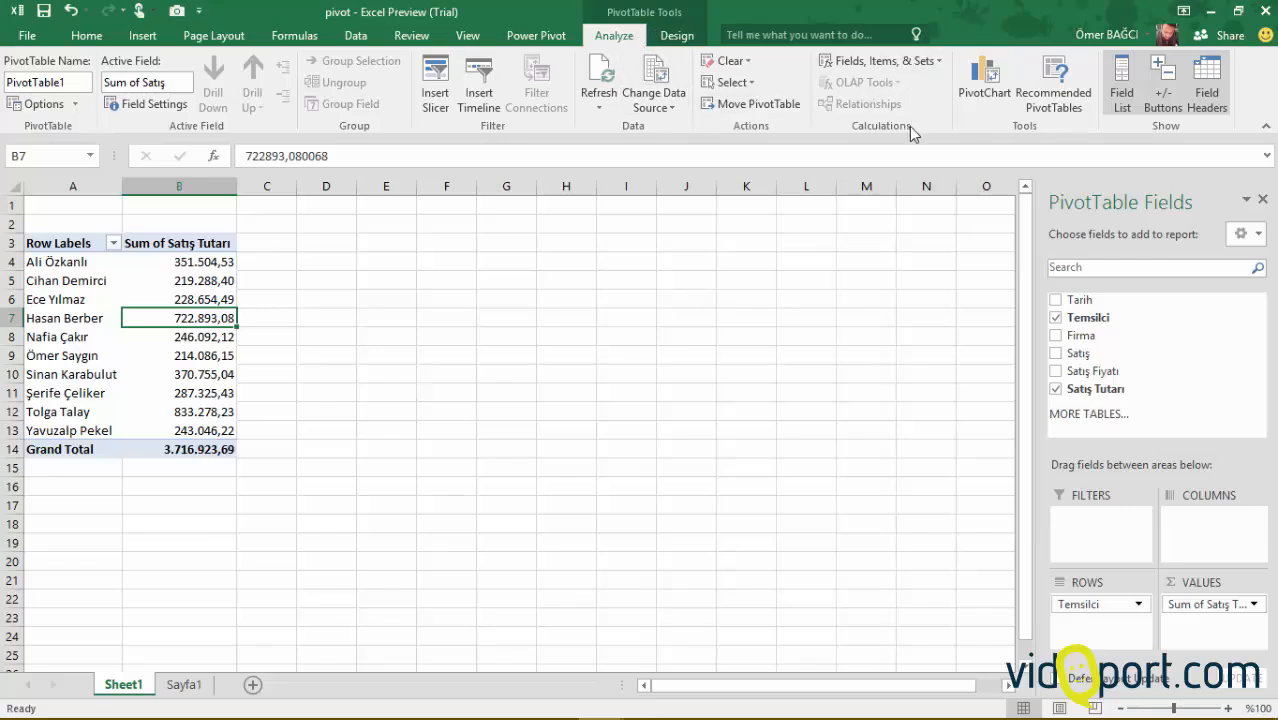
left_click(938, 62)
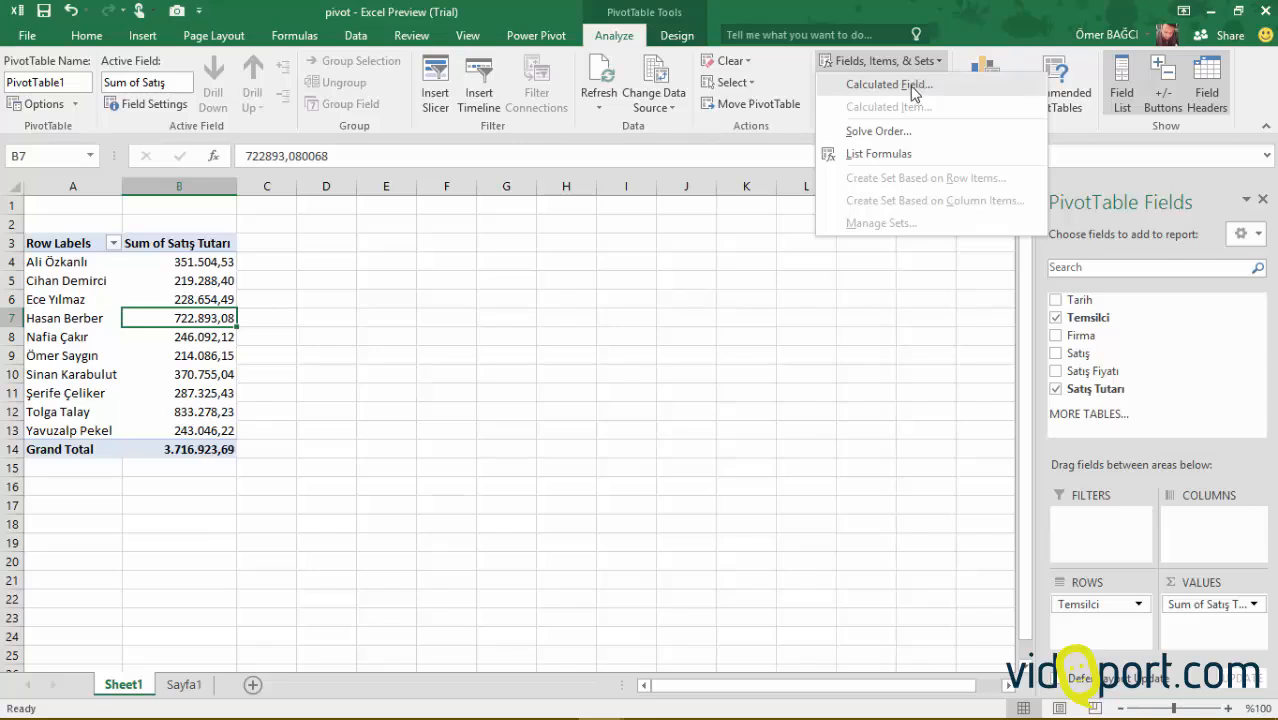
left_click(912, 86)
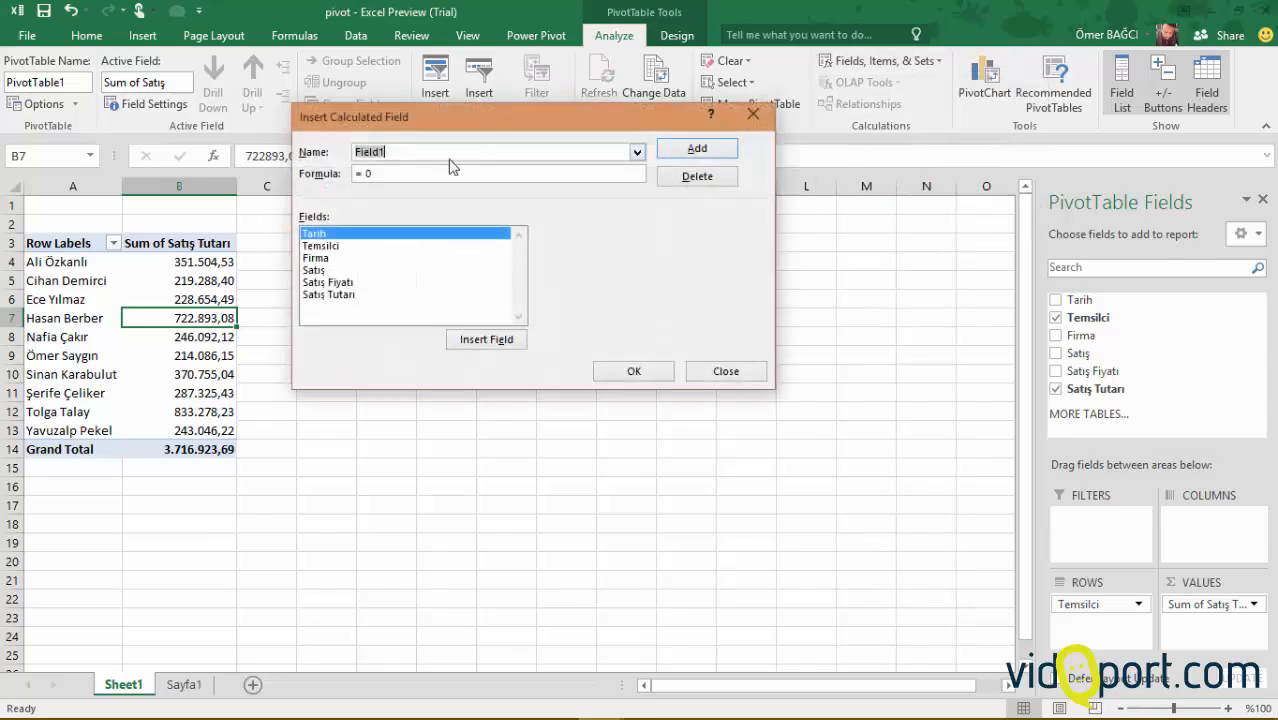
left_click_drag(462, 138, 473, 207)
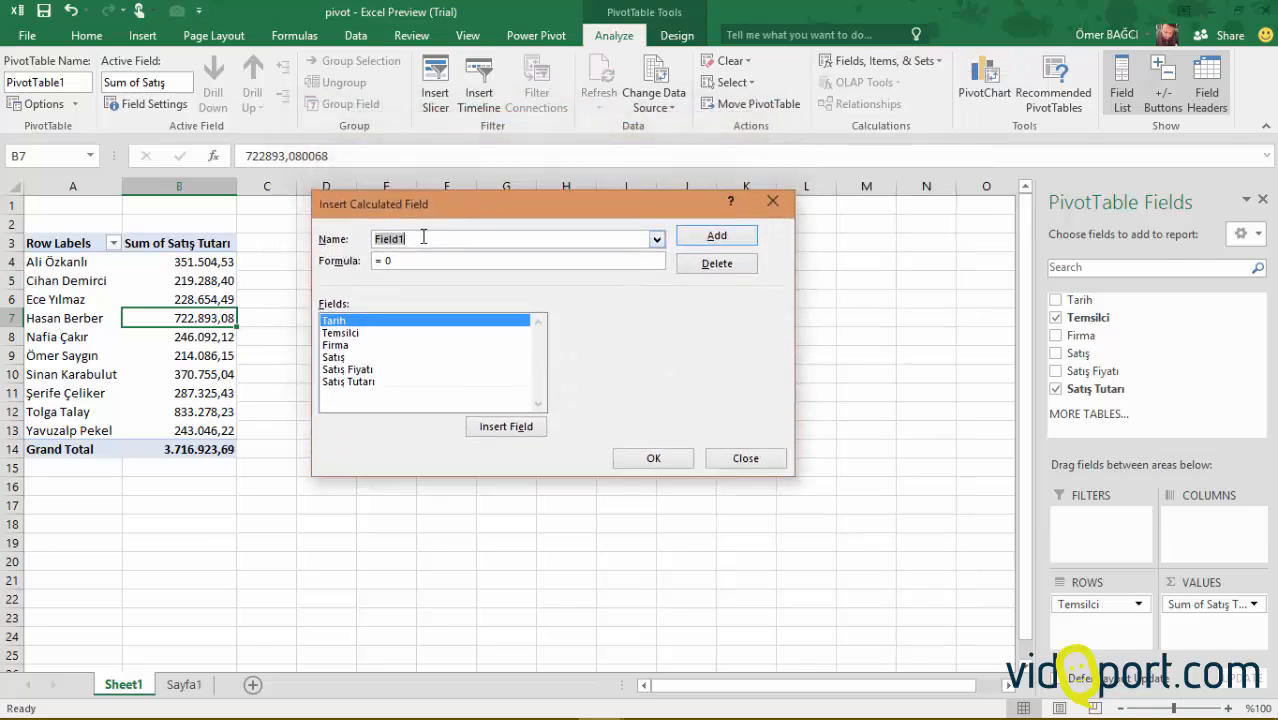
type("Prim")
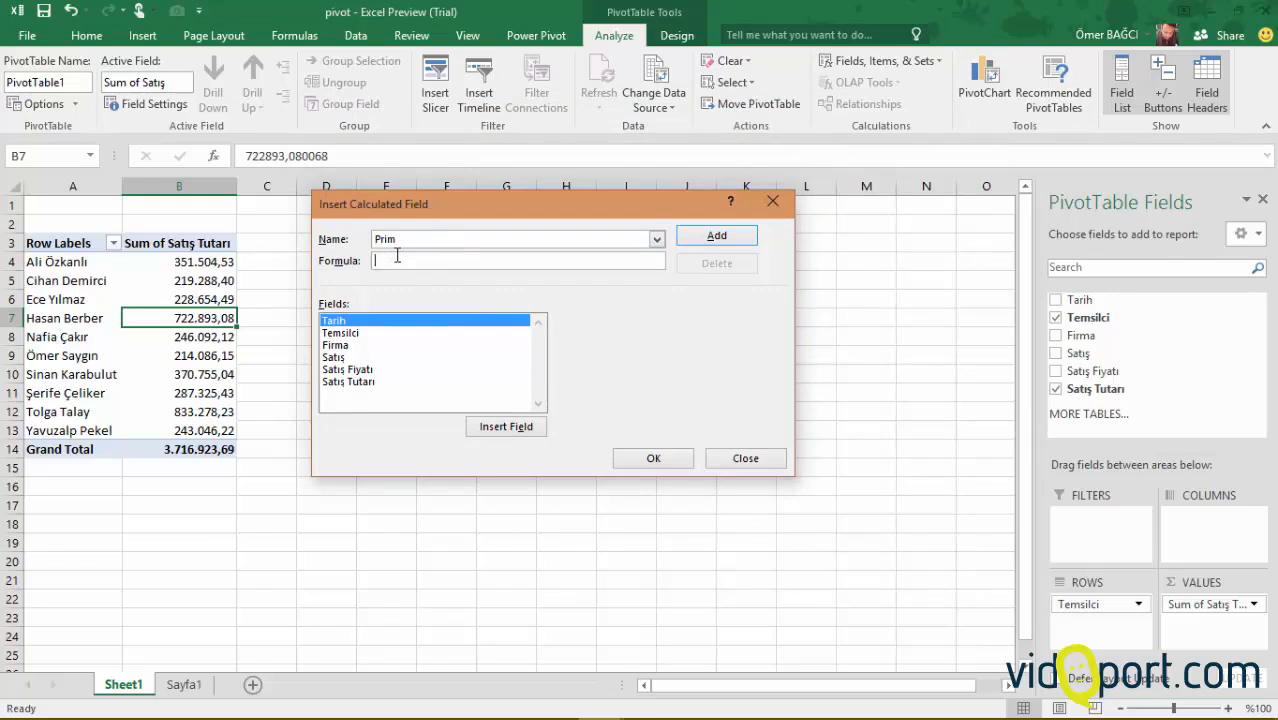
double_click(348, 382)
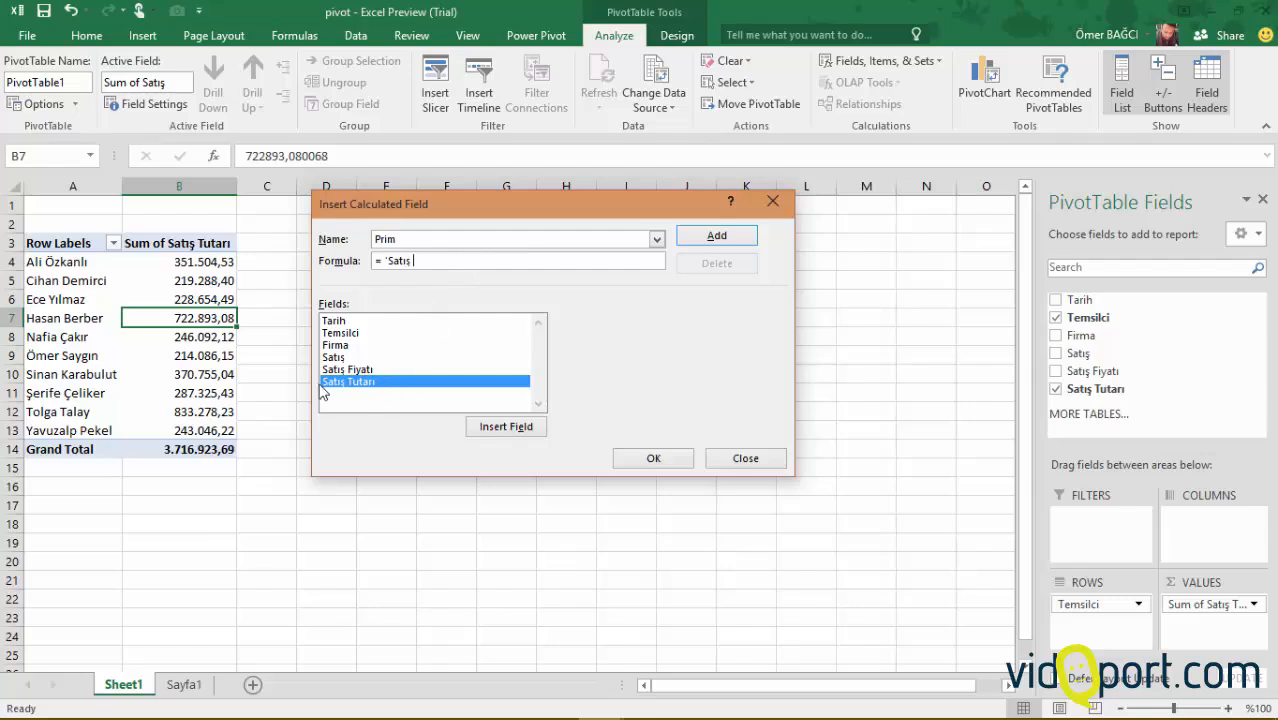
left_click(441, 260)
left_click(745, 458)
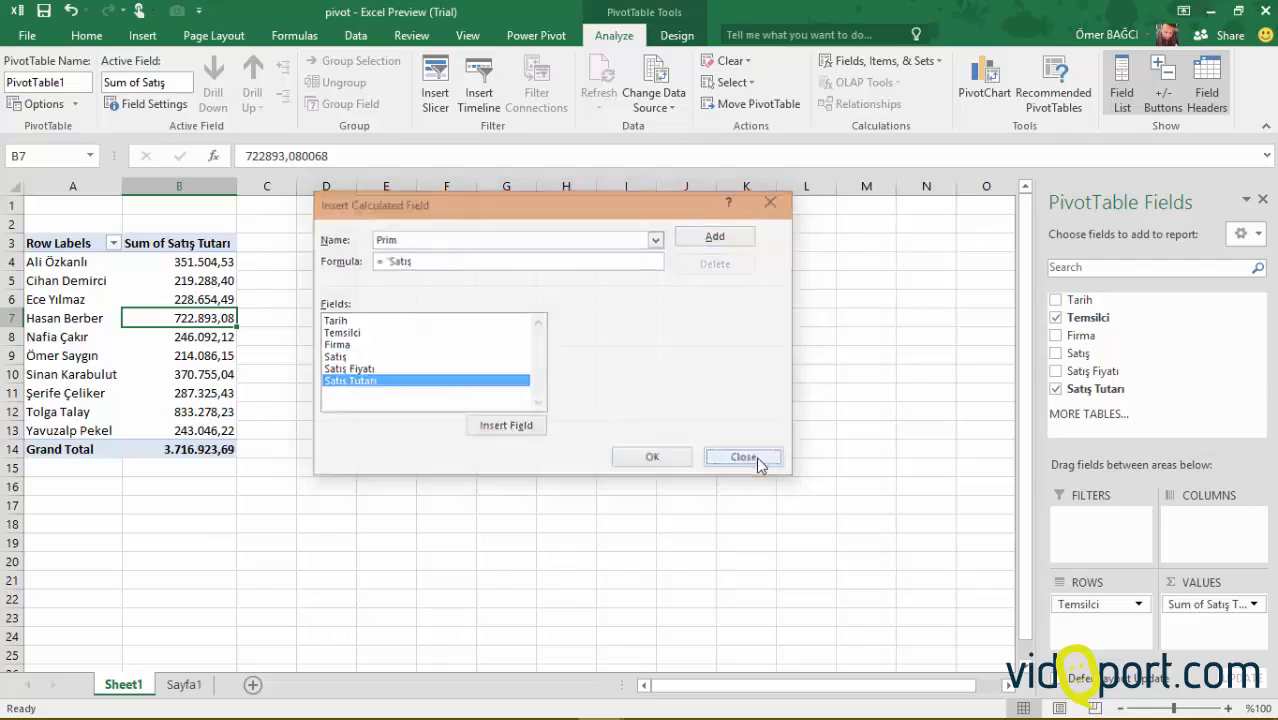
left_click(171, 262)
- Re-enter the header in cell F1 of the Sayfa1 sheet as Satış Tutarı on a single line
left_click(190, 684)
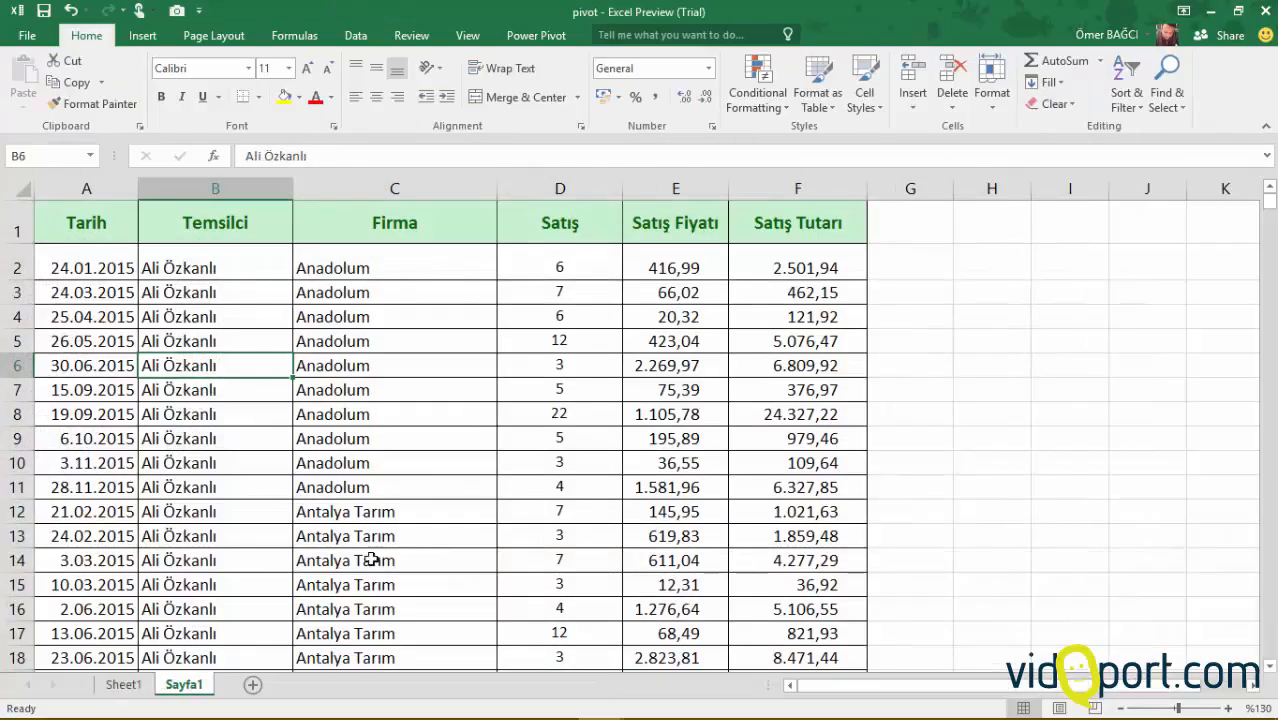
left_click(777, 217)
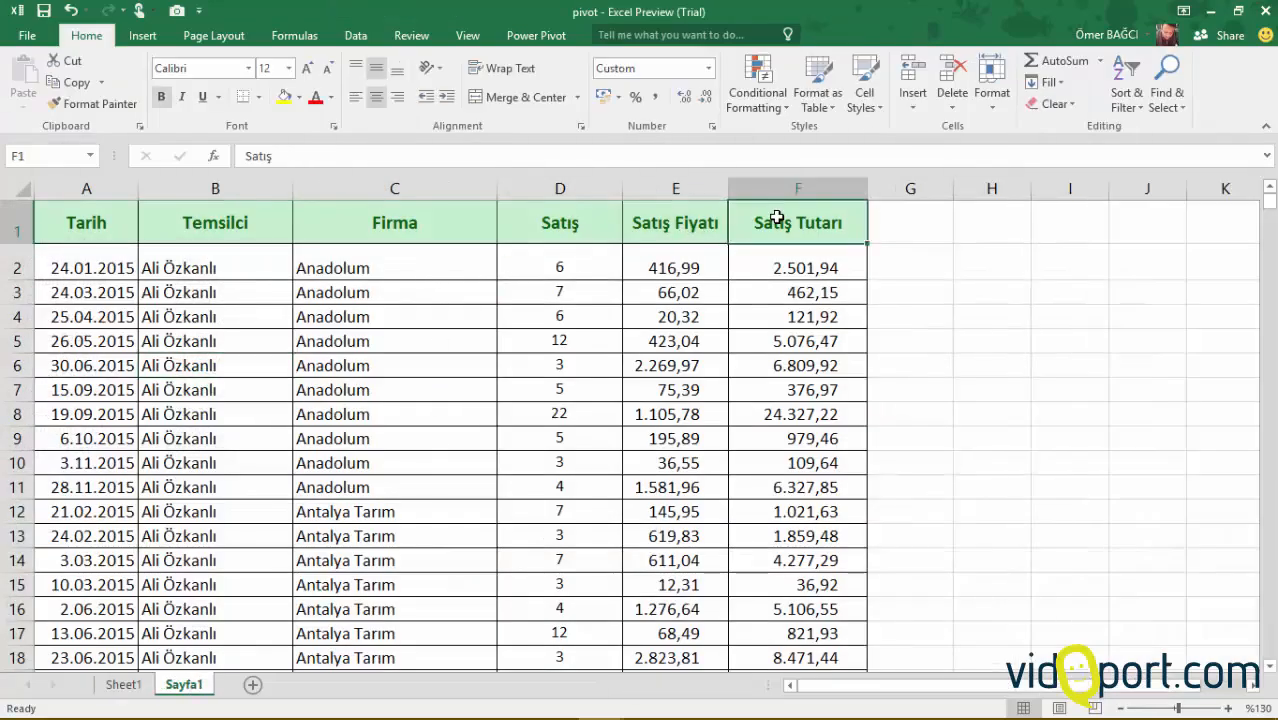
left_click(305, 155)
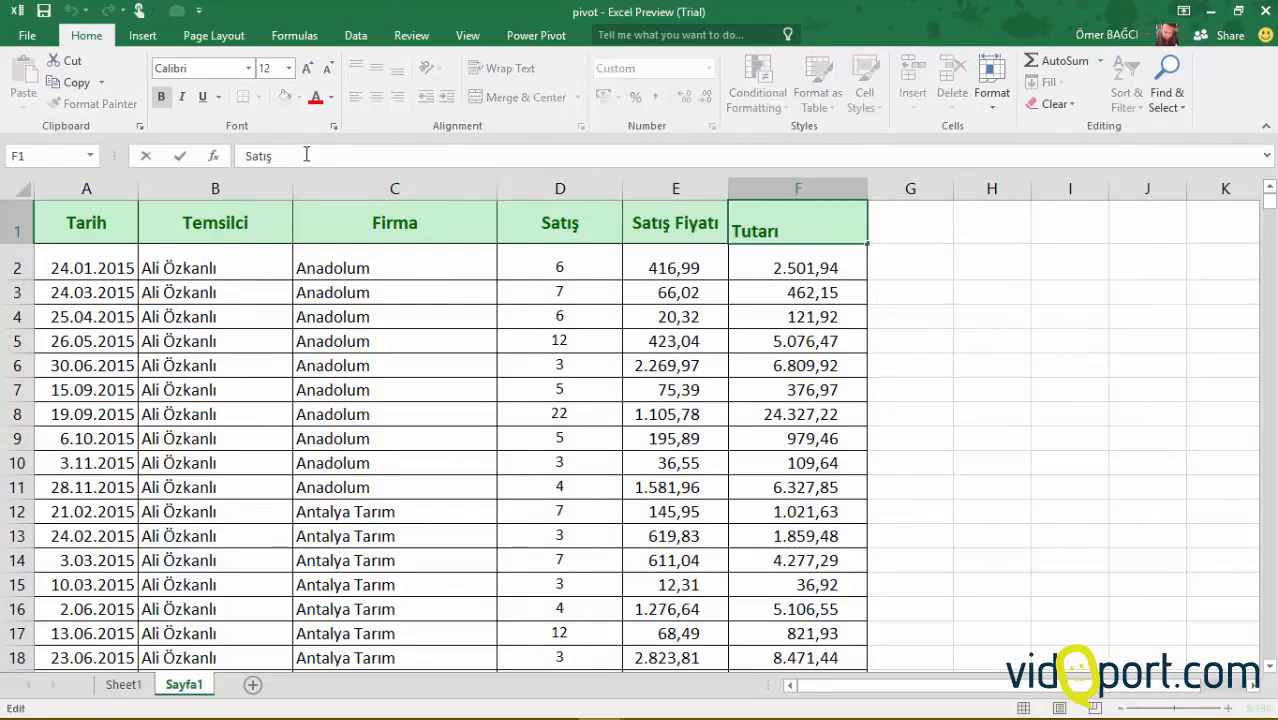
left_click(786, 410)
left_click(805, 222)
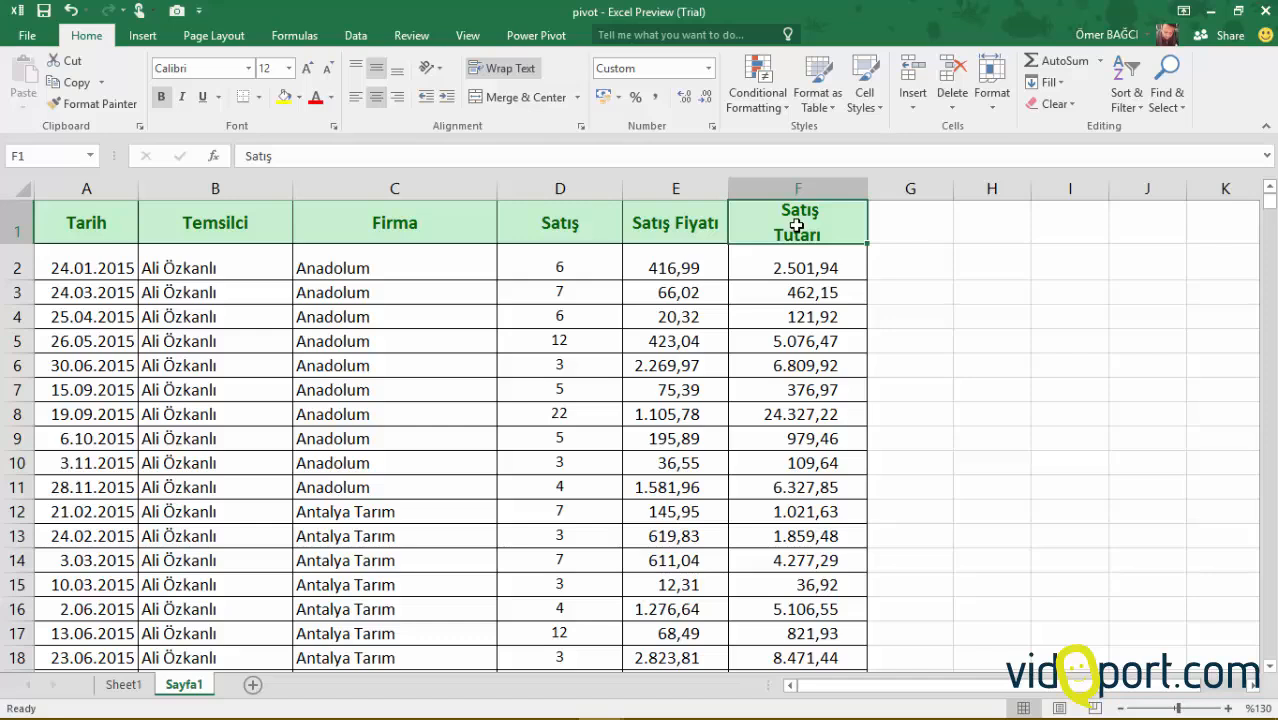
type("Satı")
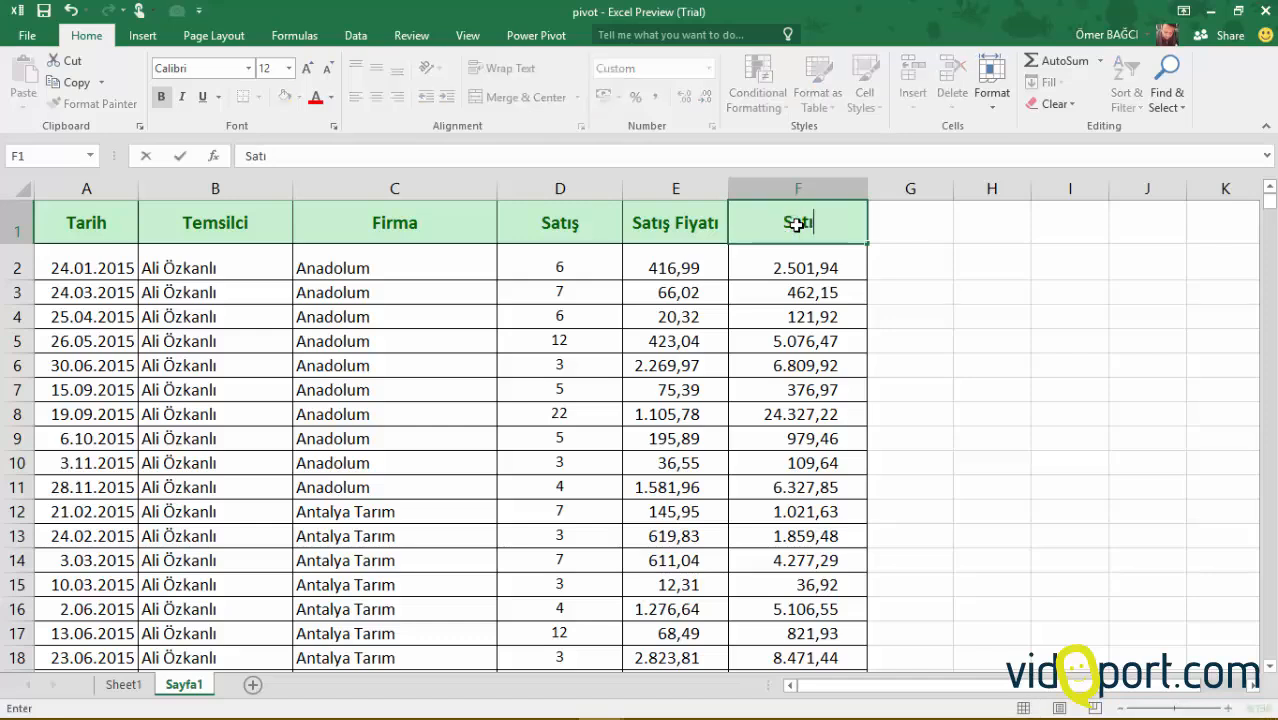
type("ş Tutarı")
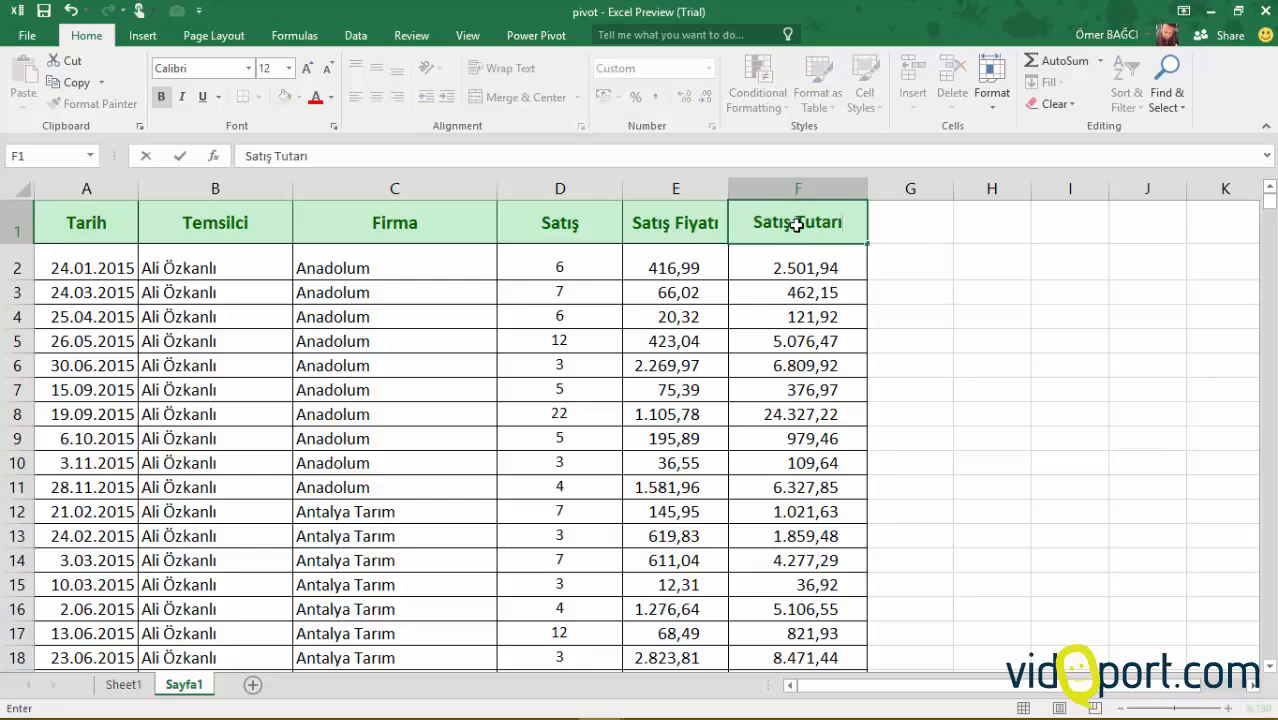
key("ctrl+Return")
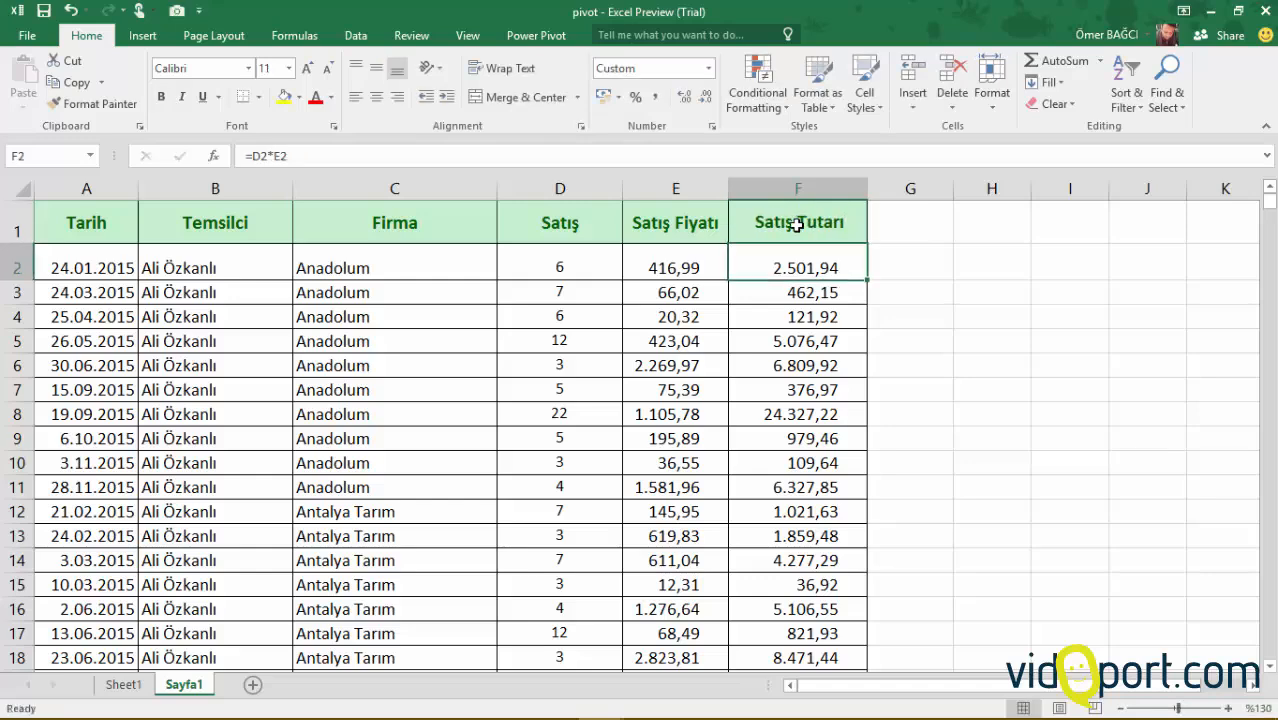
left_click(721, 225)
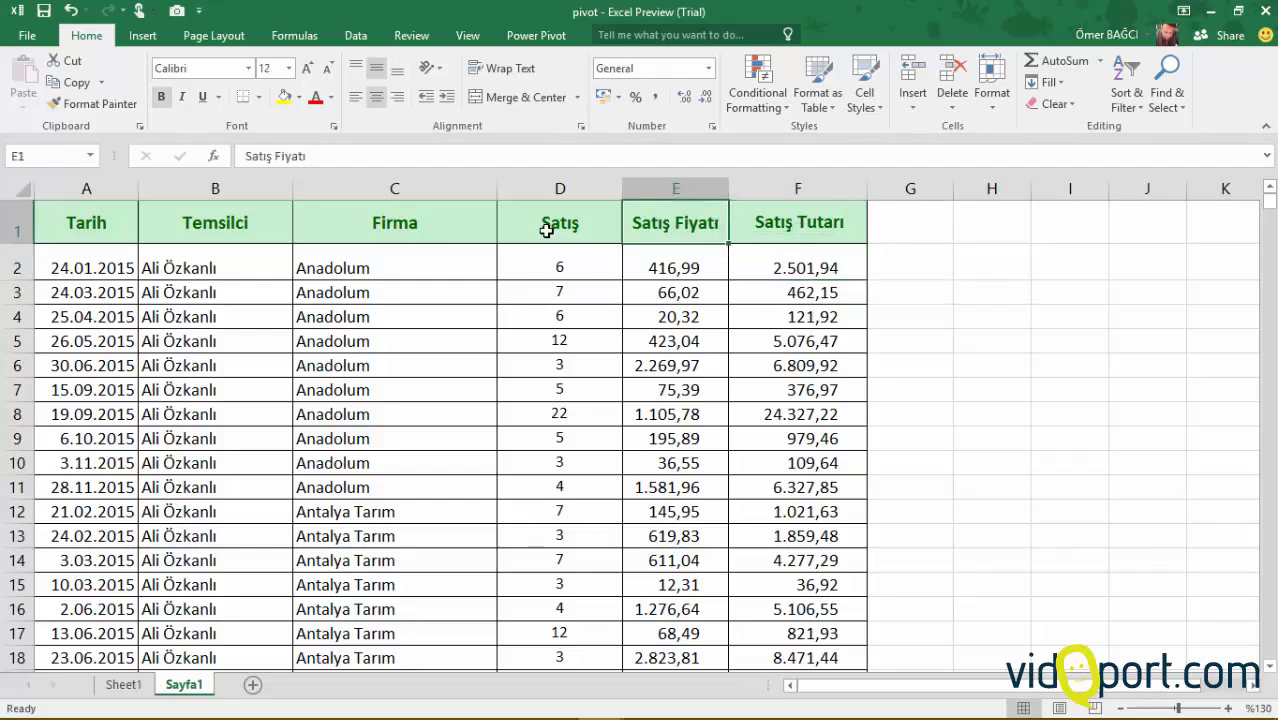
left_click(547, 226)
left_click(765, 222)
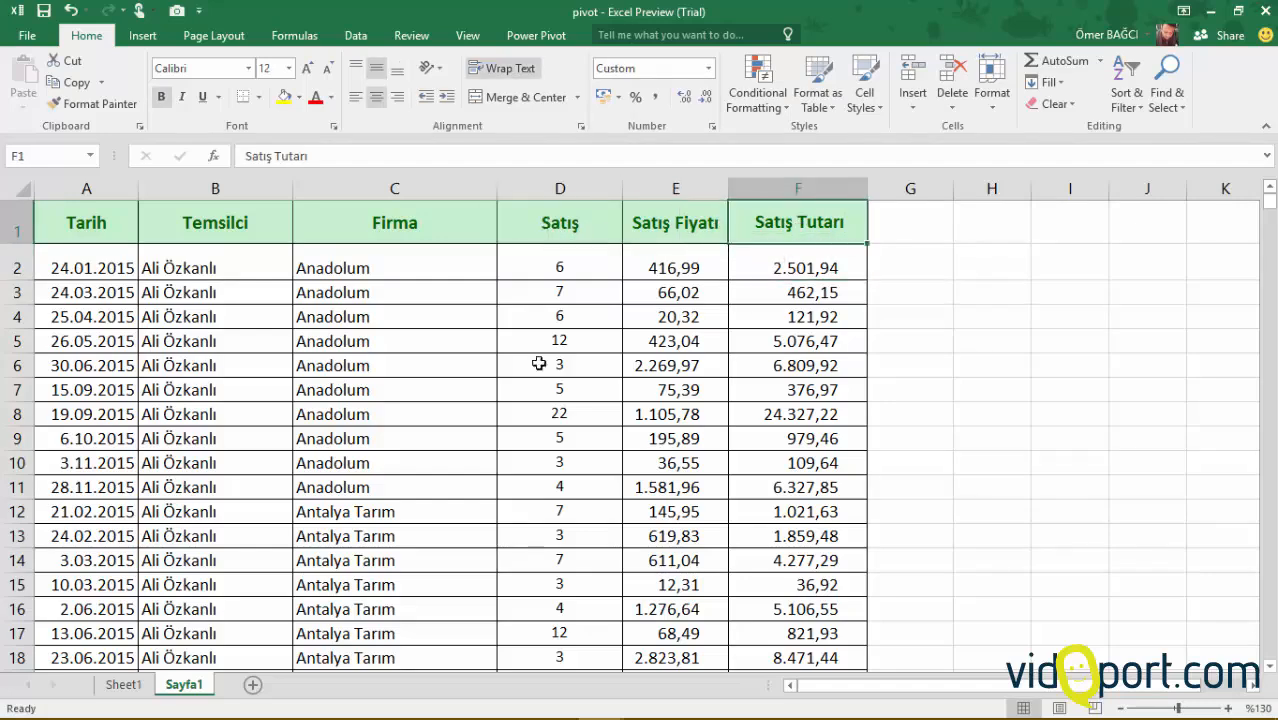
left_click(120, 685)
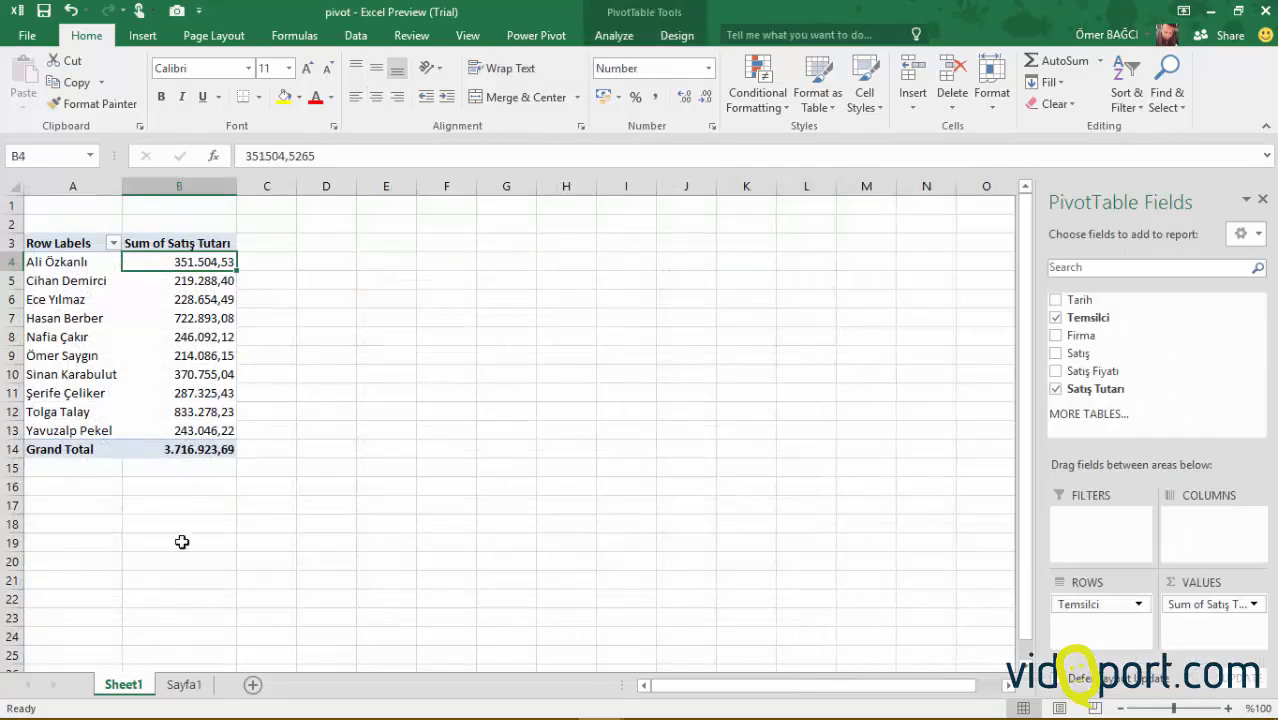
left_click(218, 316)
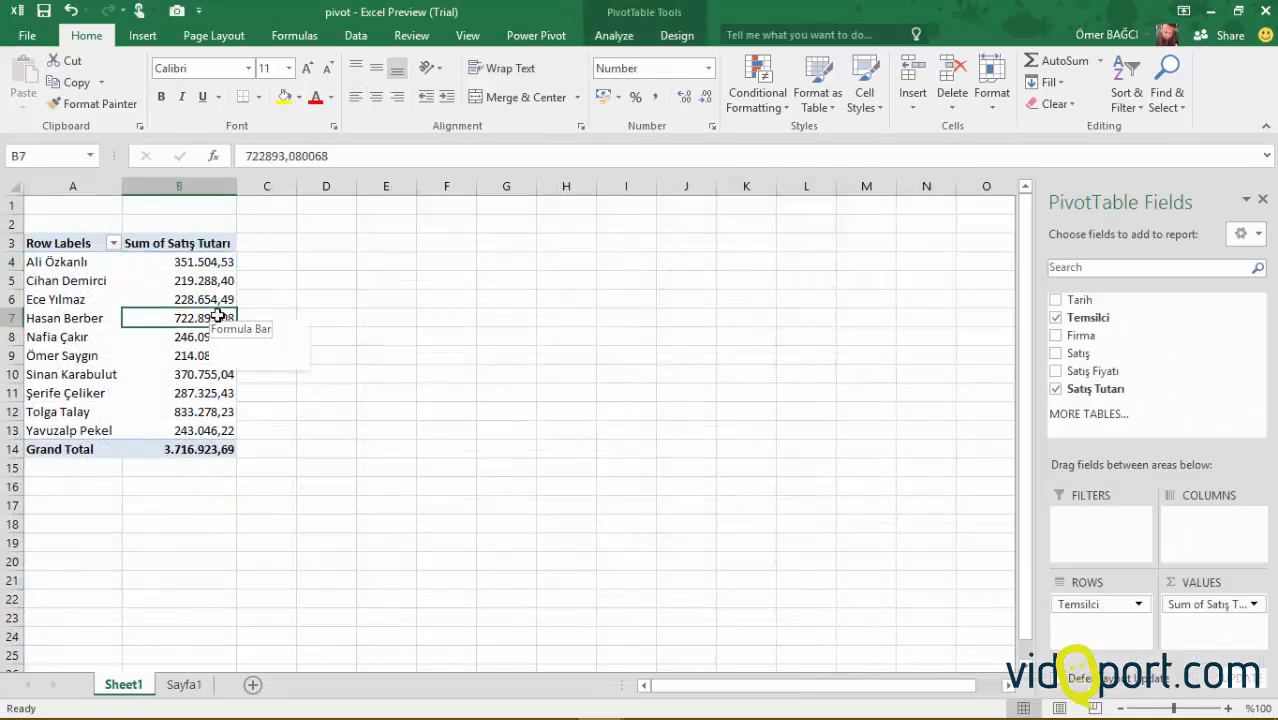
left_click(632, 40)
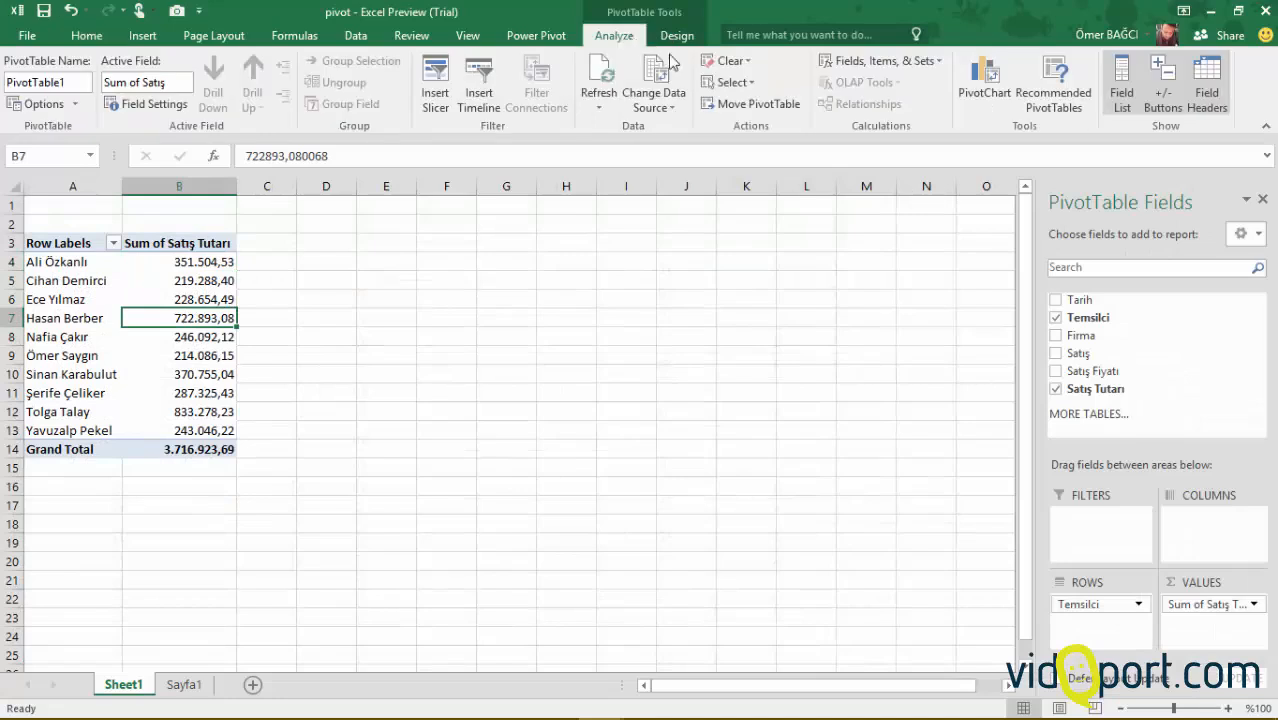
left_click(940, 63)
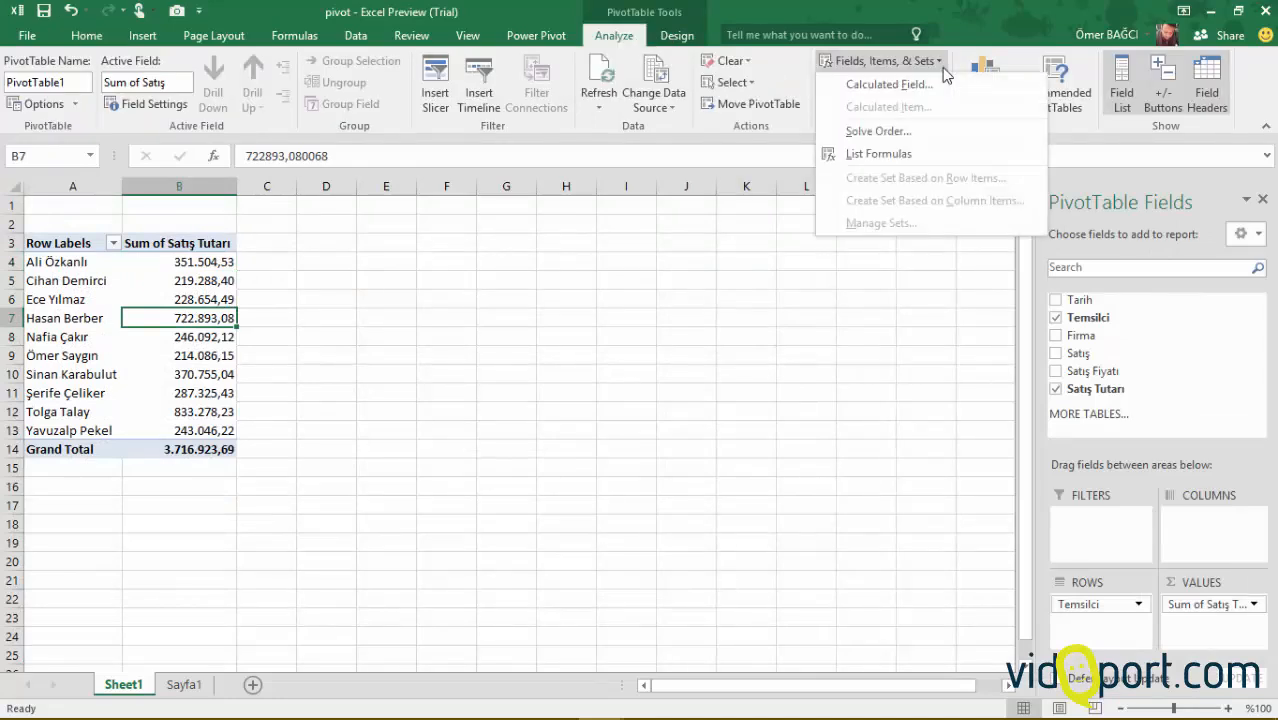
left_click(885, 85)
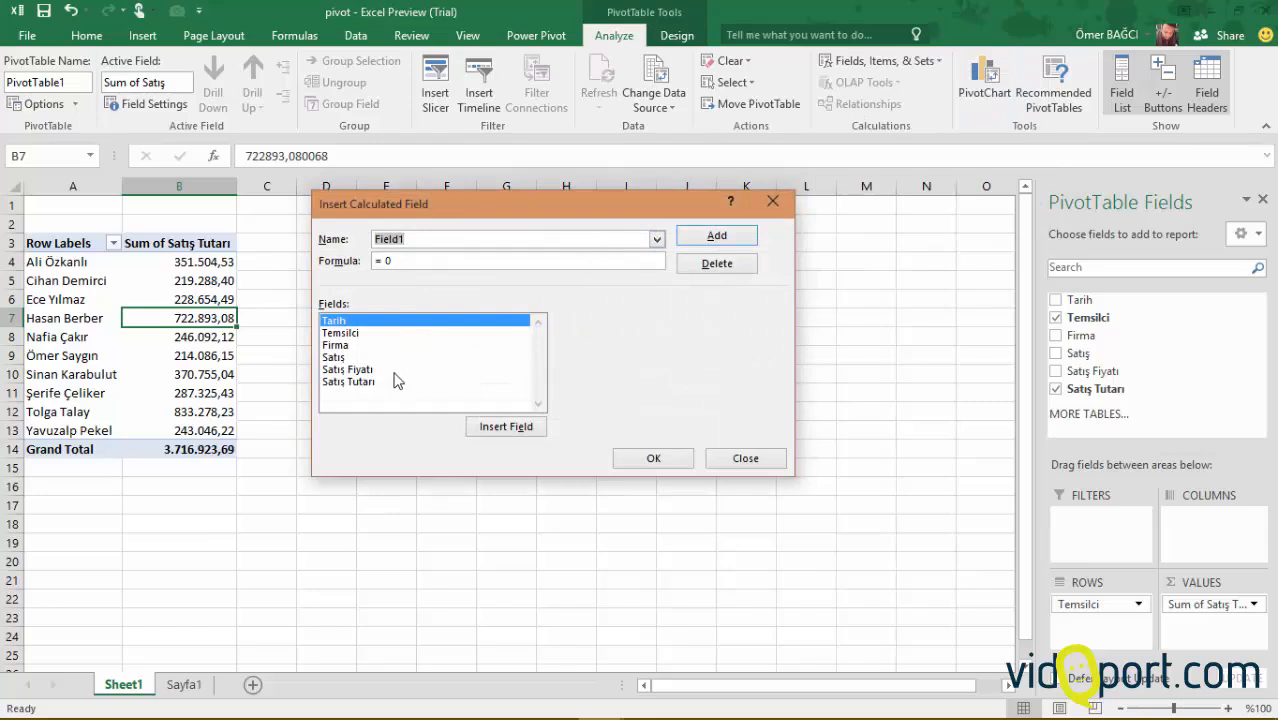
type("Prim")
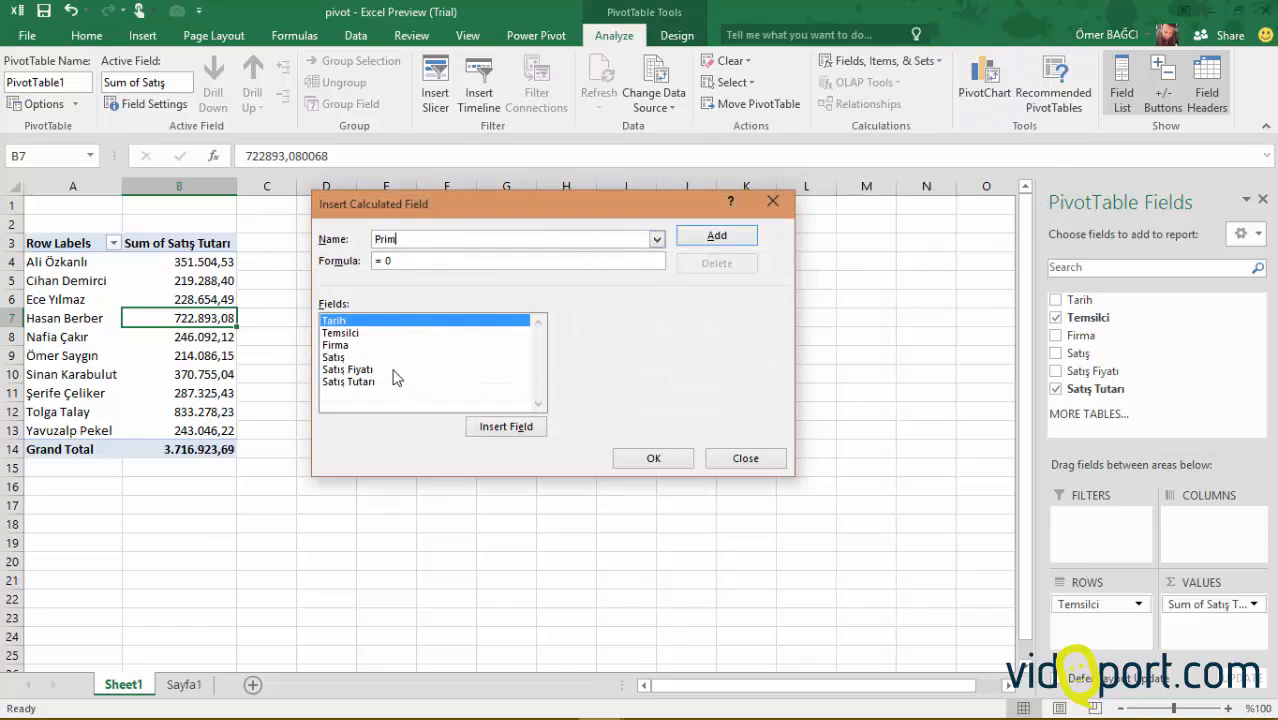
key("Tab")
double_click(349, 382)
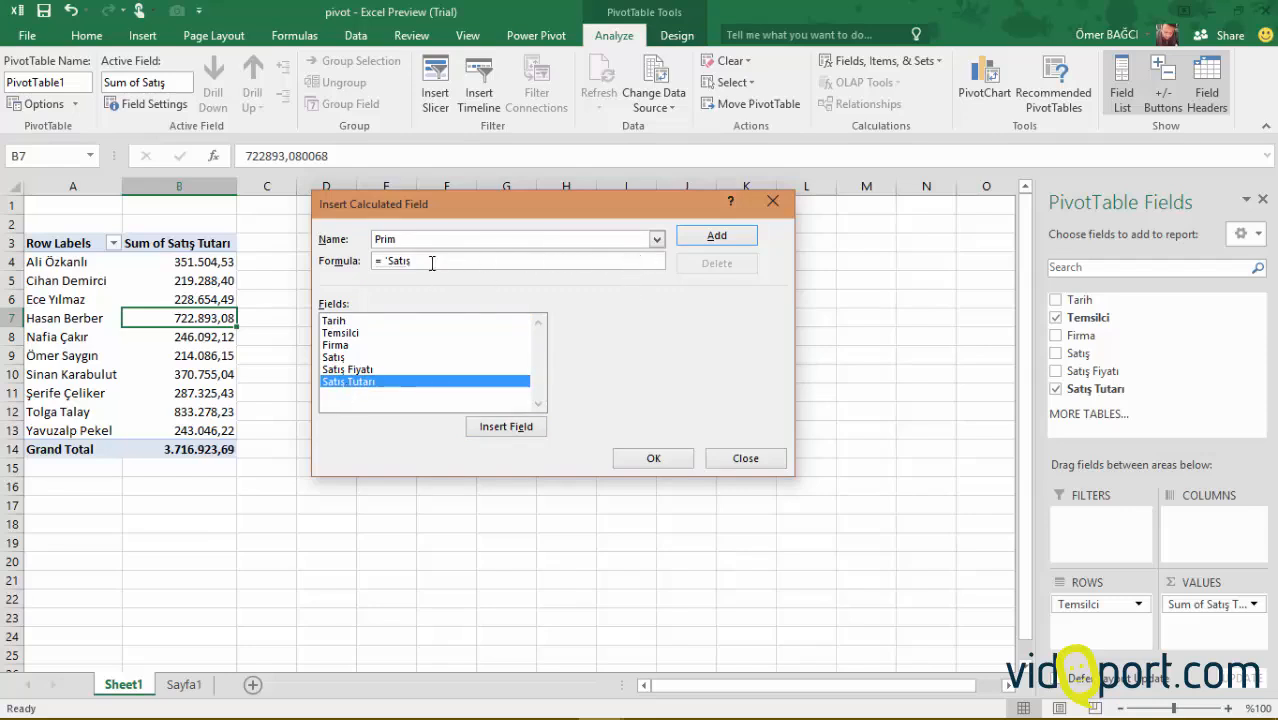
left_click(746, 460)
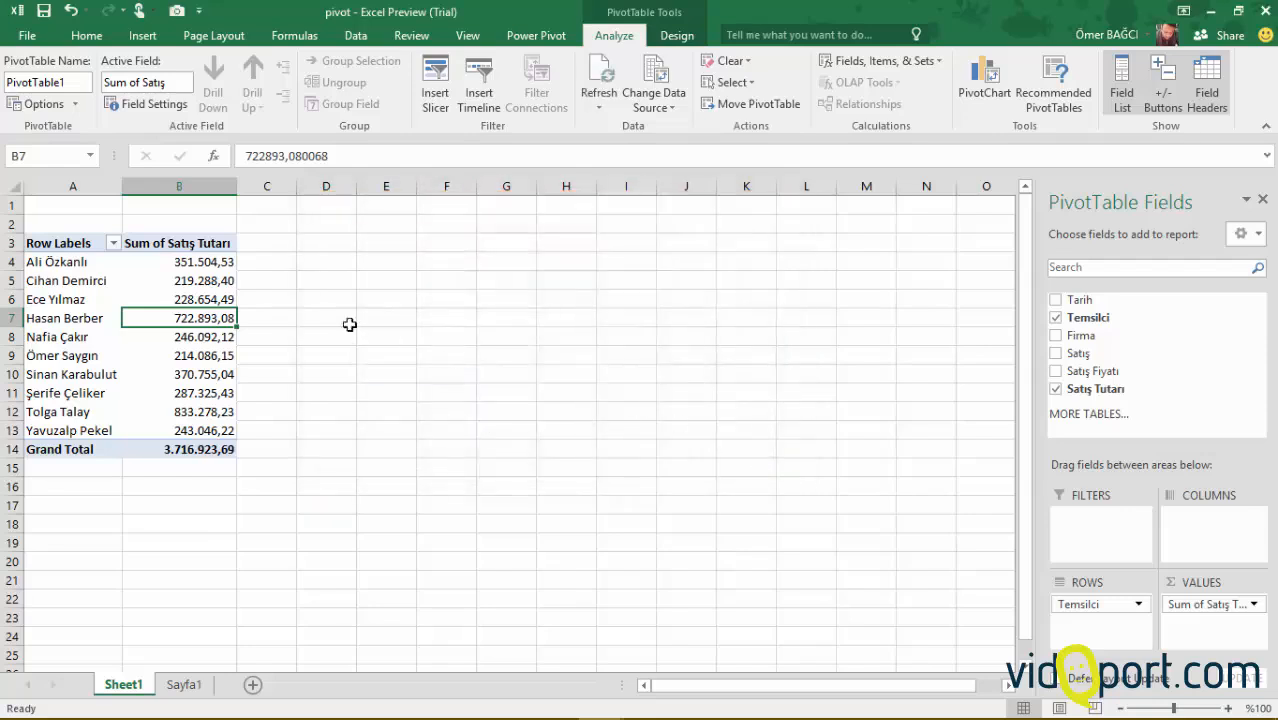
- Check the source headers on the Sayfa1 sheet and refresh the PivotTable on Sheet1
left_click(222, 297)
right_click(222, 297)
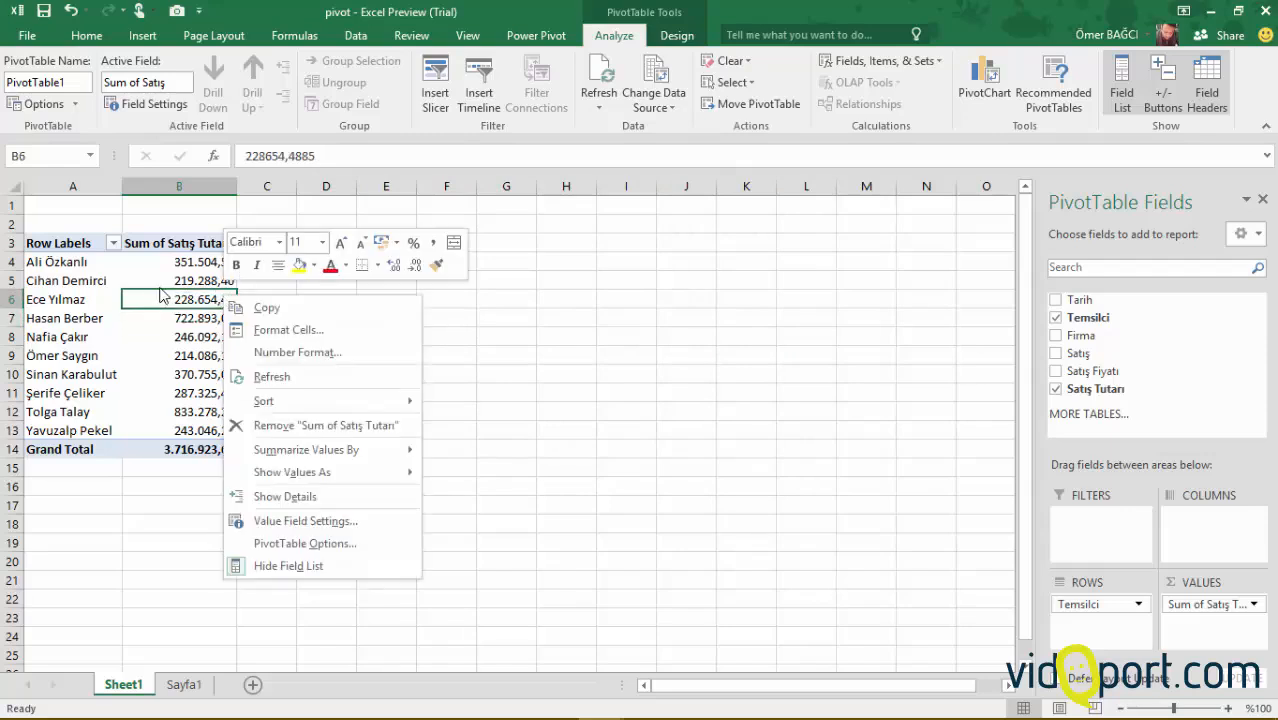
left_click(178, 686)
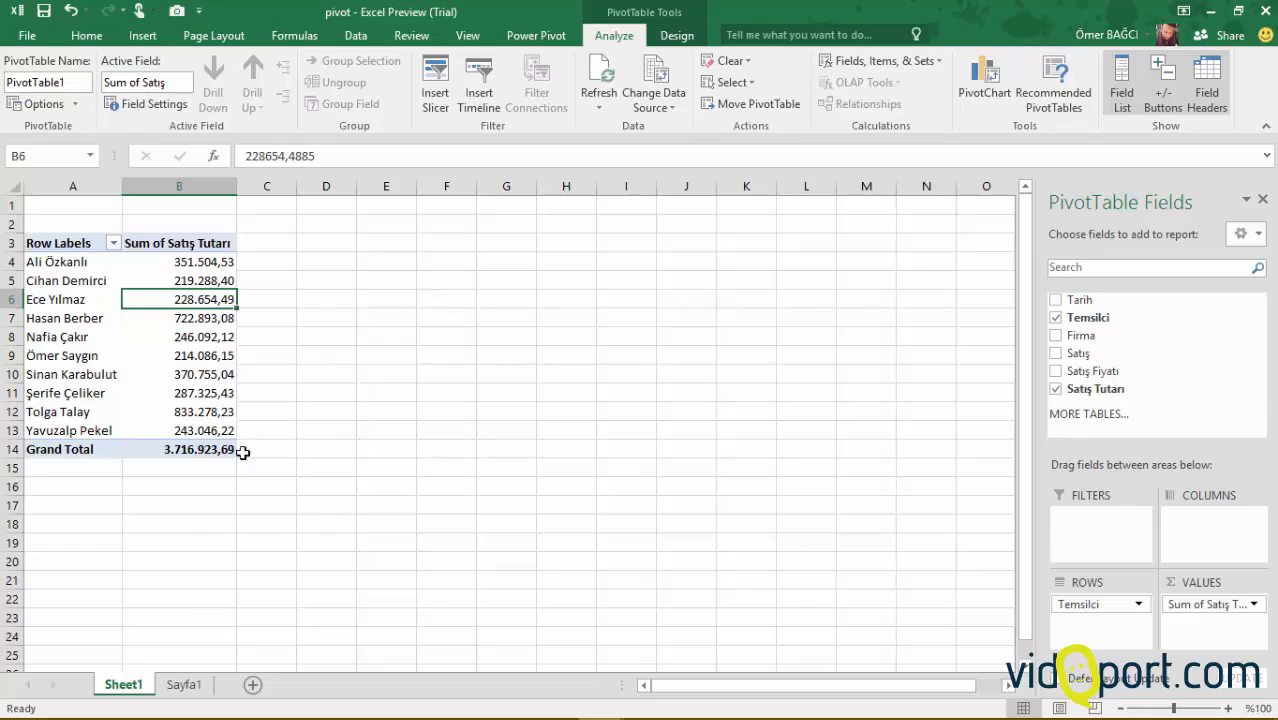
left_click(184, 685)
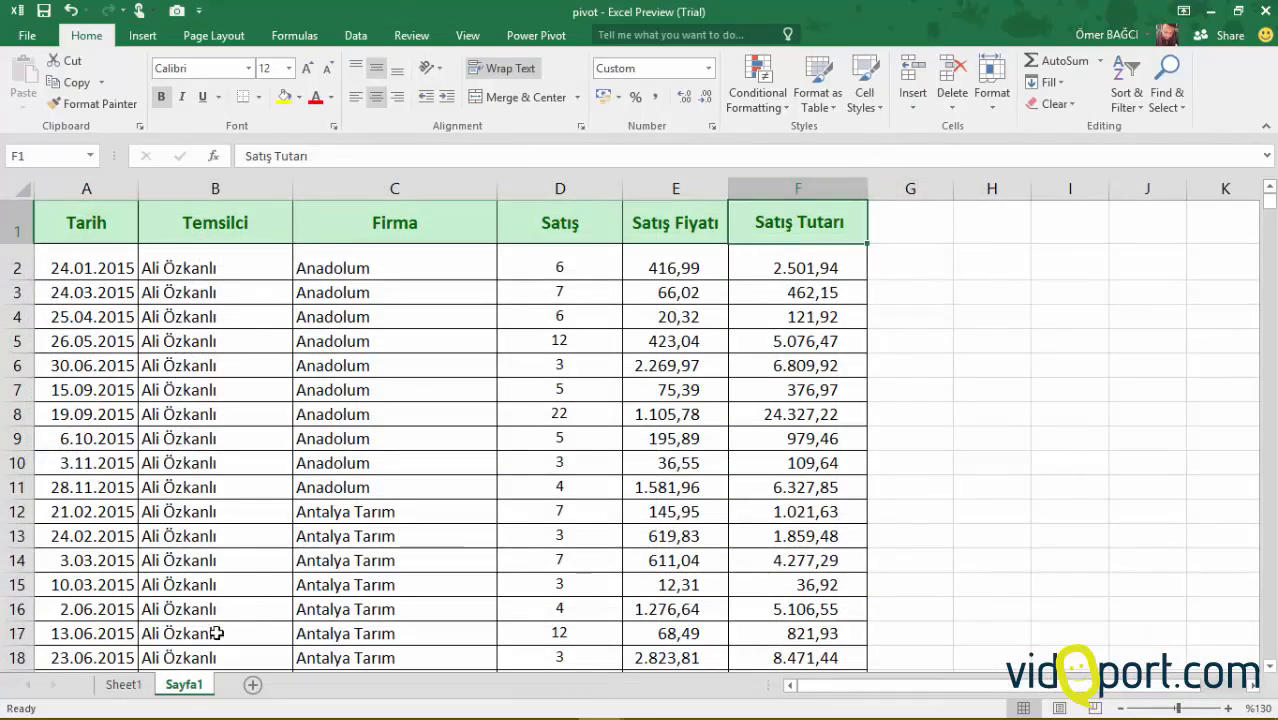
left_click(124, 684)
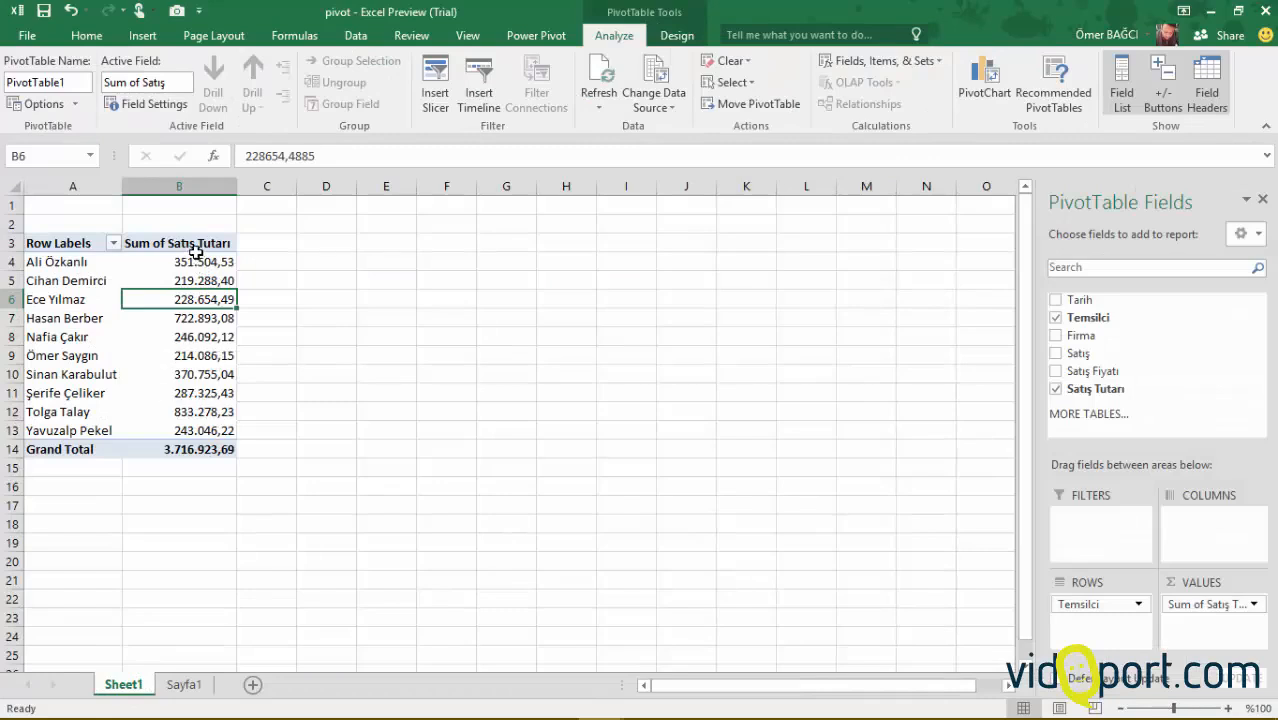
right_click(200, 343)
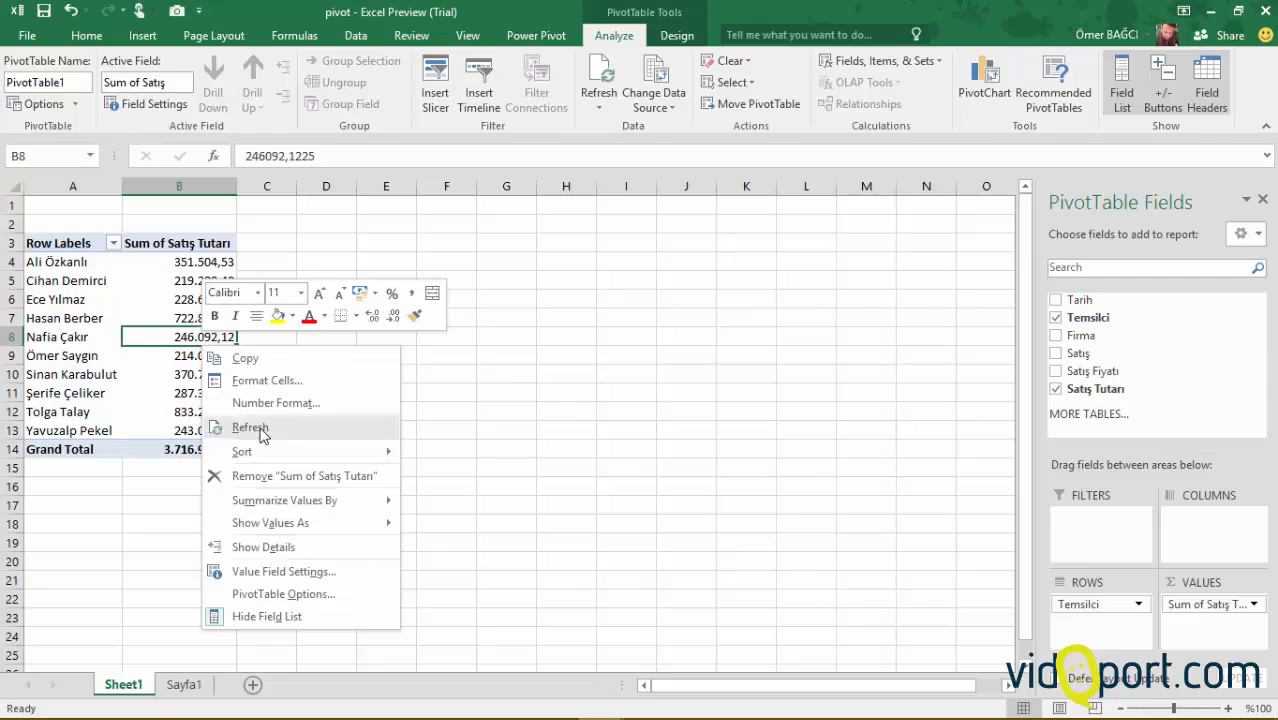
left_click(258, 430)
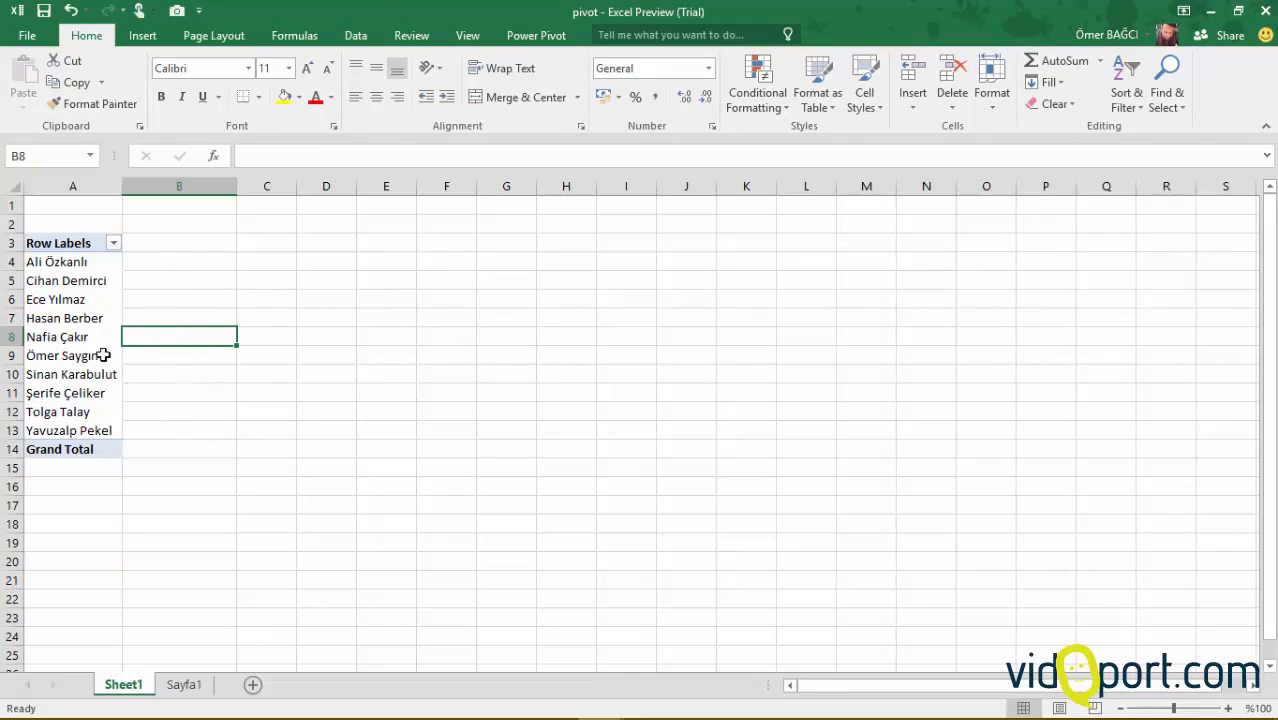
- Add Satış Tutarı back to the PivotTable values and format it as Number with 2 decimal places and the 1000 separator
left_click(64, 318)
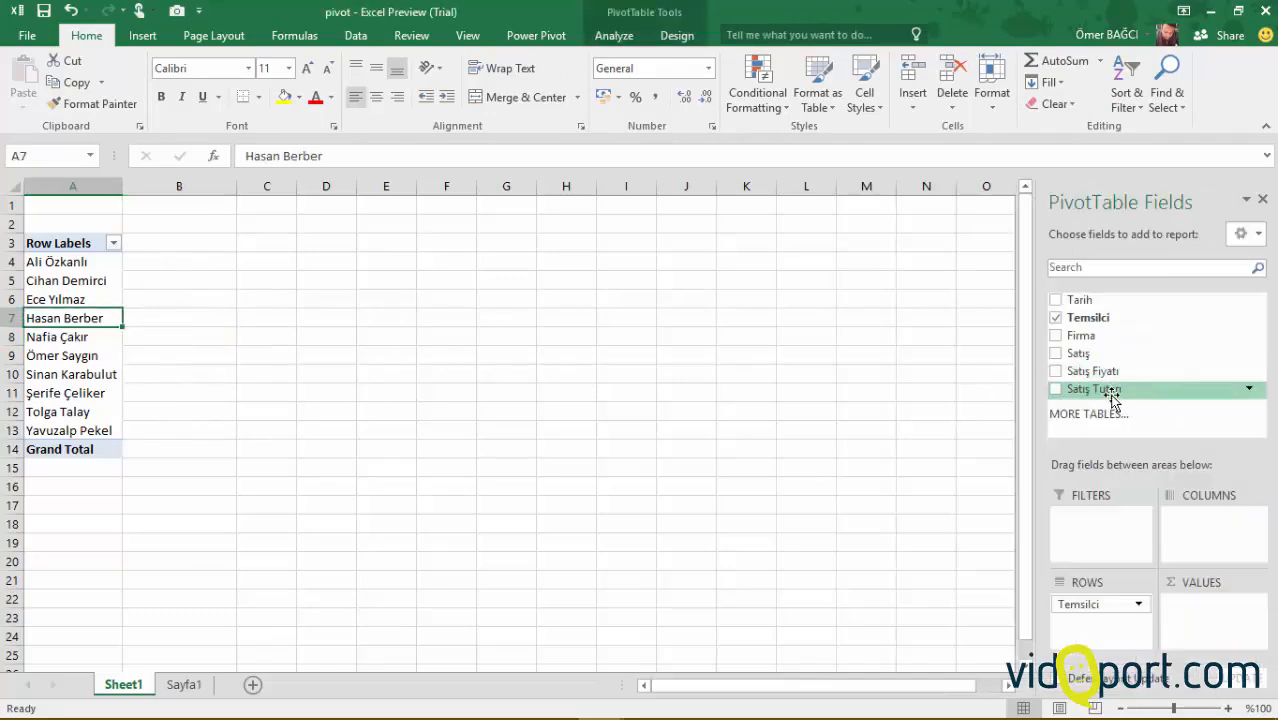
left_click_drag(1107, 390, 1246, 634)
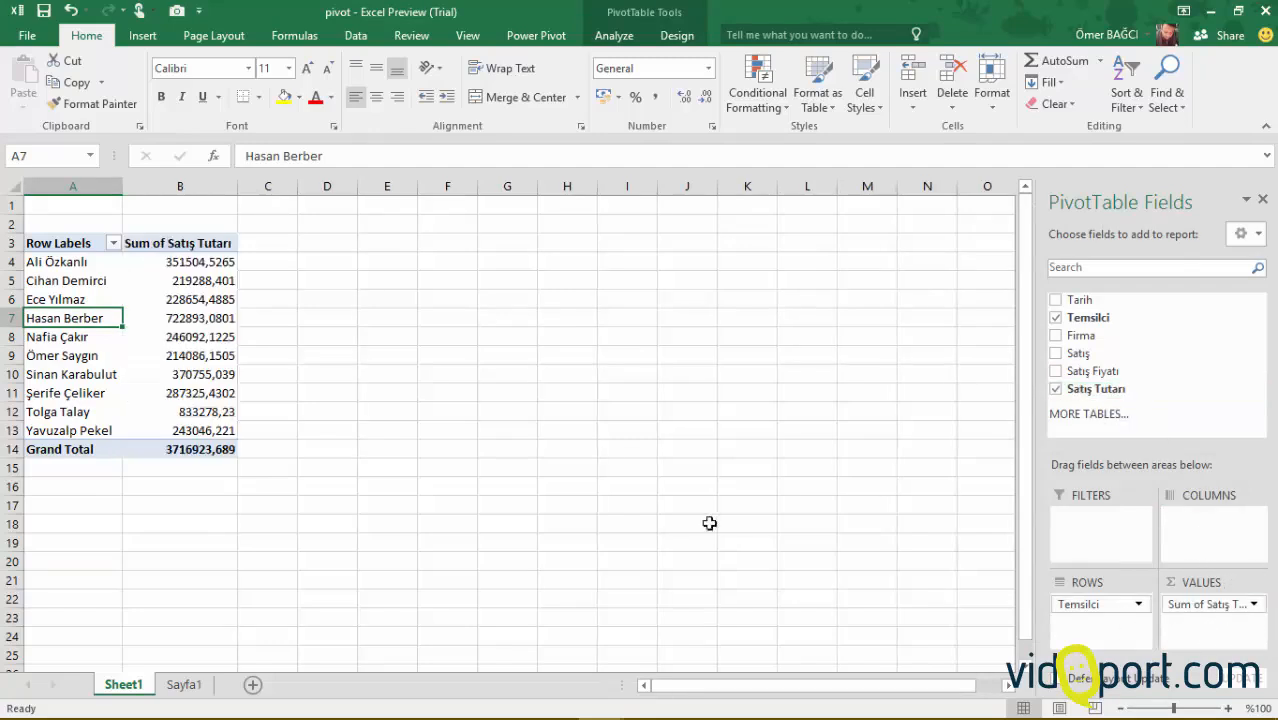
right_click(196, 318)
left_click(225, 352)
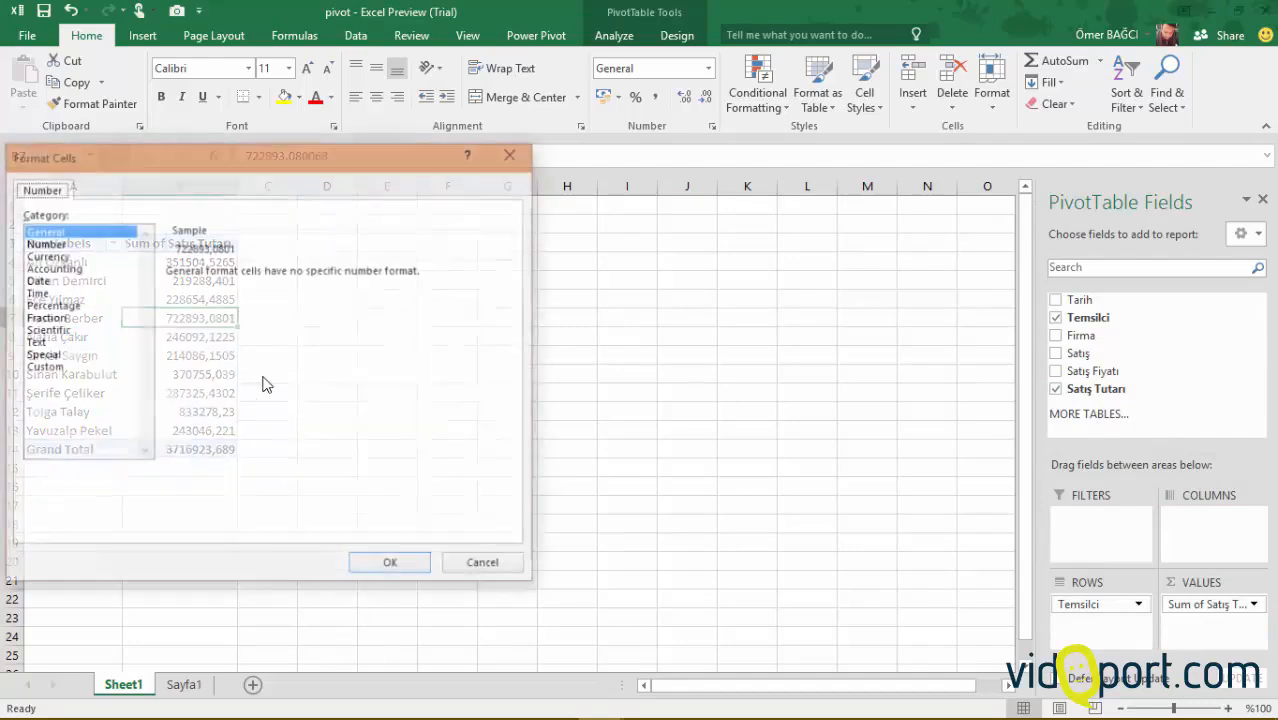
left_click(100, 245)
left_click(172, 296)
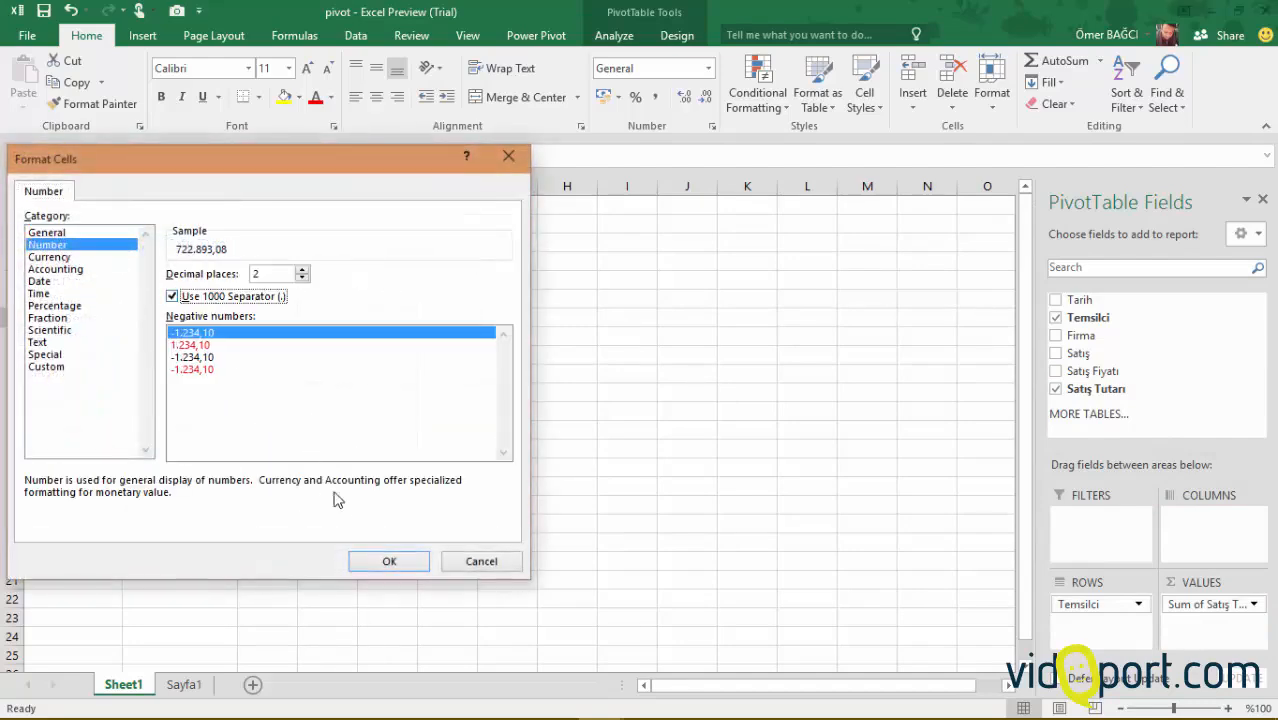
left_click(388, 561)
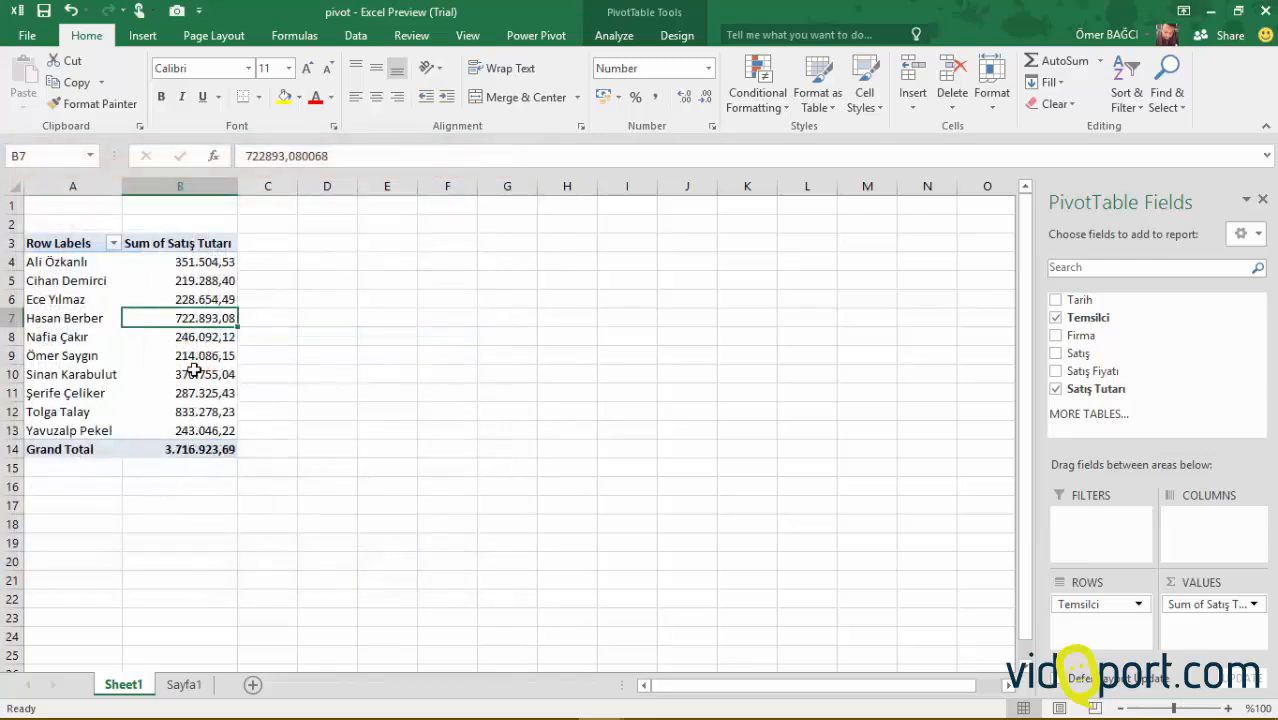
- Insert a calculated field named Prim with the formula =if('Satış Tutarı'>=300000; 'Satış Tutarı'*5%;""), allowing existing data on Sheet1 to be replaced
left_click(614, 35)
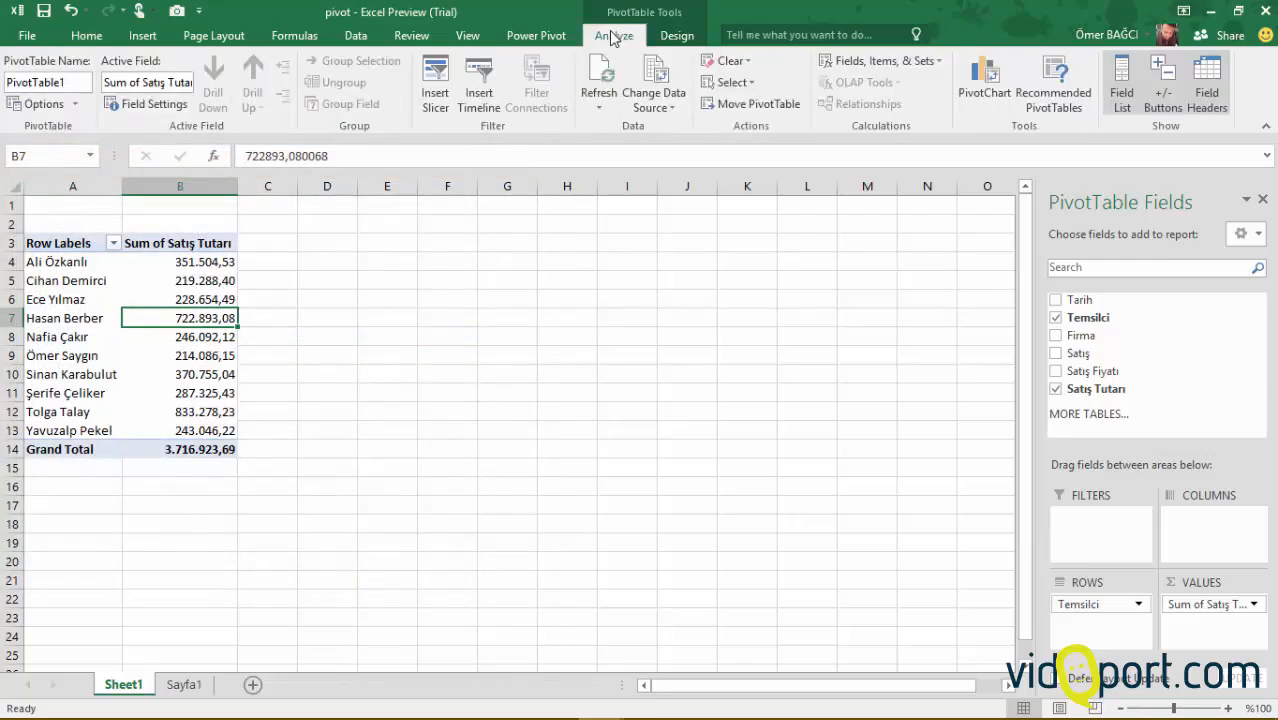
left_click(860, 60)
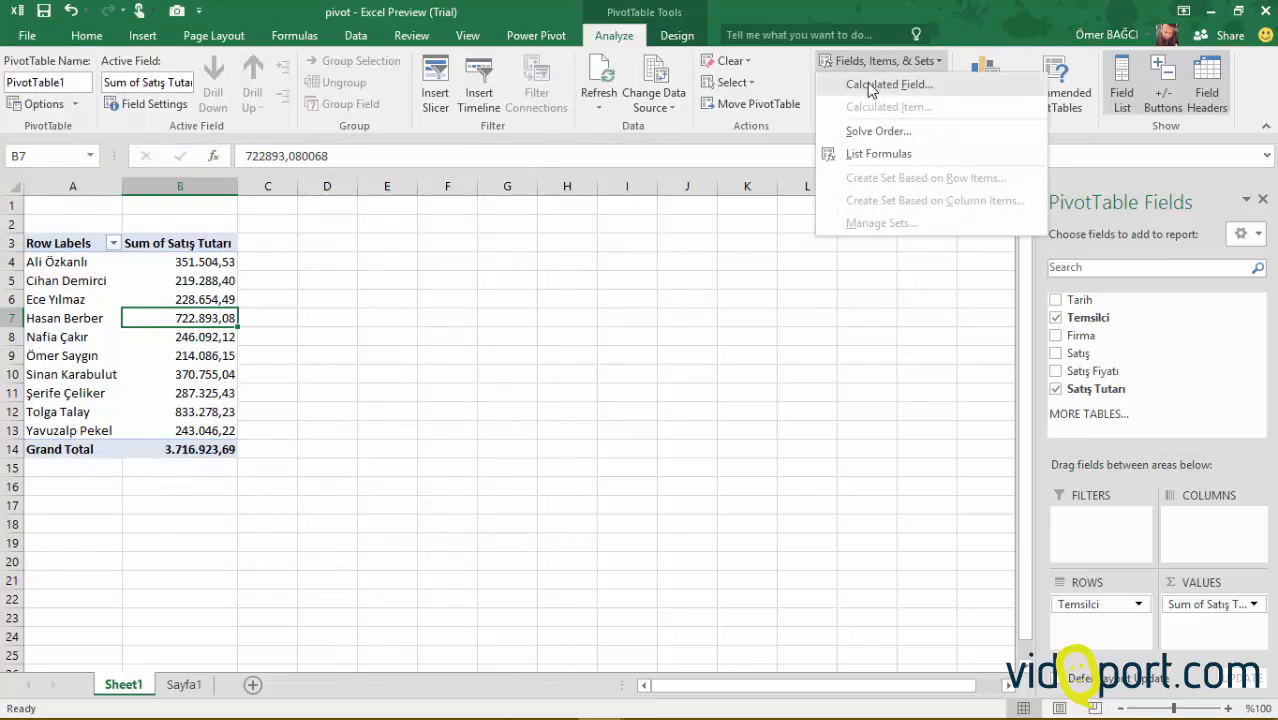
left_click(867, 82)
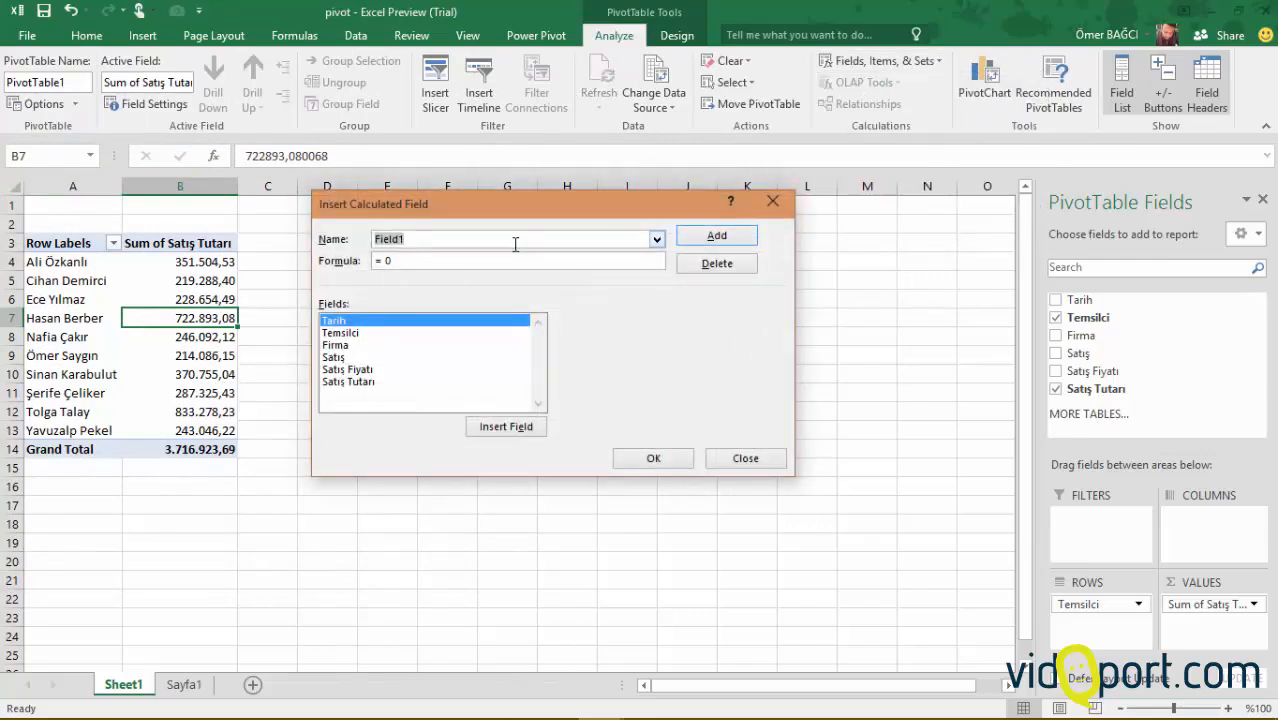
type("Prim")
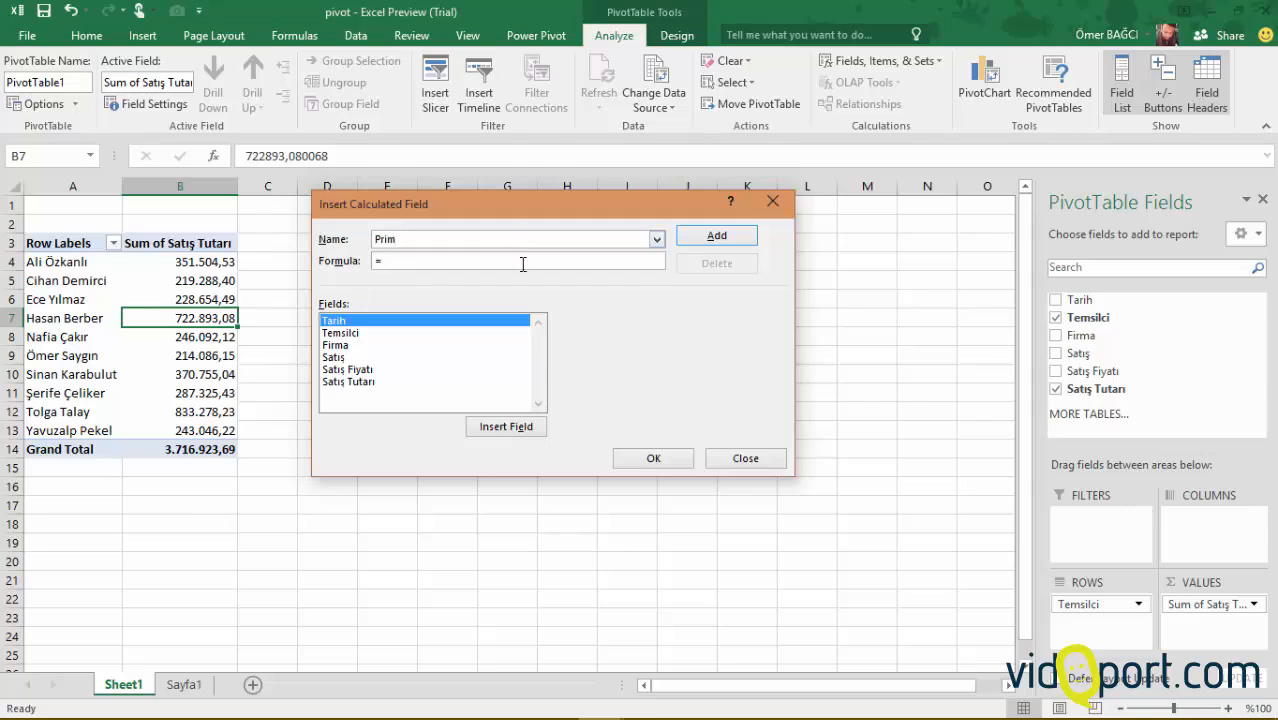
double_click(350, 381)
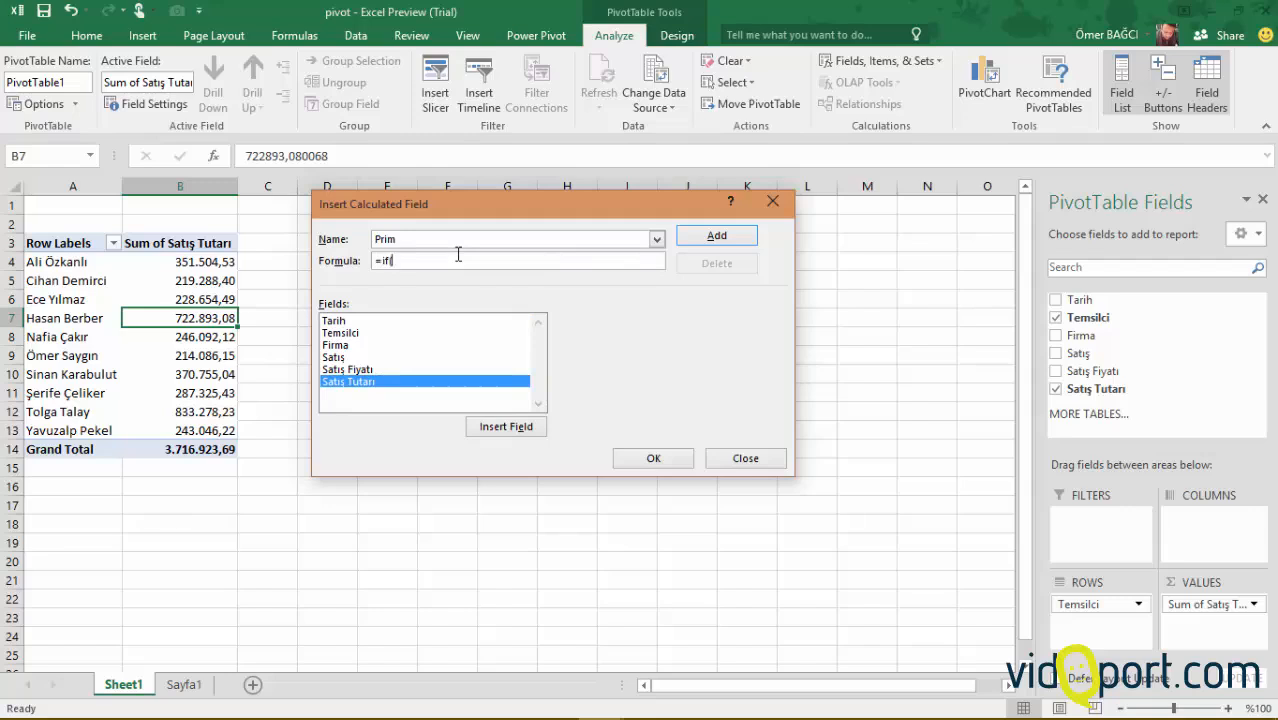
double_click(356, 386)
double_click(356, 386)
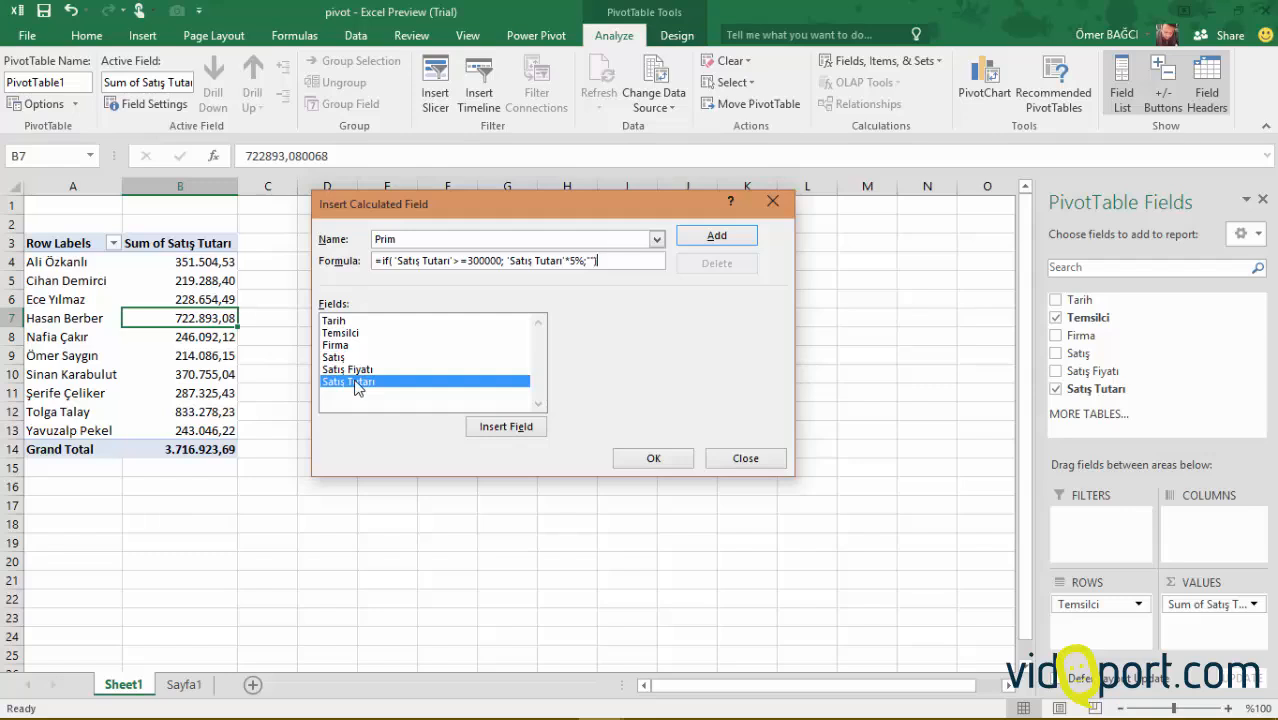
left_click(651, 460)
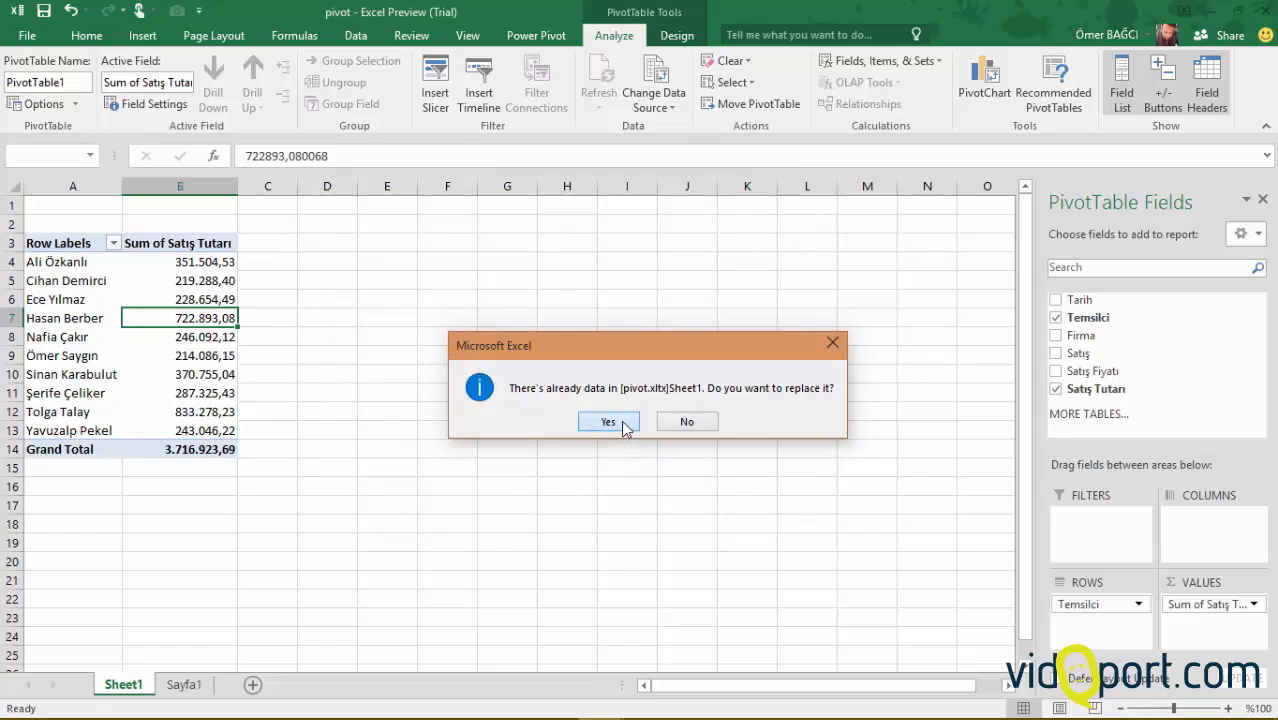
left_click(610, 422)
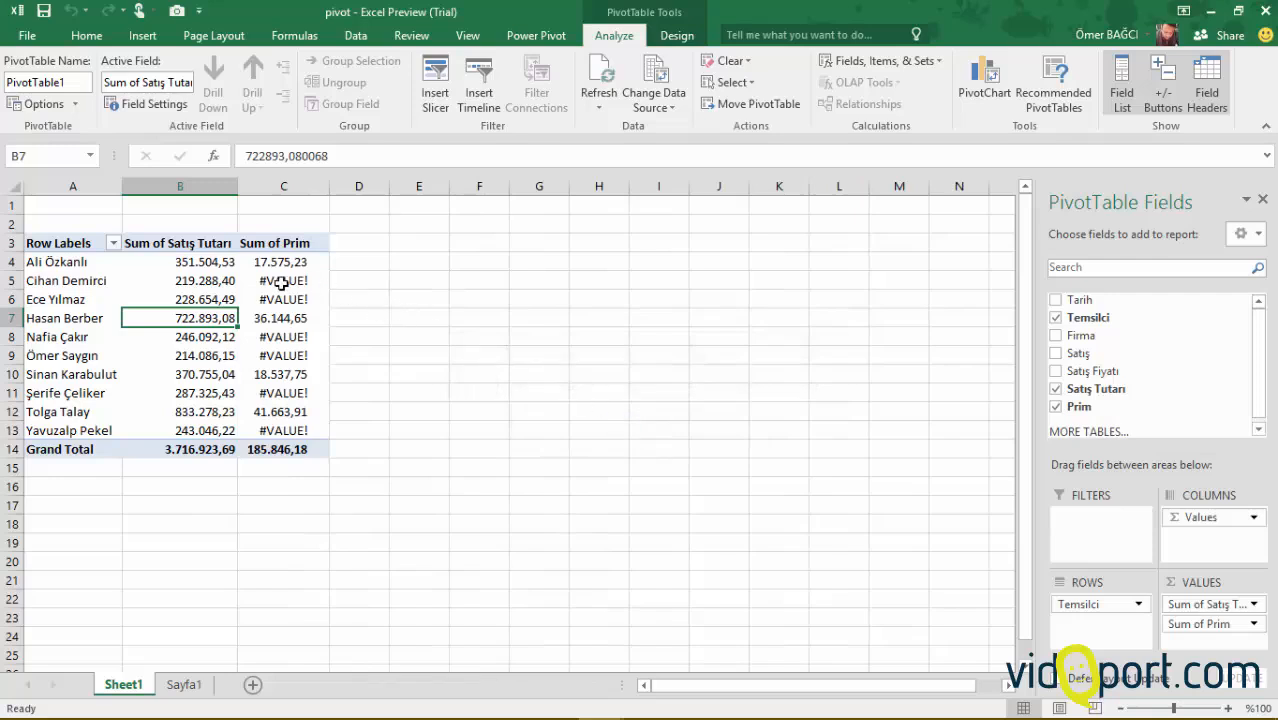
- Modify the Prim calculated field so its IF formula returns 0 instead of empty text, and select the bonus values C4:C13
mouse_move(280, 283)
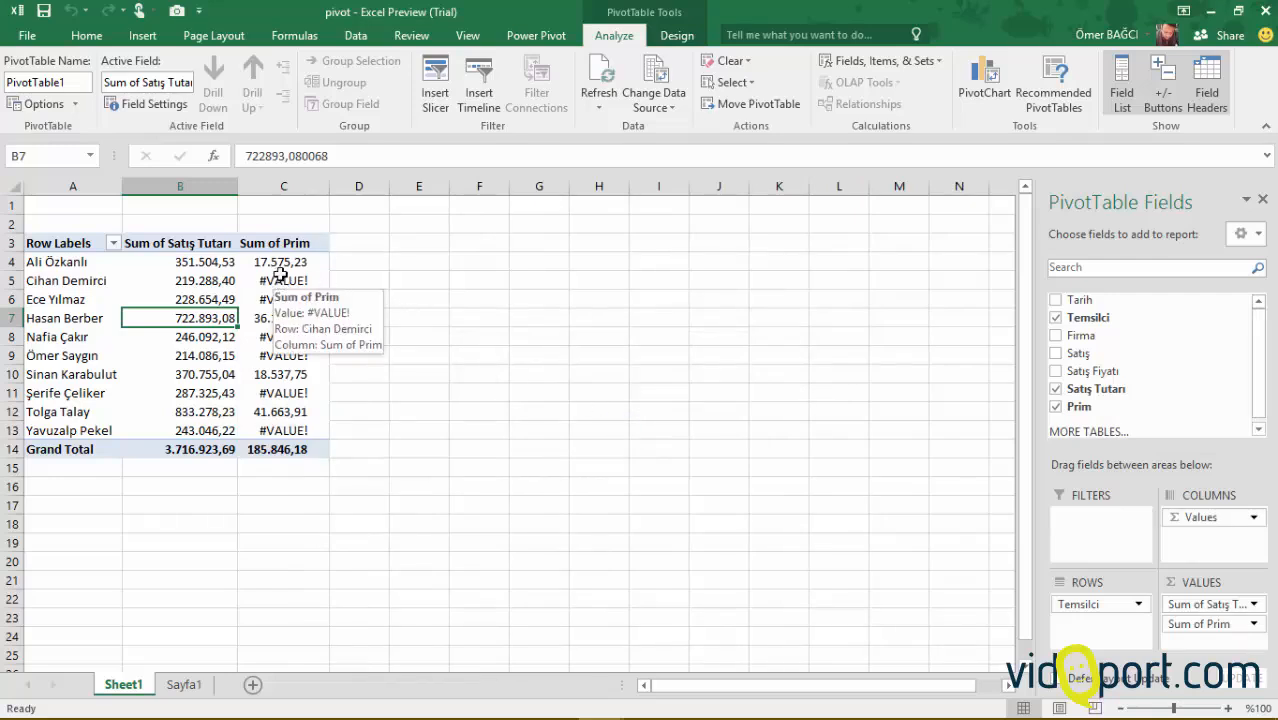
left_click(258, 264)
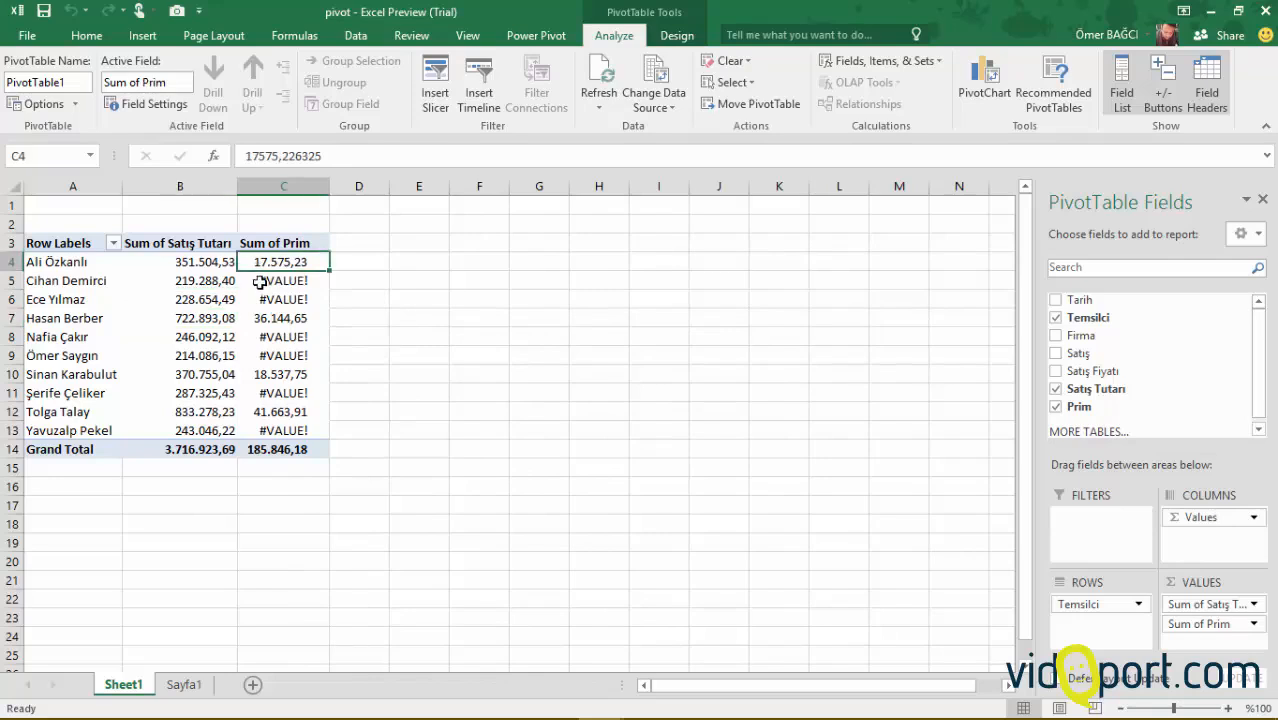
left_click(262, 282)
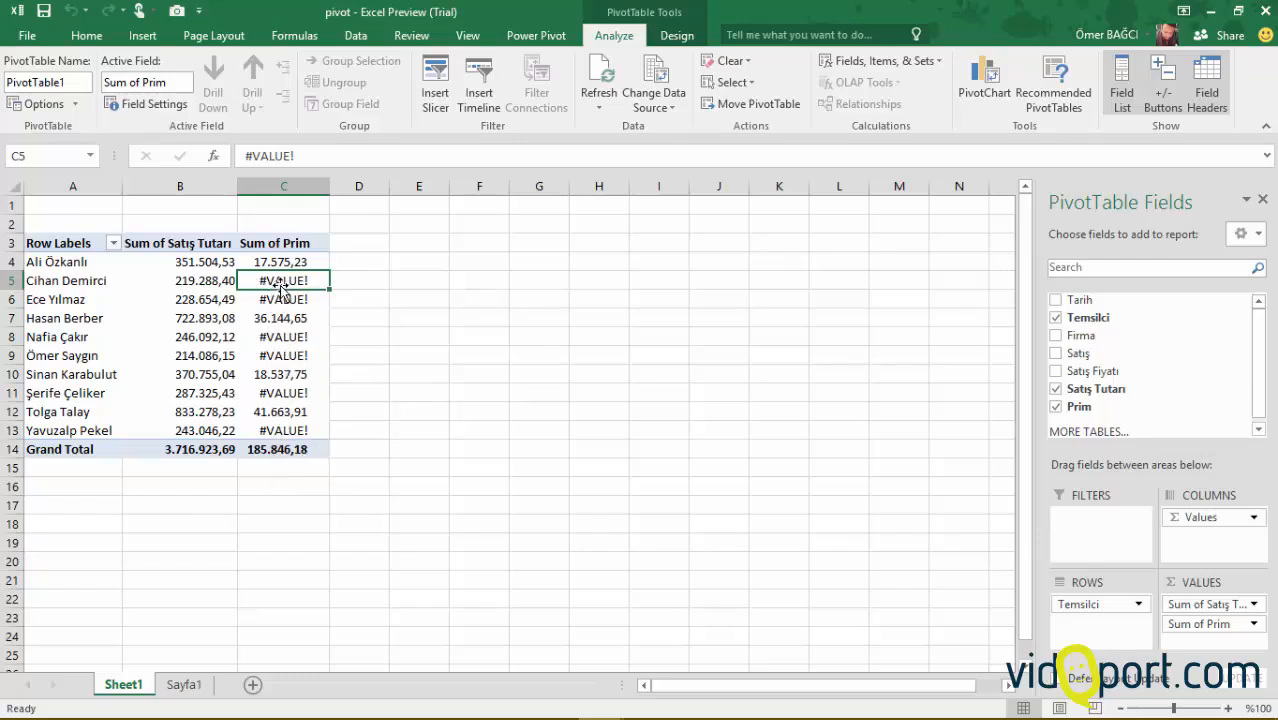
left_click(935, 62)
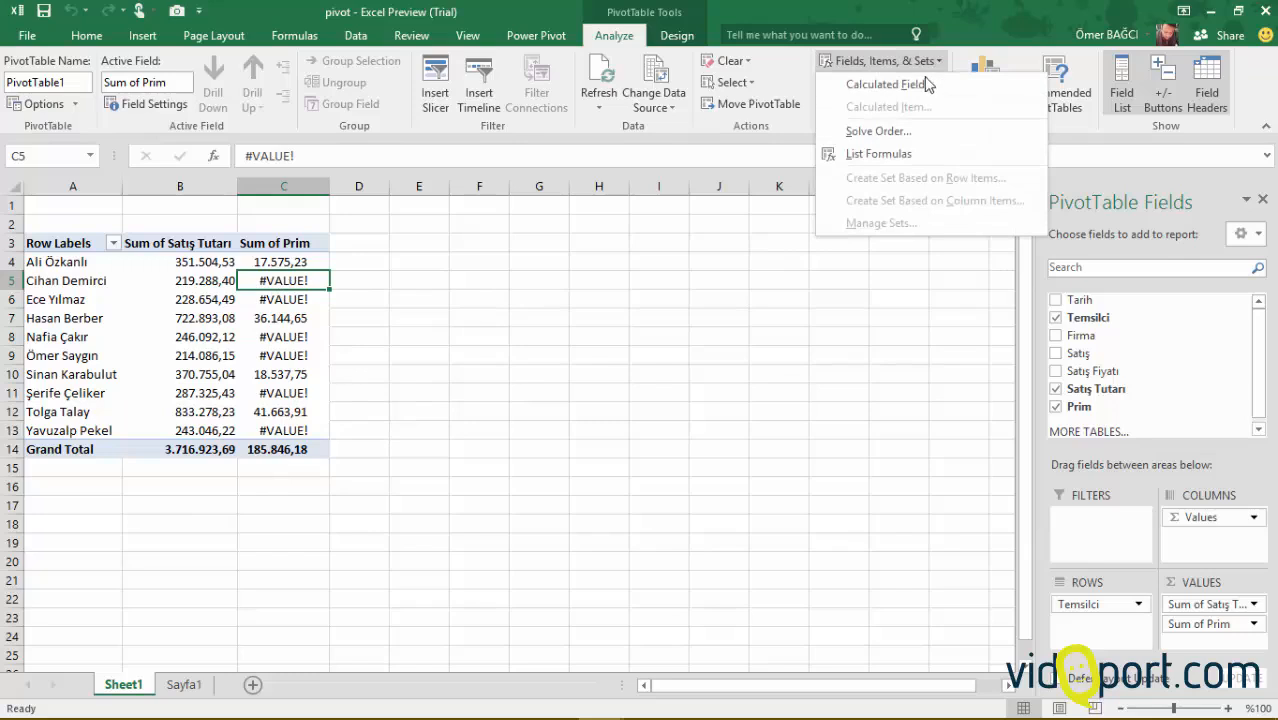
left_click(887, 85)
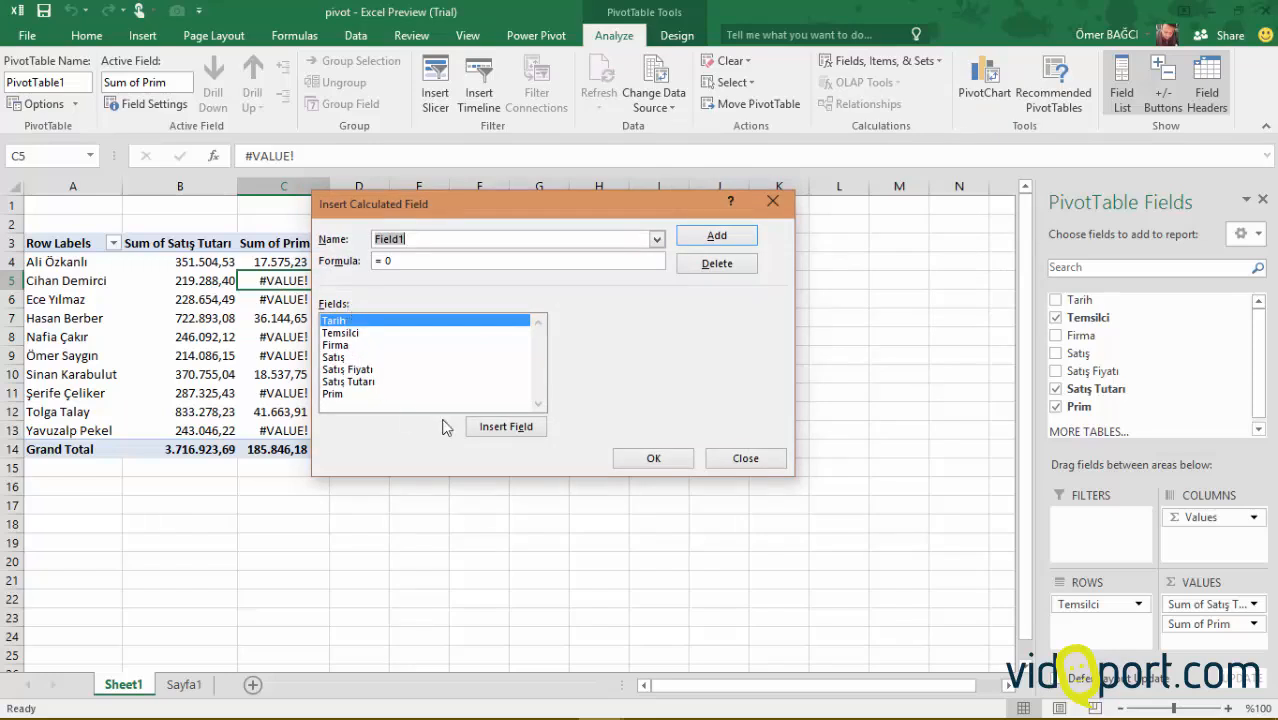
left_click(651, 239)
left_click(655, 239)
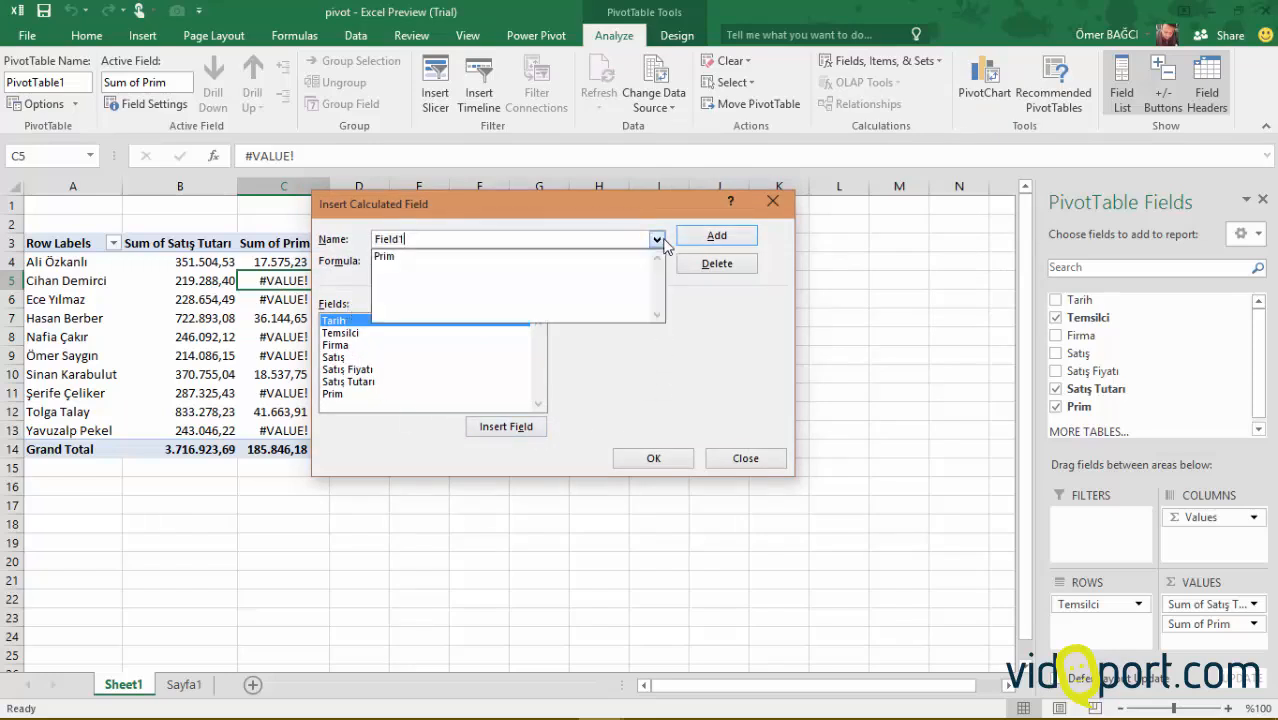
left_click(537, 258)
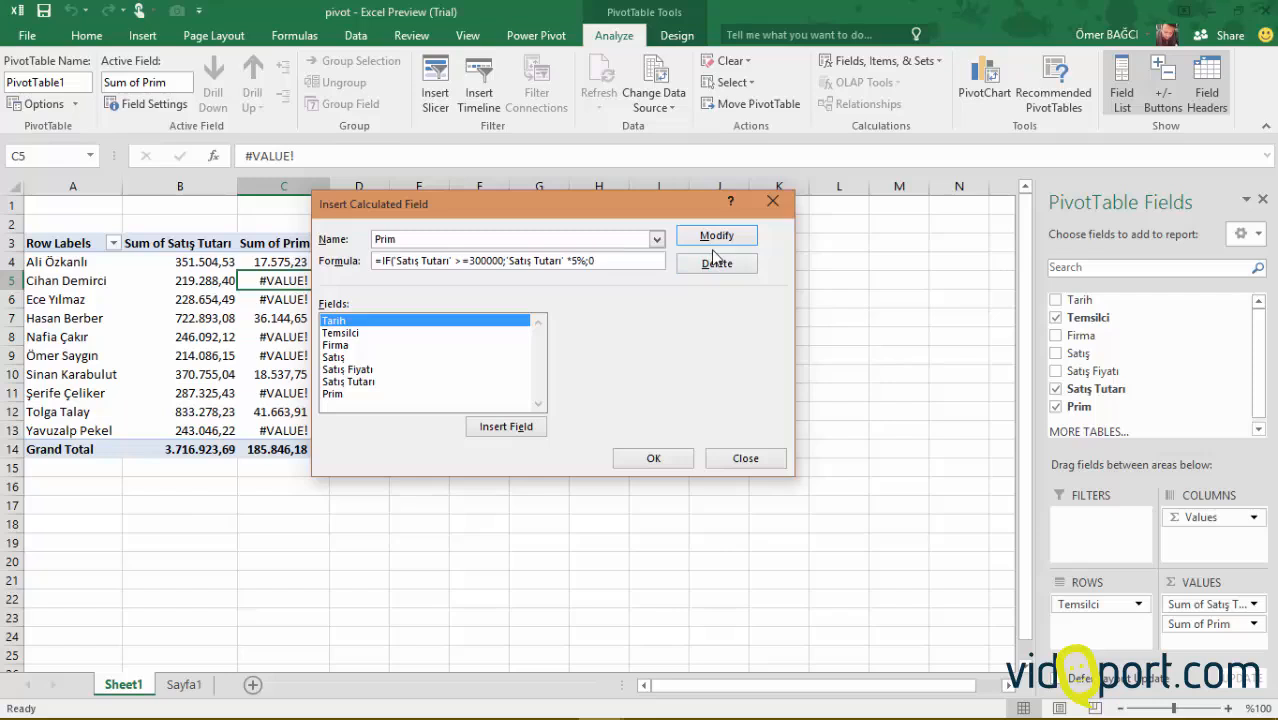
left_click(660, 457)
left_click_drag(273, 262, 274, 428)
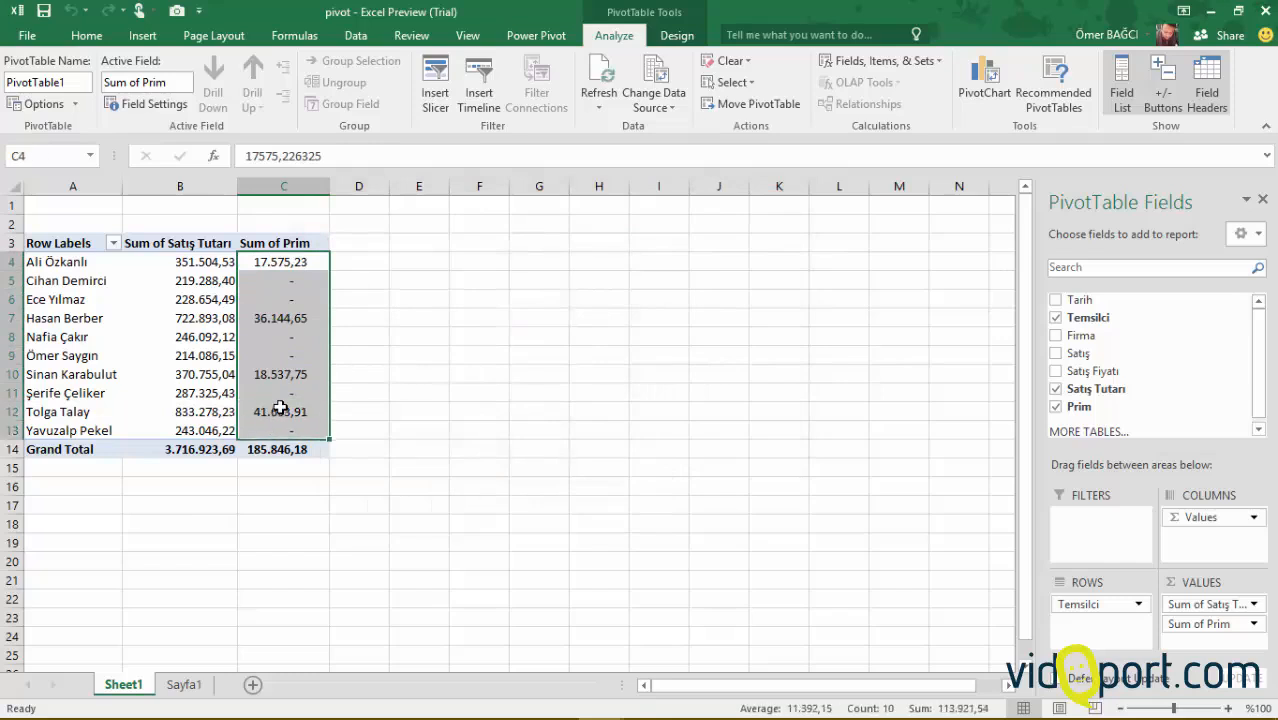
- Filter the Temsilci row labels to only the first, sixth and eighth representatives and check their bonus values
left_click(280, 408)
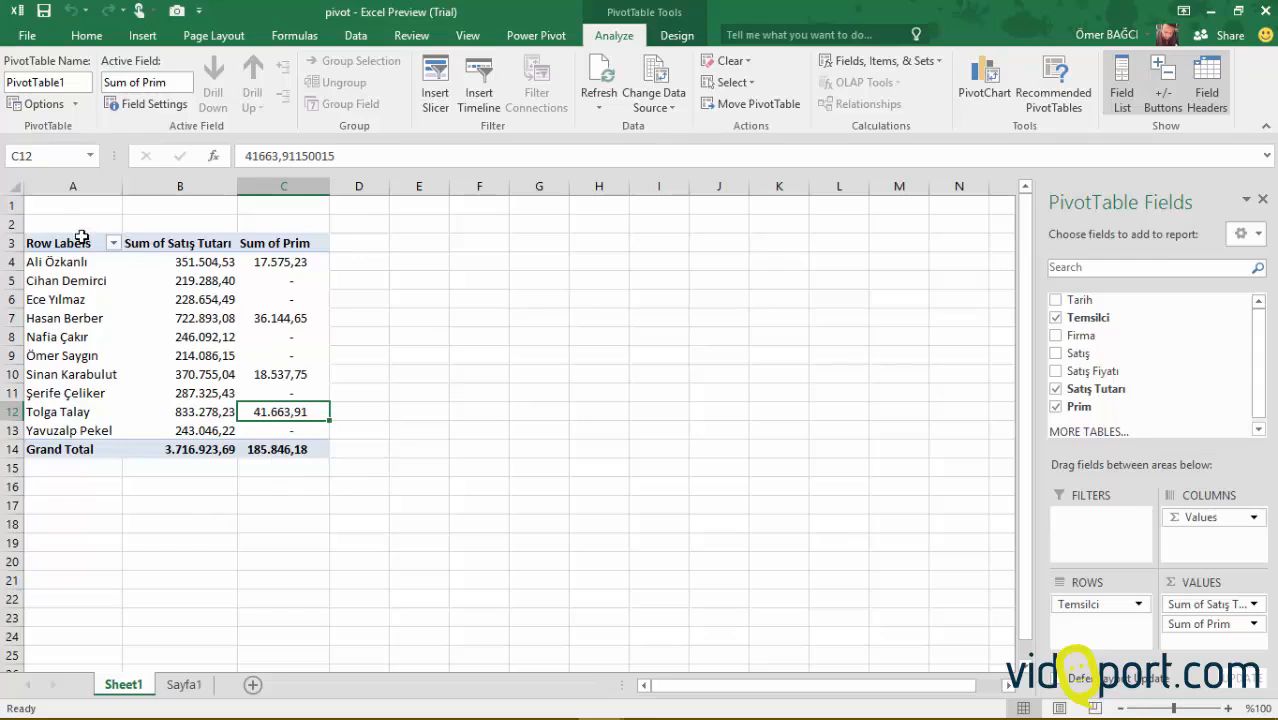
left_click(114, 244)
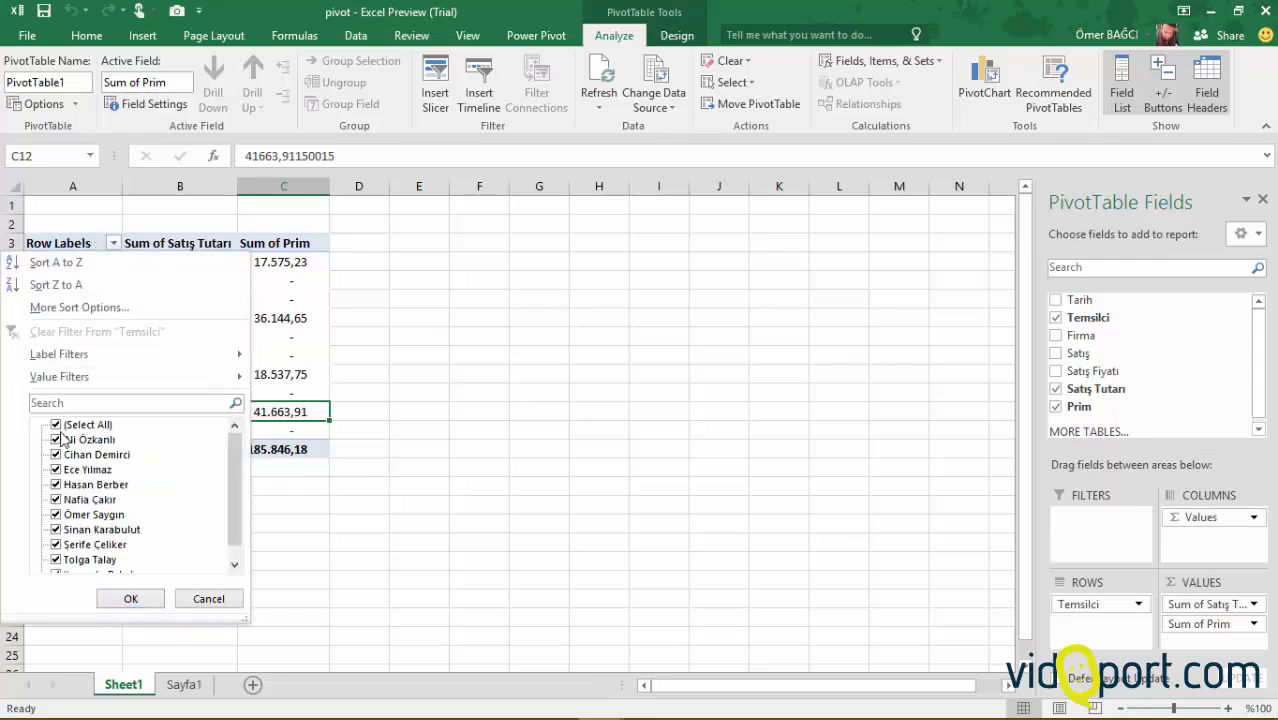
left_click(56, 425)
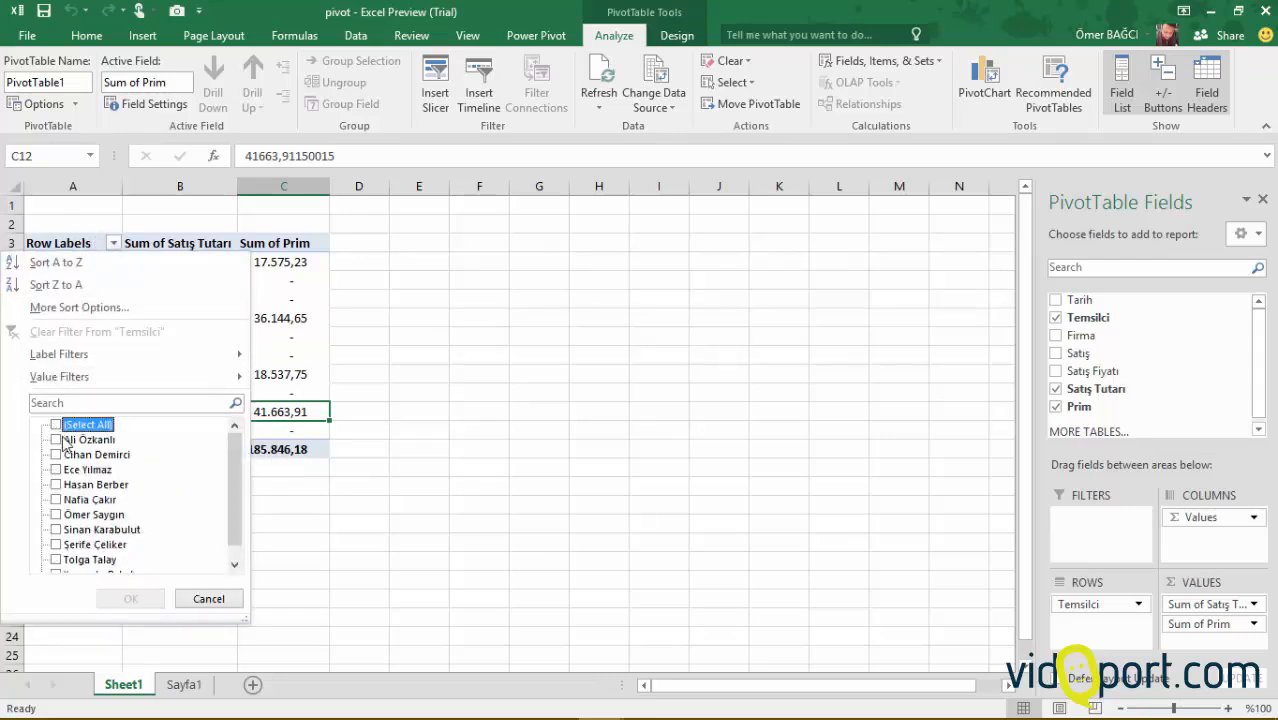
left_click(57, 545)
left_click(57, 515)
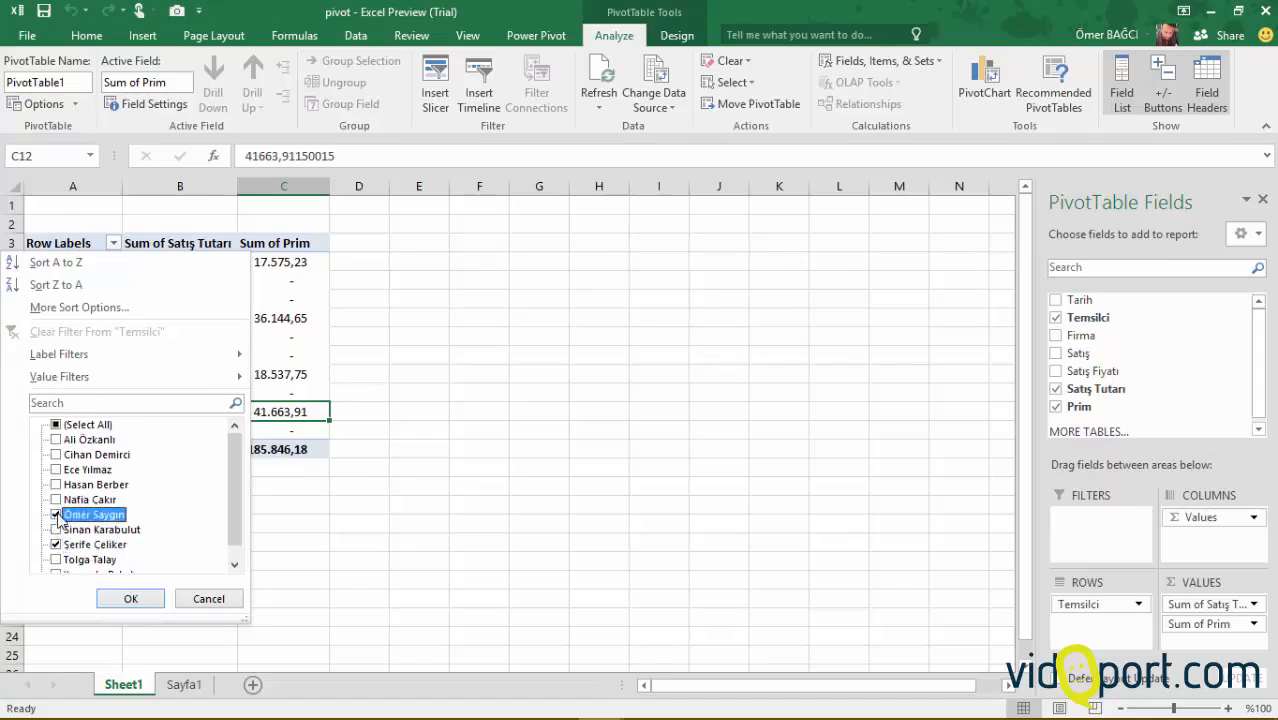
left_click(57, 440)
left_click(130, 598)
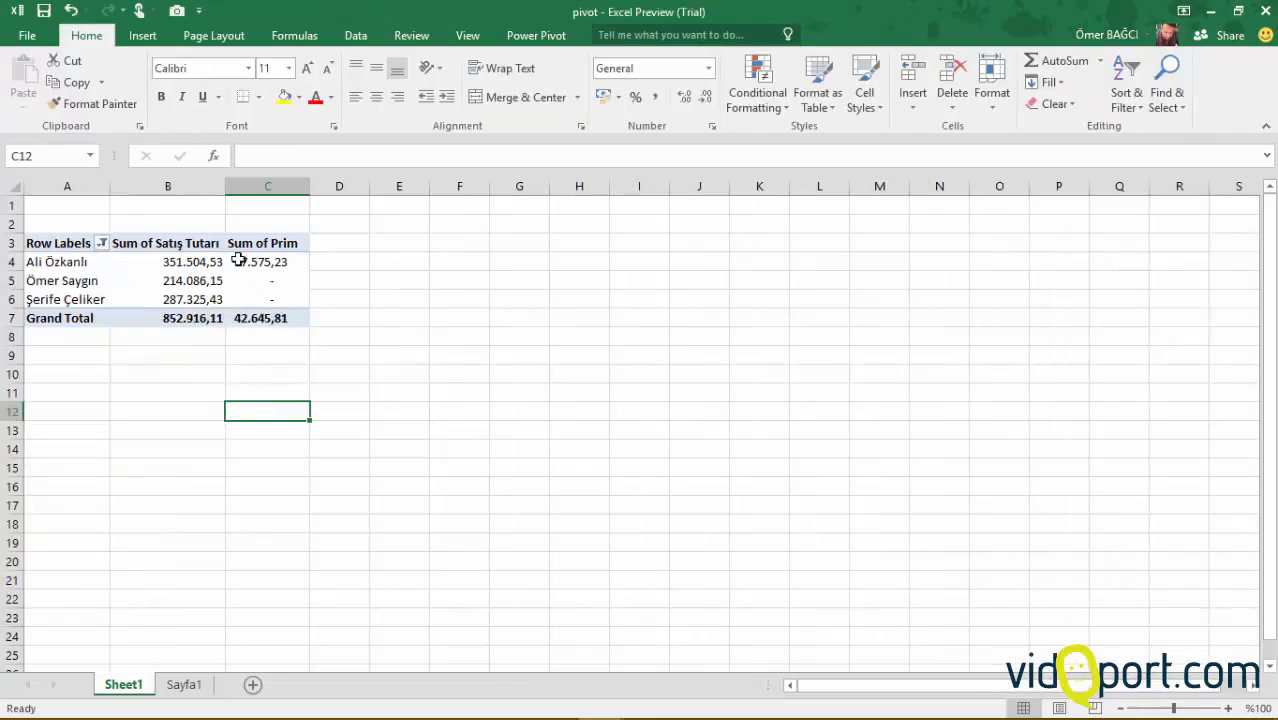
left_click(279, 261)
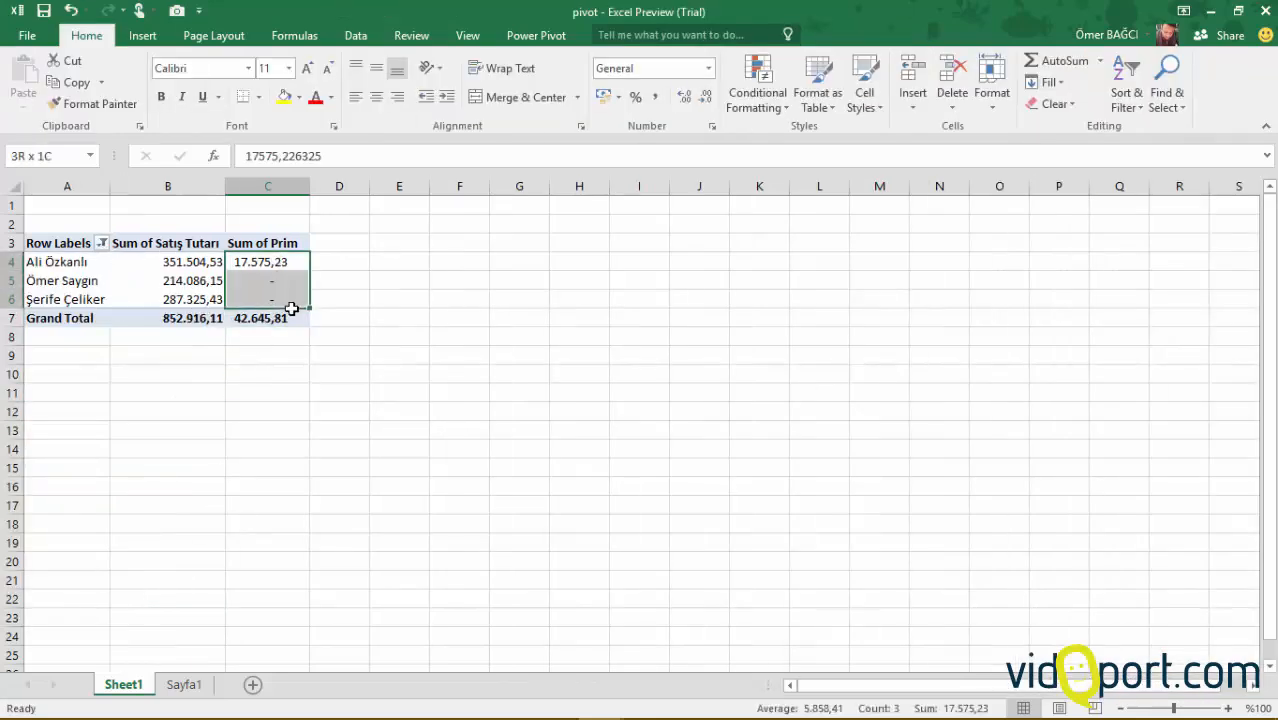
left_click(270, 283)
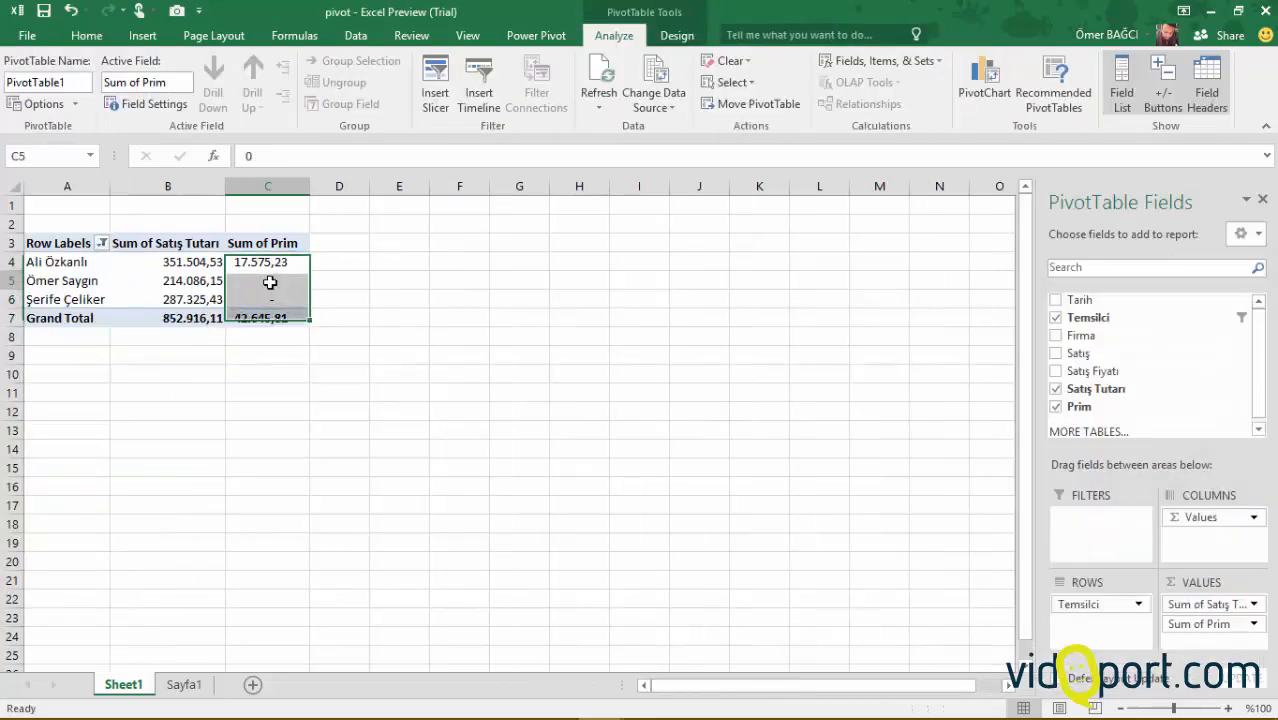
- Clear the filter from Temsilci and select the first representative's bonus value
left_click(102, 243)
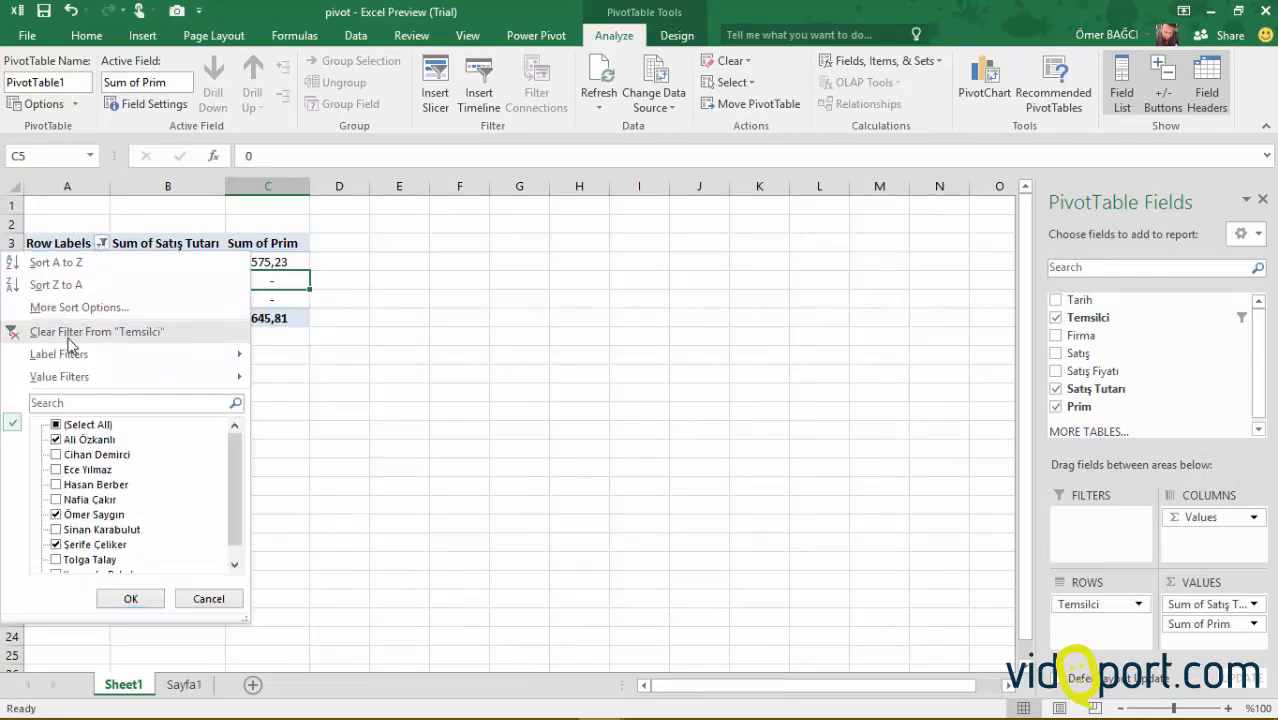
left_click(80, 331)
left_click(279, 260)
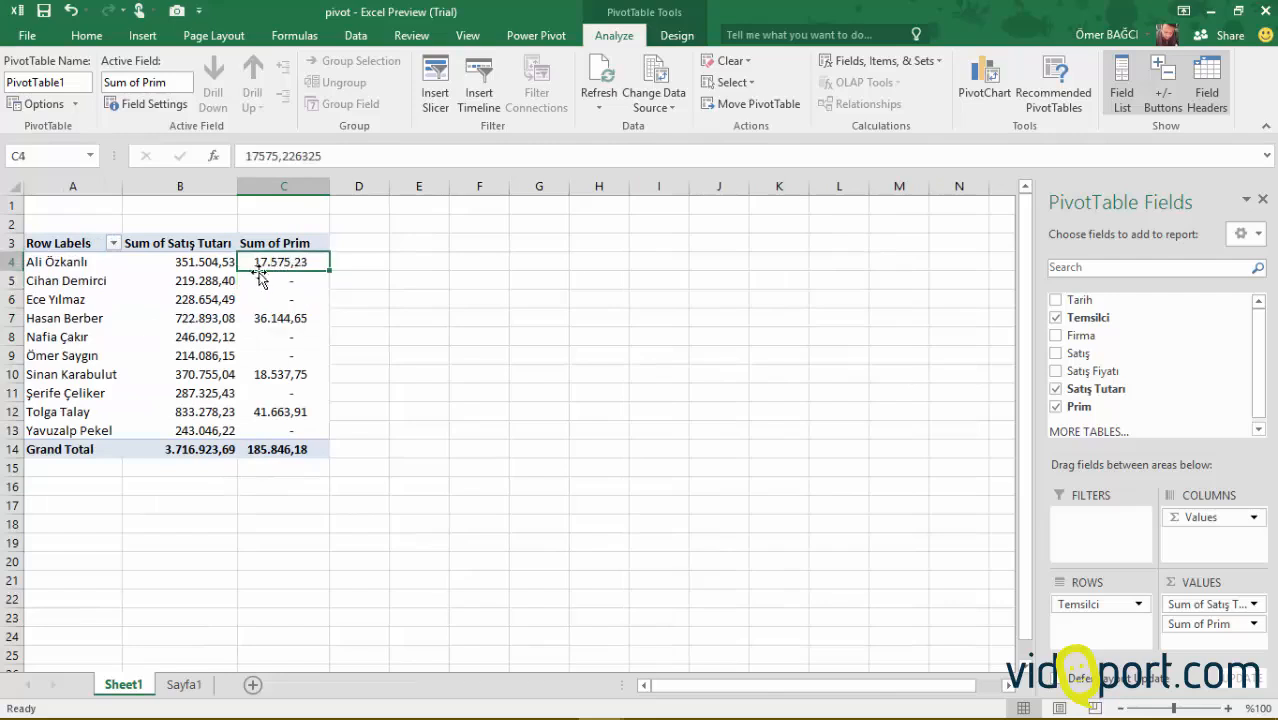
- Rename the two PivotTable value headers as Satış Tutarı and Prim, each with a trailing space to avoid duplicating the field names
left_click(218, 242)
type("Satır")
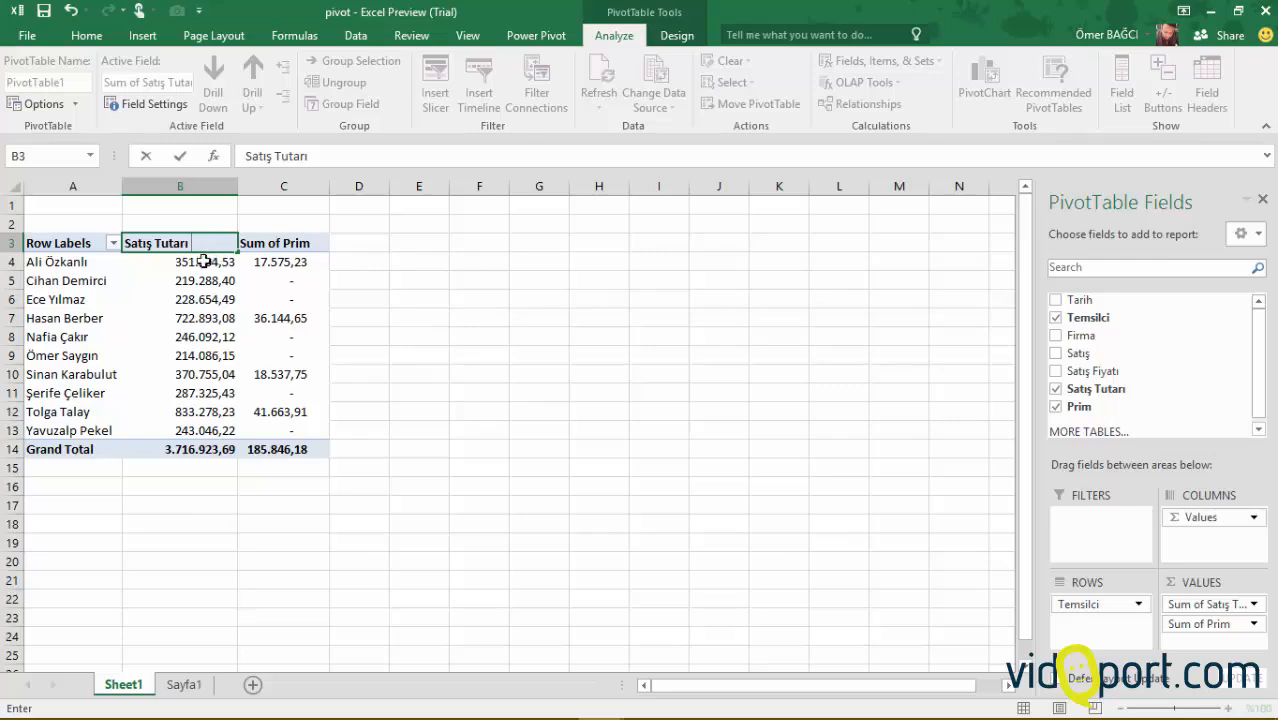
left_click(200, 281)
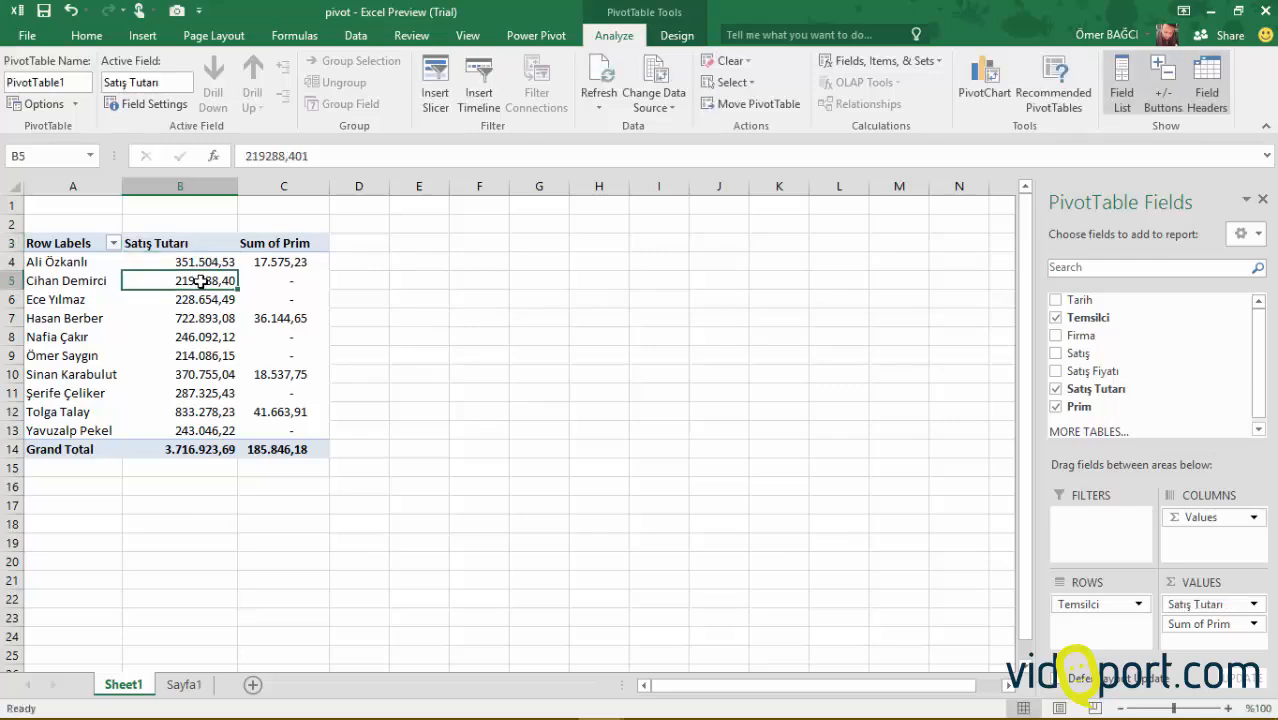
left_click(293, 245)
type("Prim")
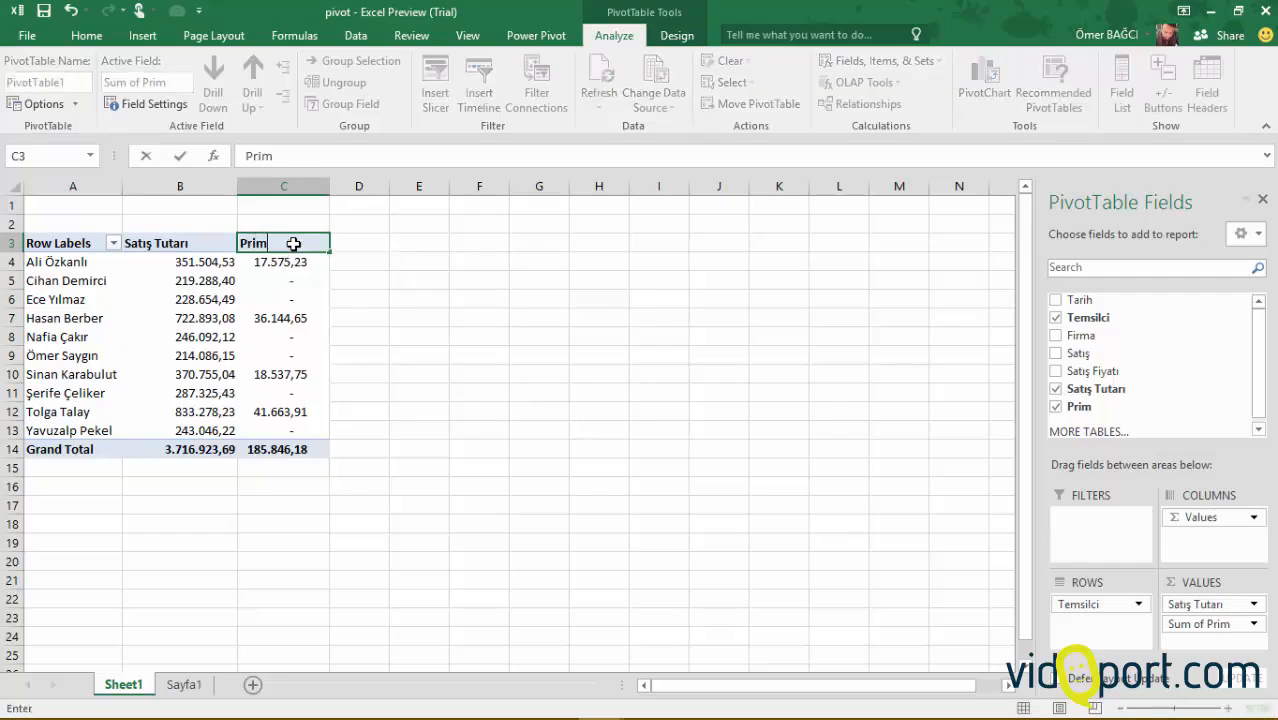
key("Return")
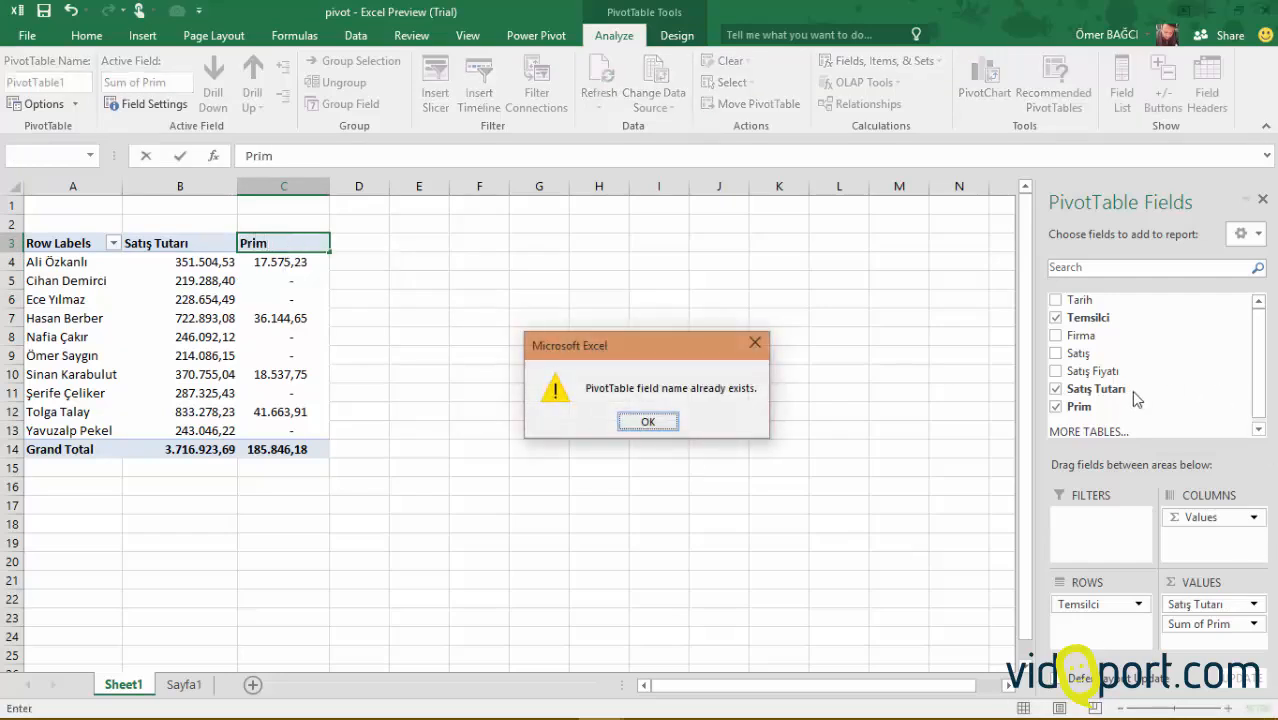
key("Return")
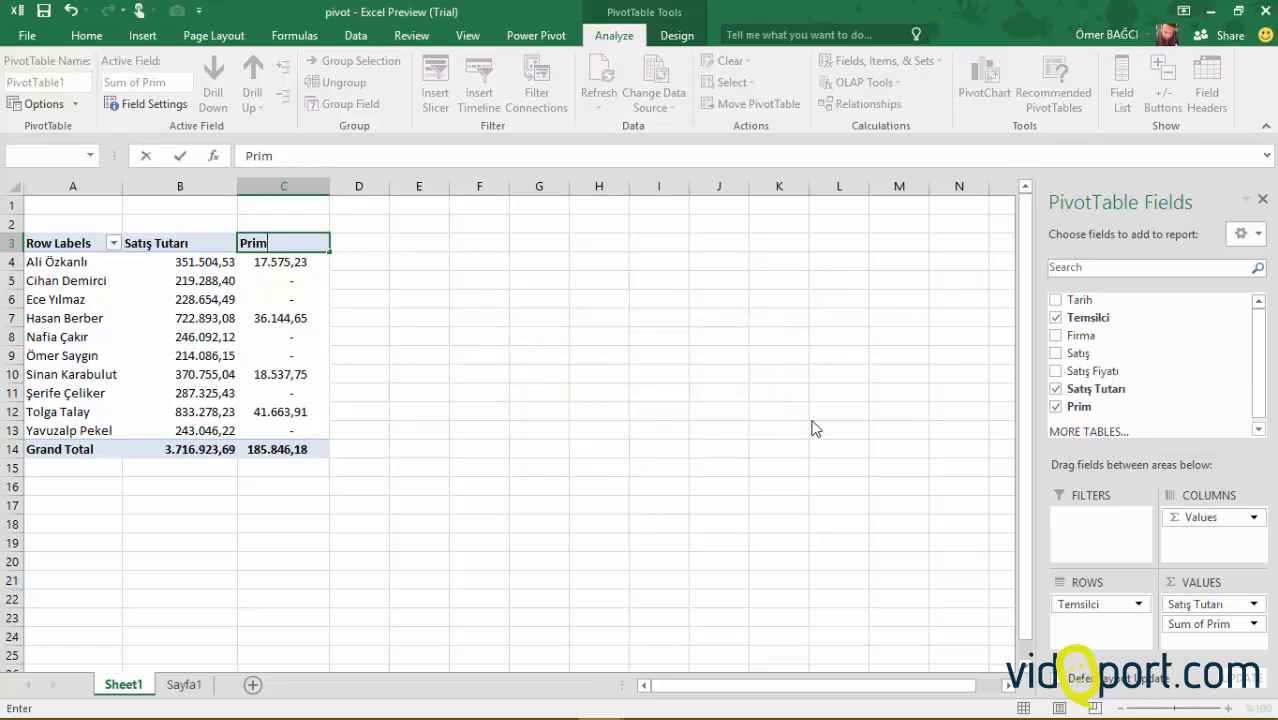
key("Return")
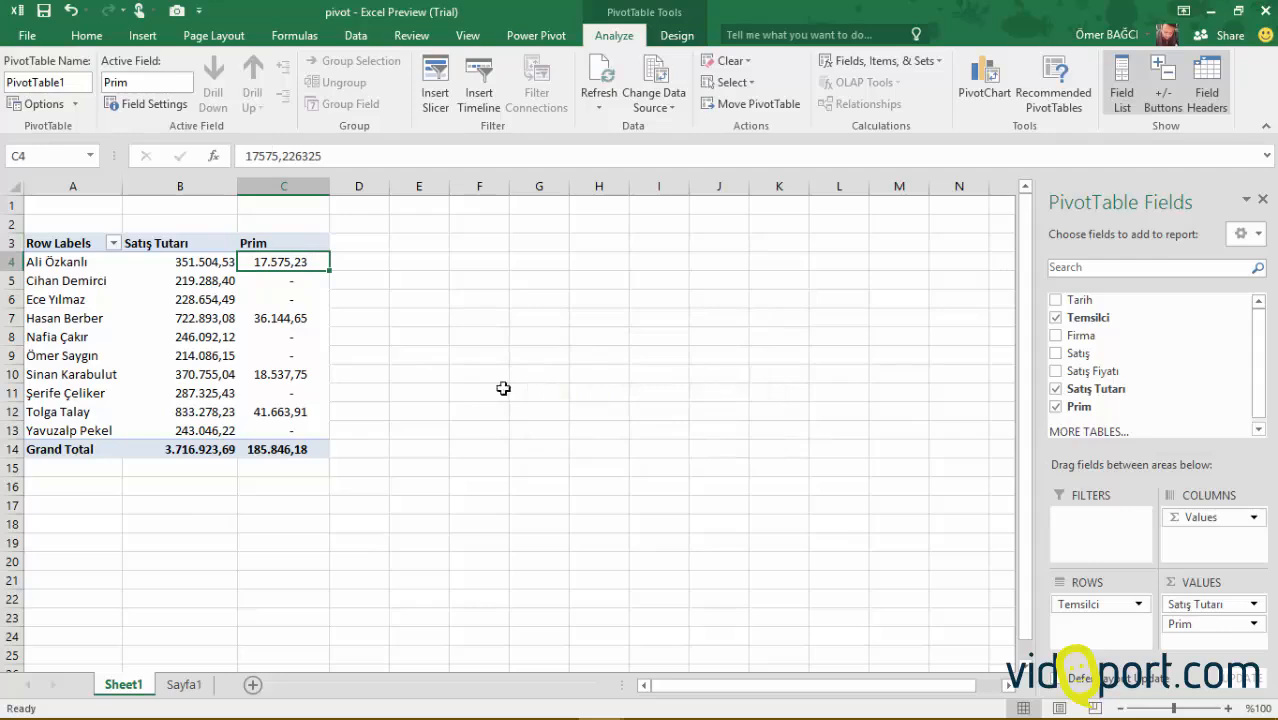
- Rename the Row Labels header as Temsilciler and widen column A slightly
left_click(100, 243)
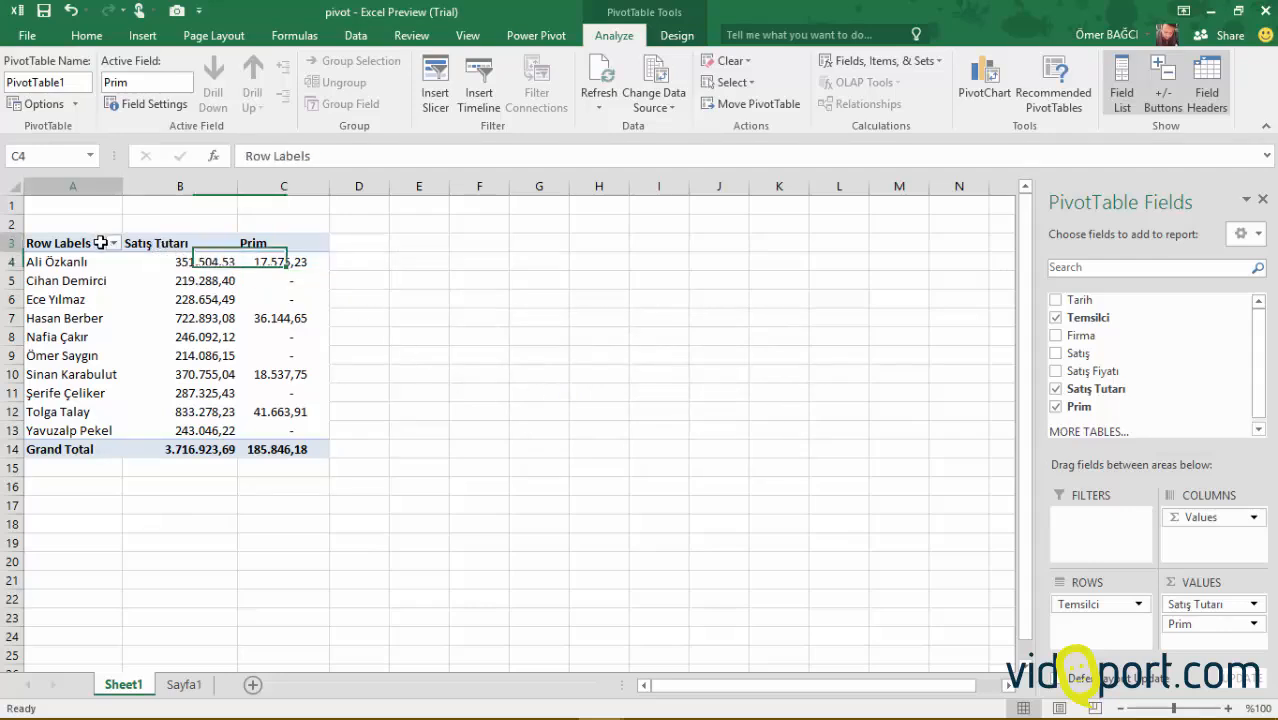
type("Temsilciler")
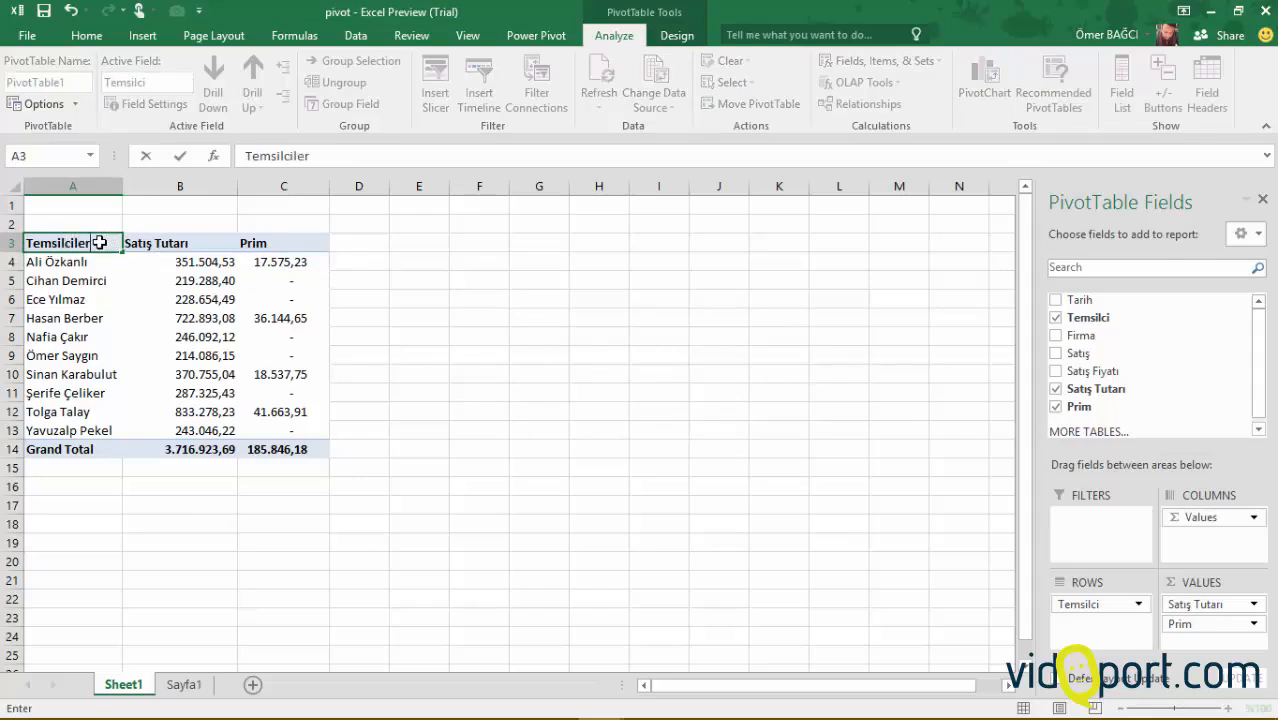
key("Return")
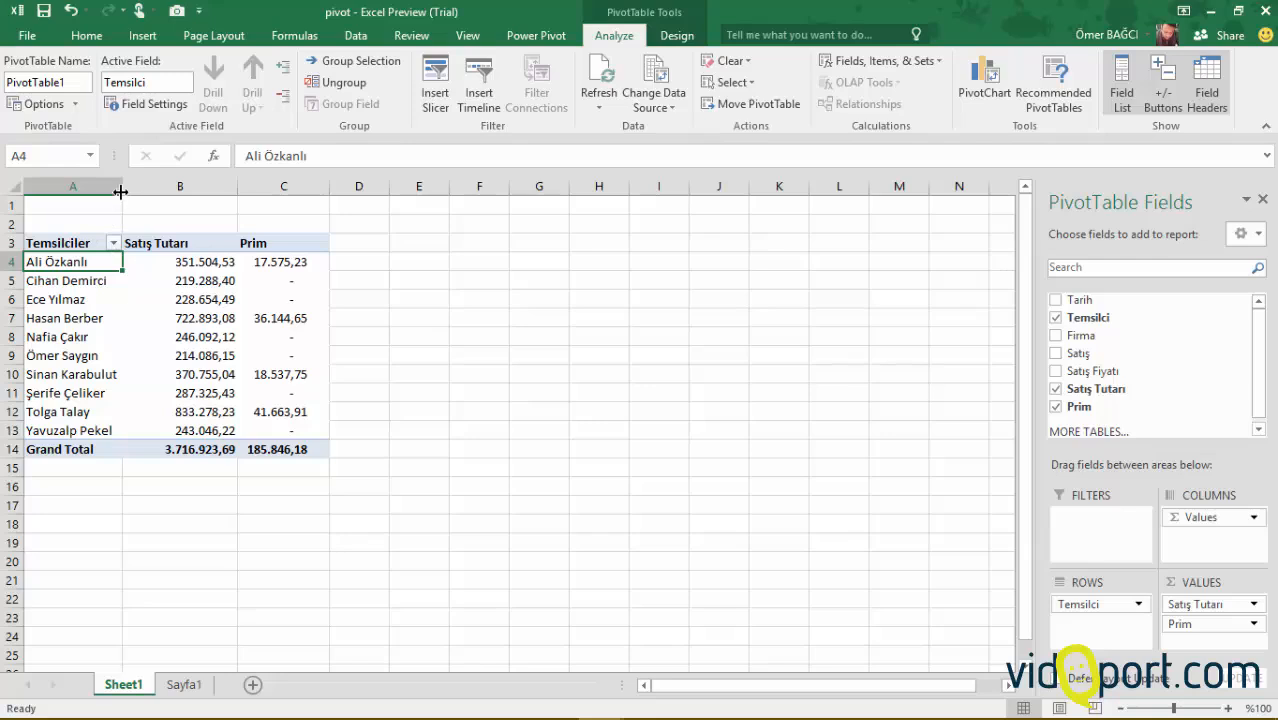
left_click_drag(123, 186, 132, 186)
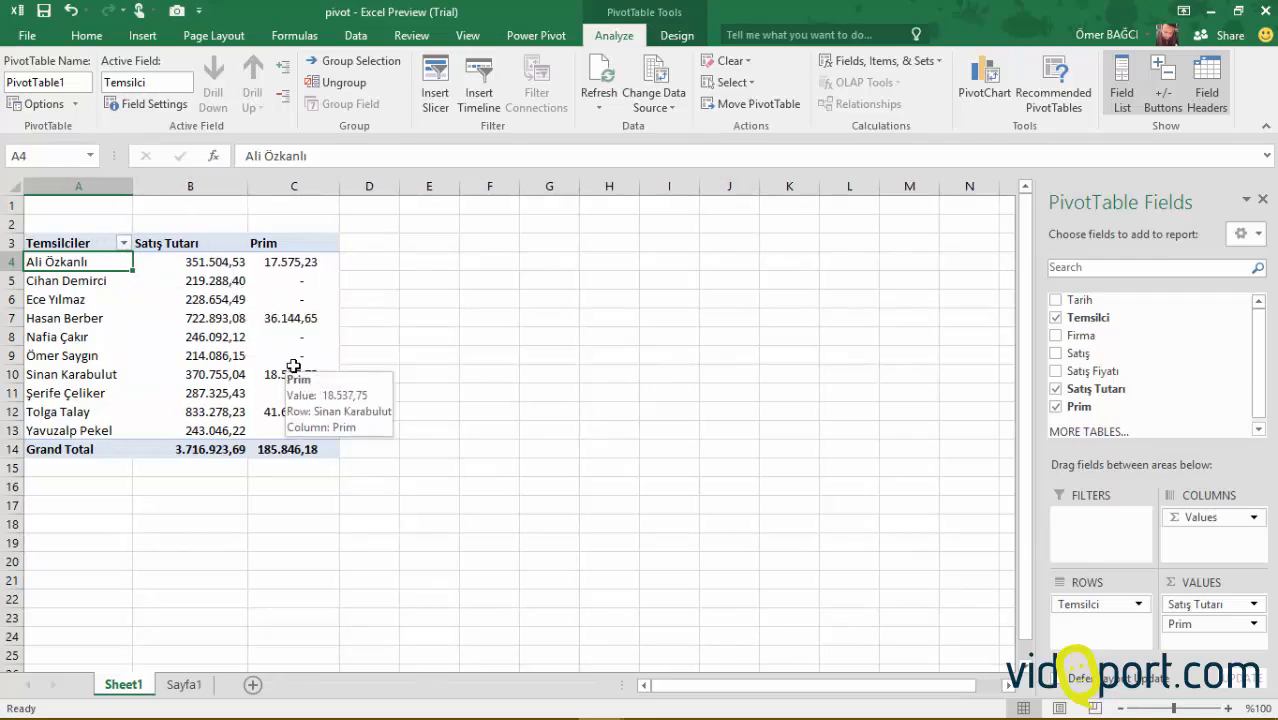
- Replace Temsilci with Firma in the PivotTable rows so sales and bonuses are grouped by company
left_click(292, 318)
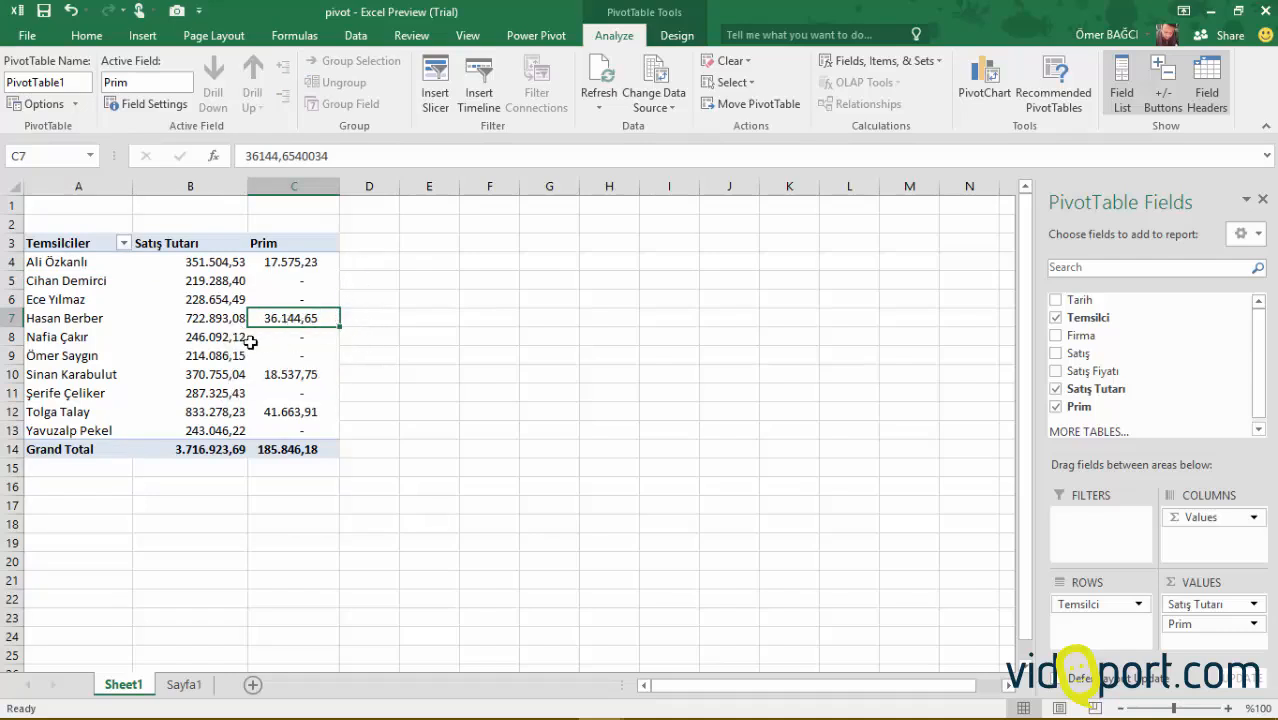
mouse_move(250, 342)
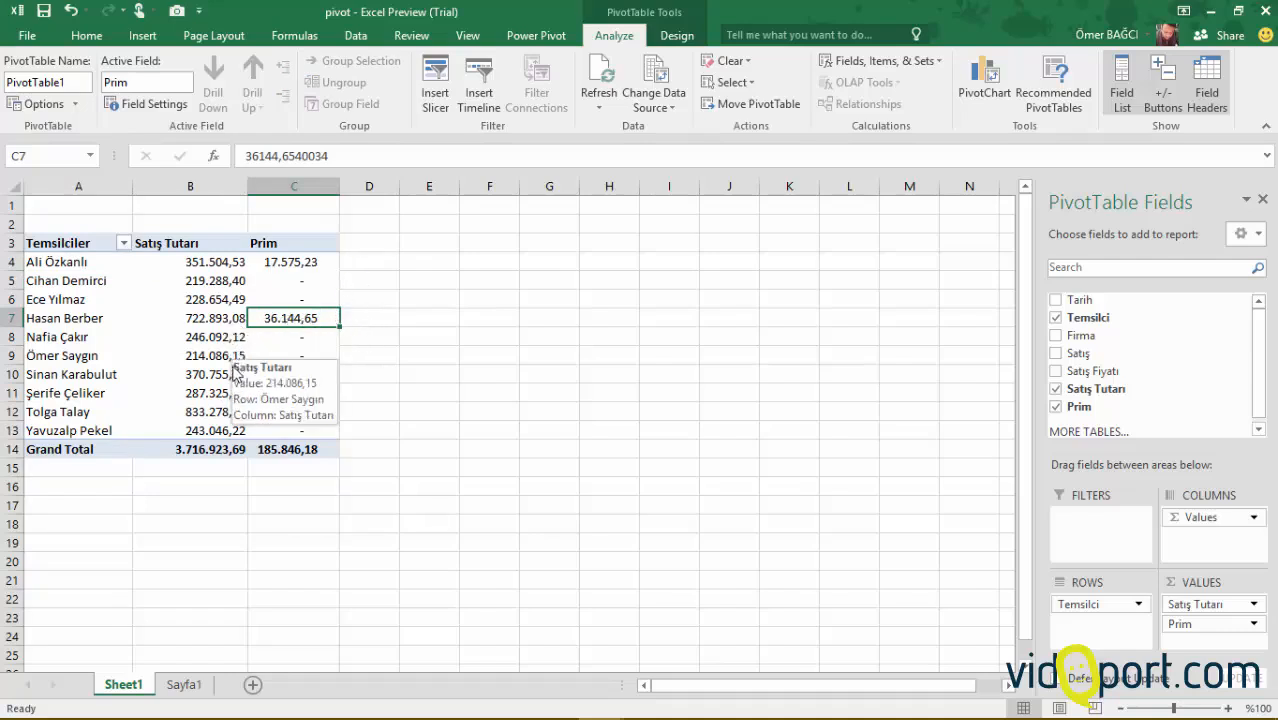
mouse_move(203, 328)
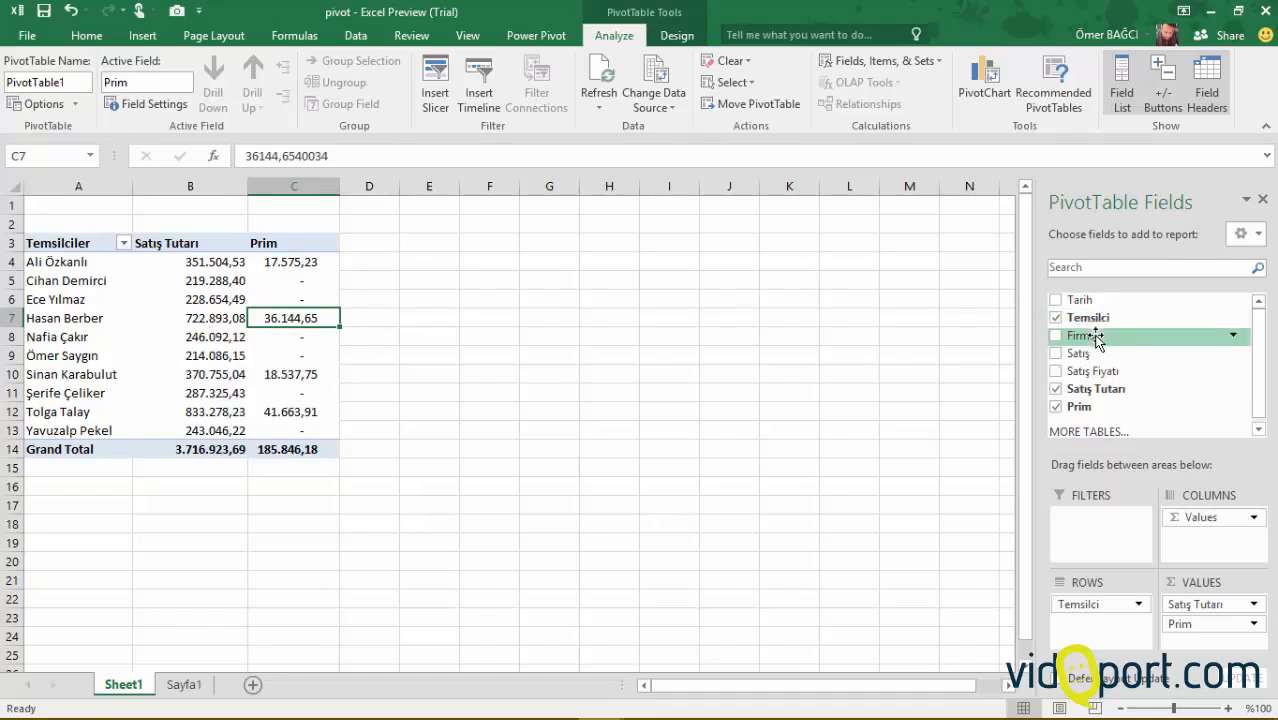
left_click_drag(1082, 336, 1095, 618)
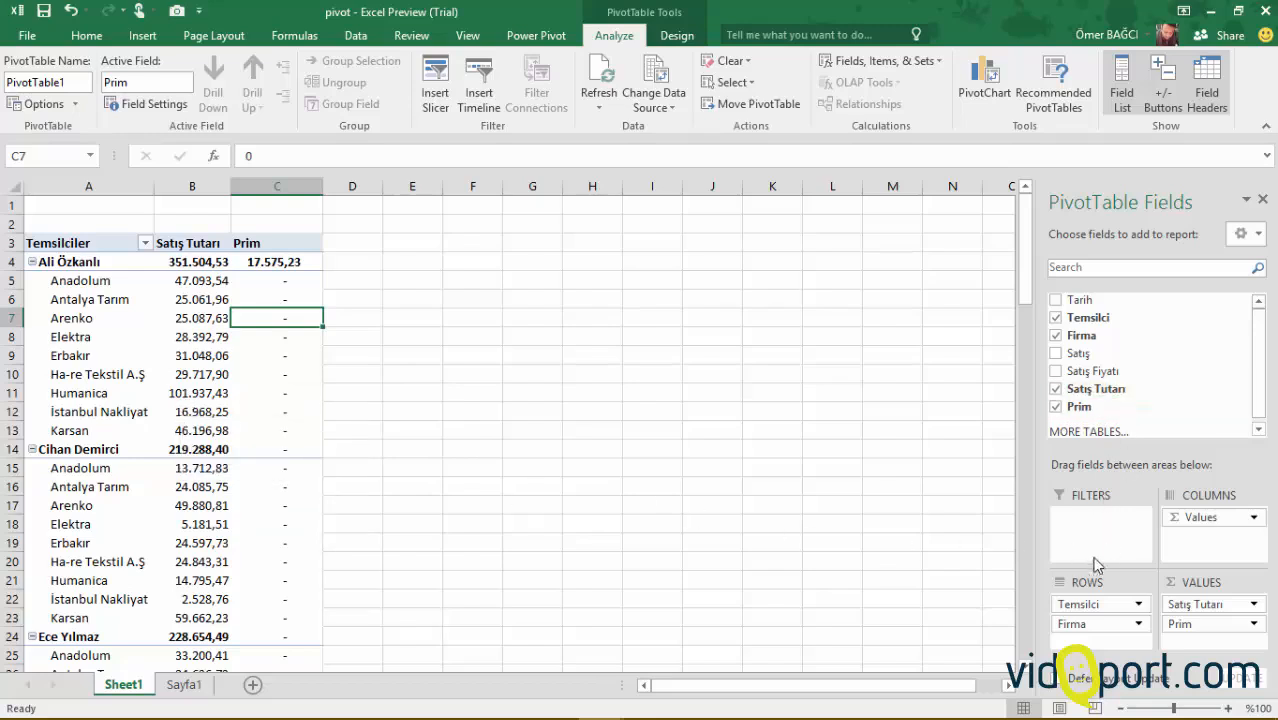
left_click_drag(1080, 604, 933, 556)
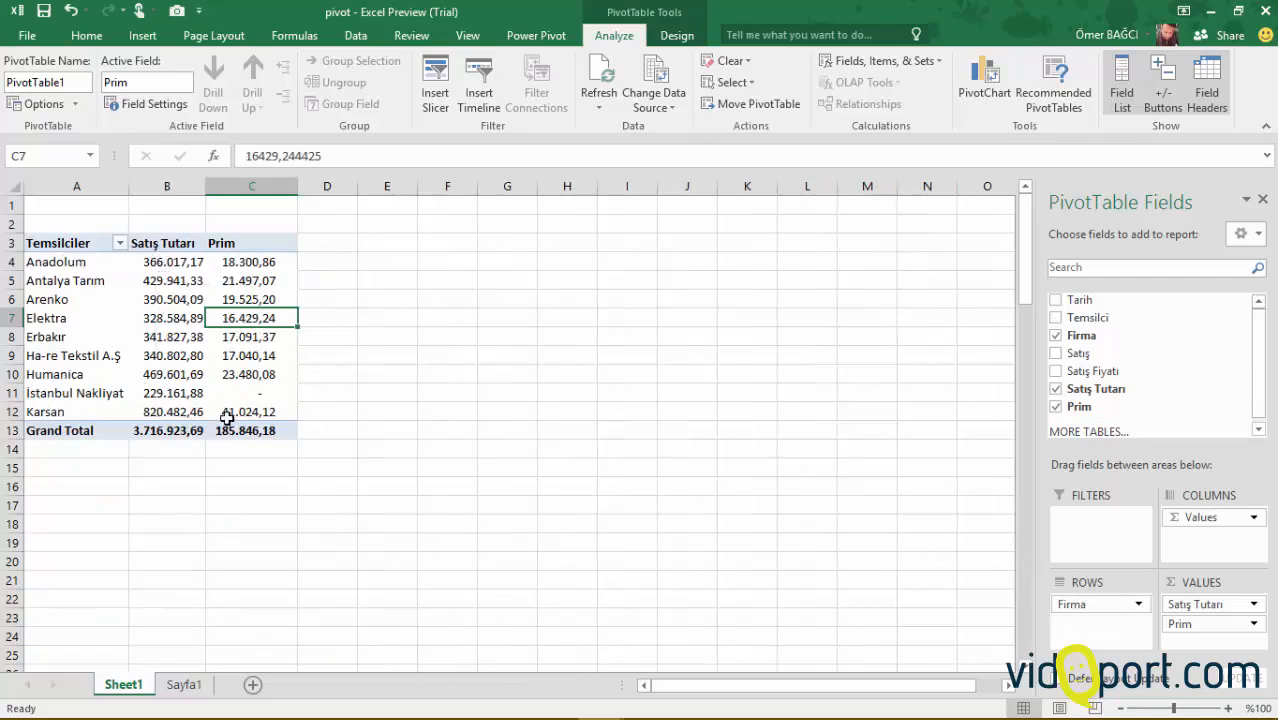
- Review the Prim values calculated for each company in column C of the PivotTable
left_click_drag(246, 410, 266, 267)
left_click(265, 268)
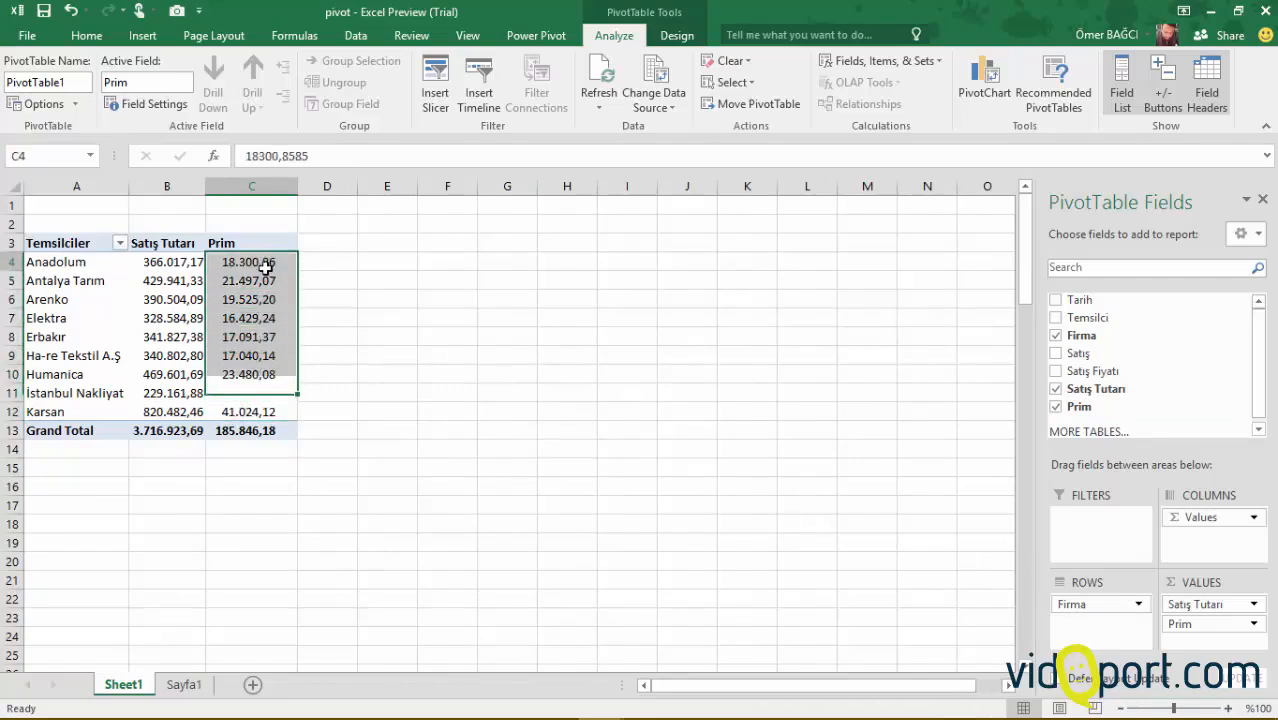
left_click(257, 302)
left_click(261, 310)
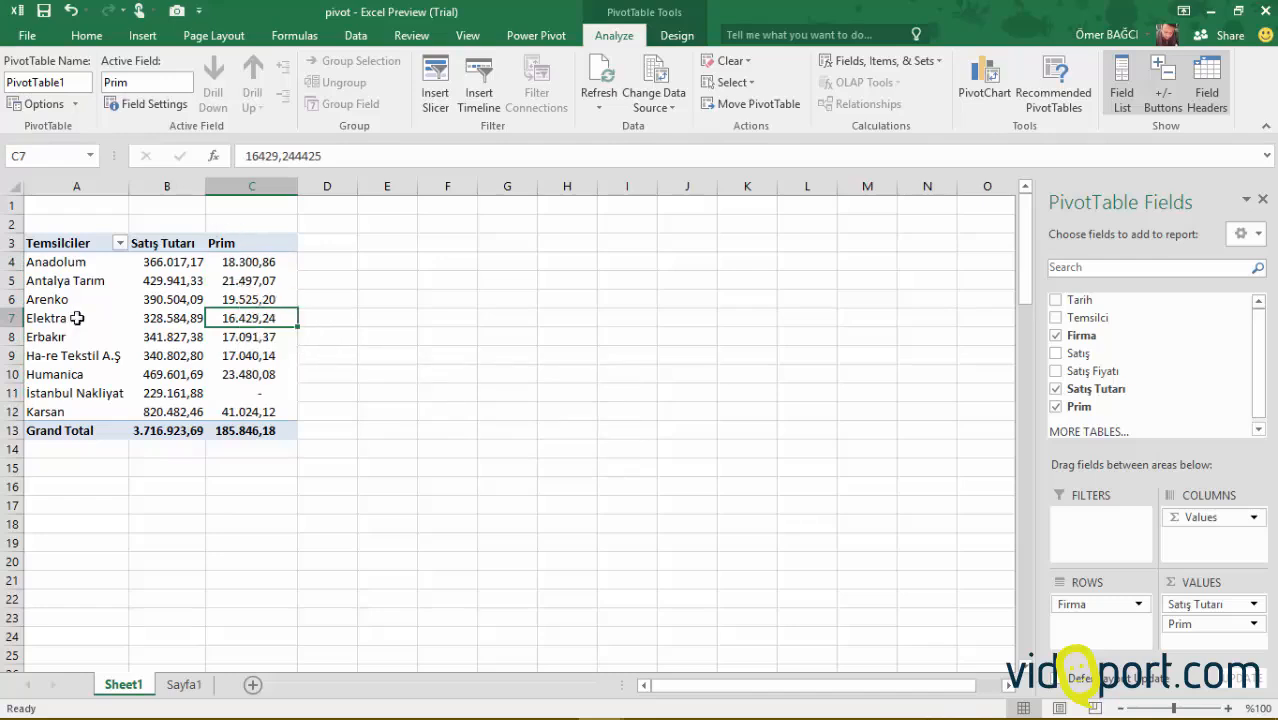
mouse_move(231, 277)
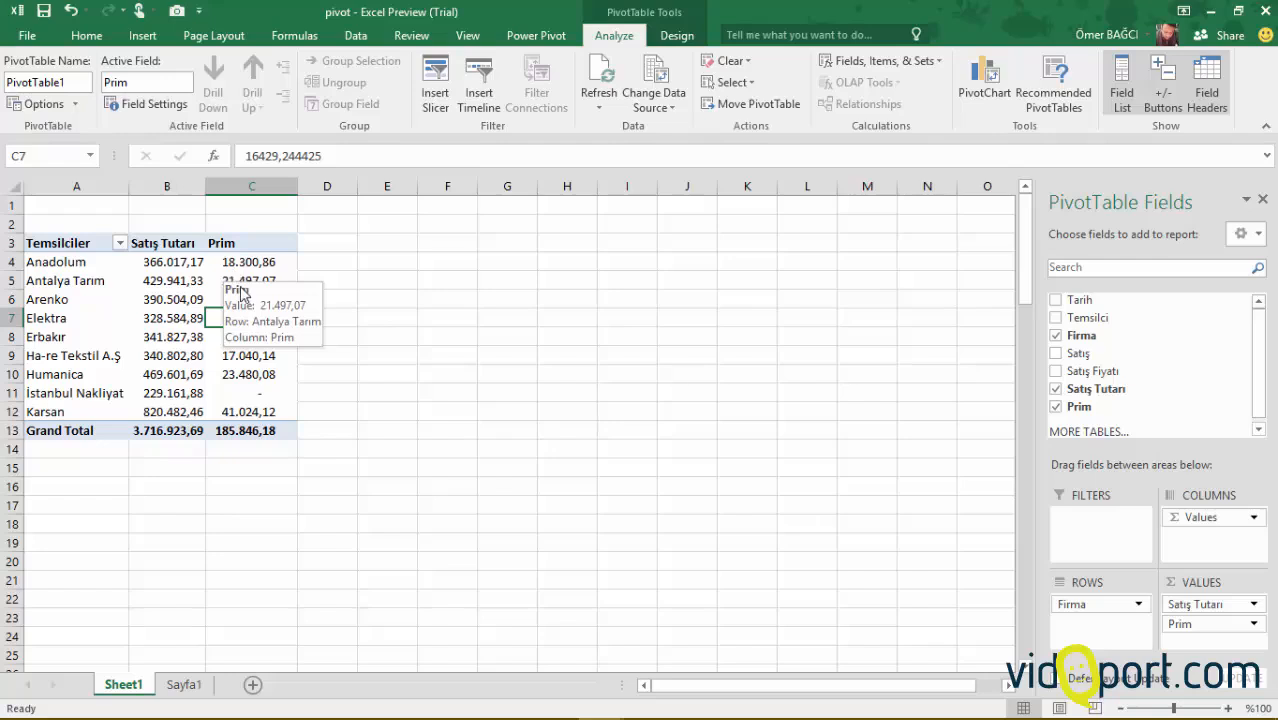
- Modify the Prim calculated field so its IF formula multiplies Satış Tutarı by 10%
left_click(244, 264)
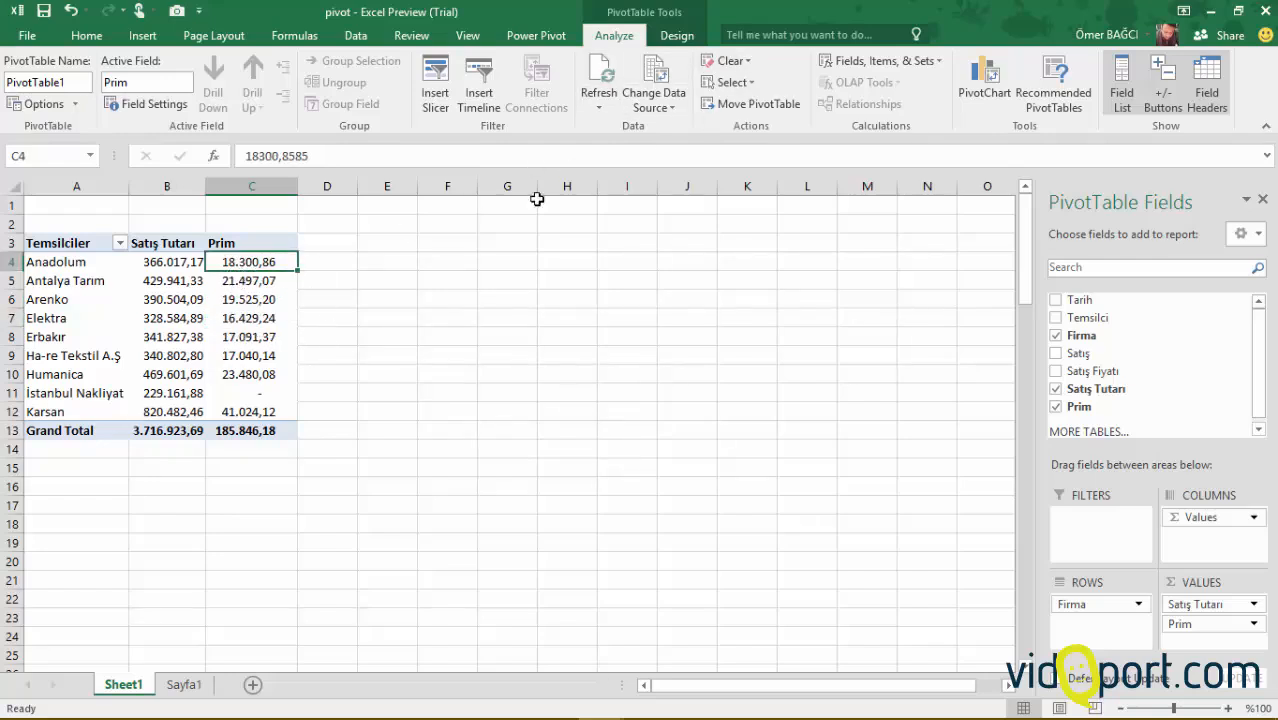
left_click(938, 64)
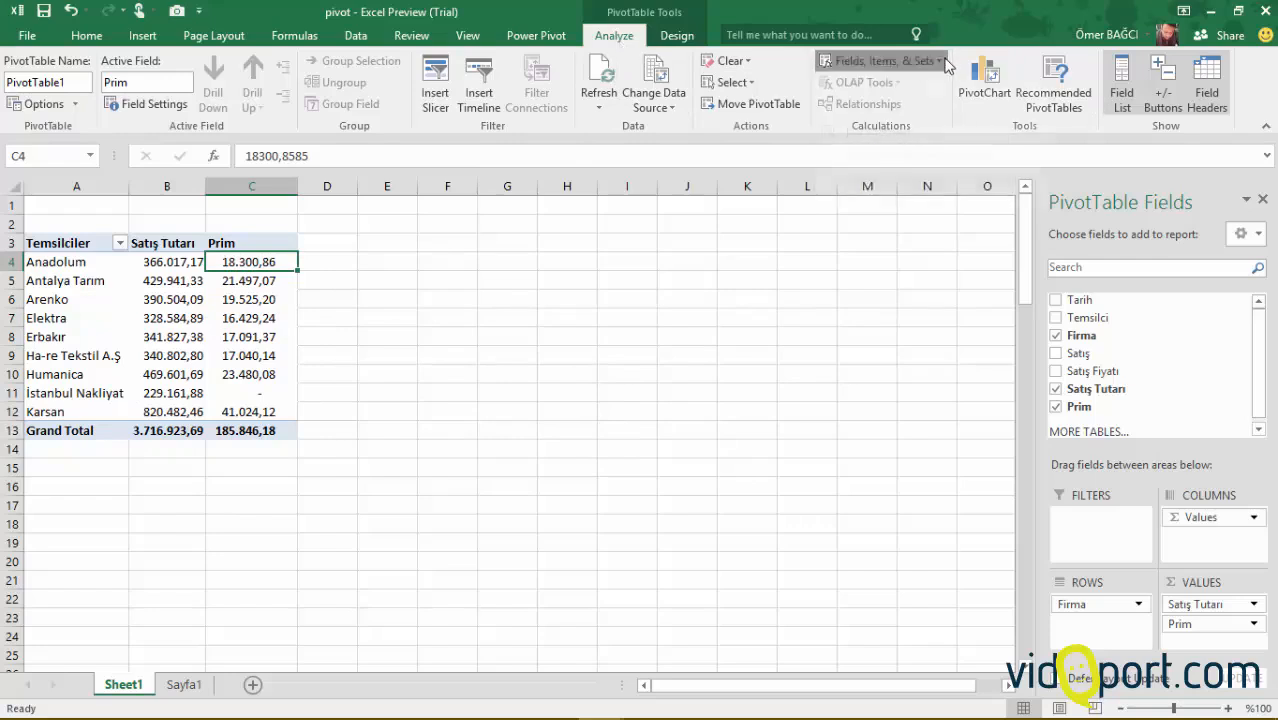
left_click(923, 88)
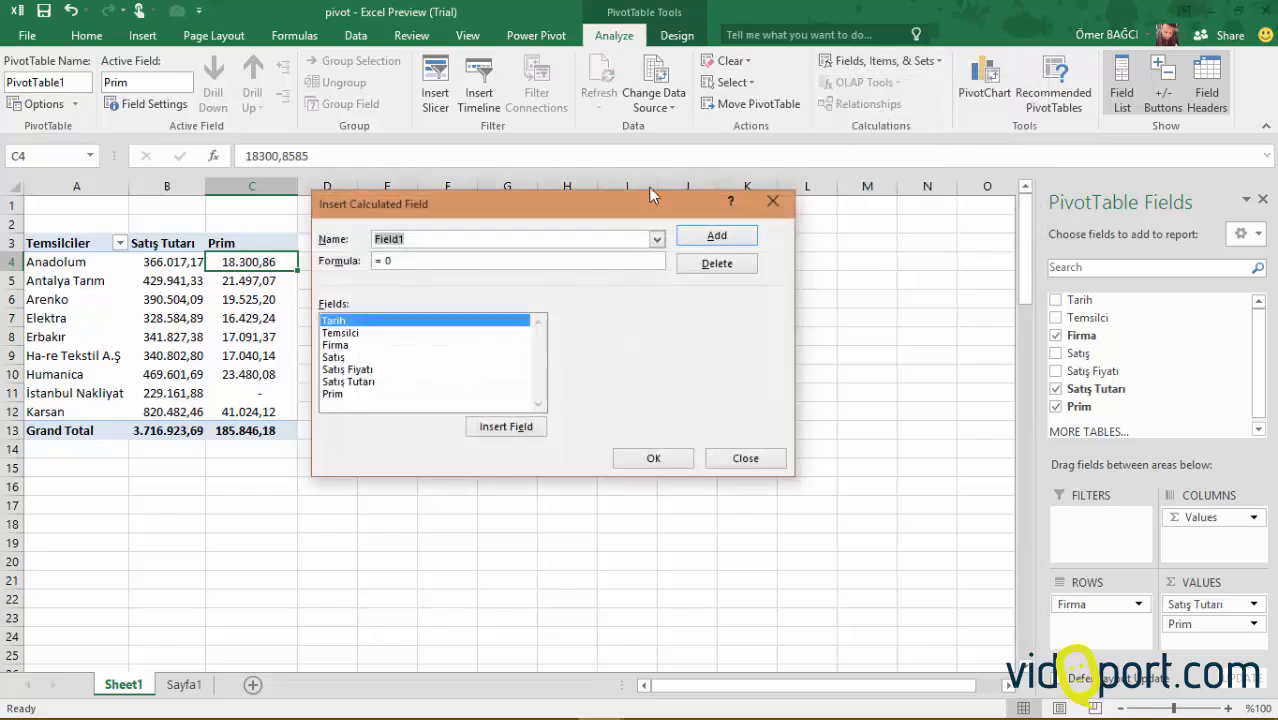
left_click(657, 240)
left_click(421, 257)
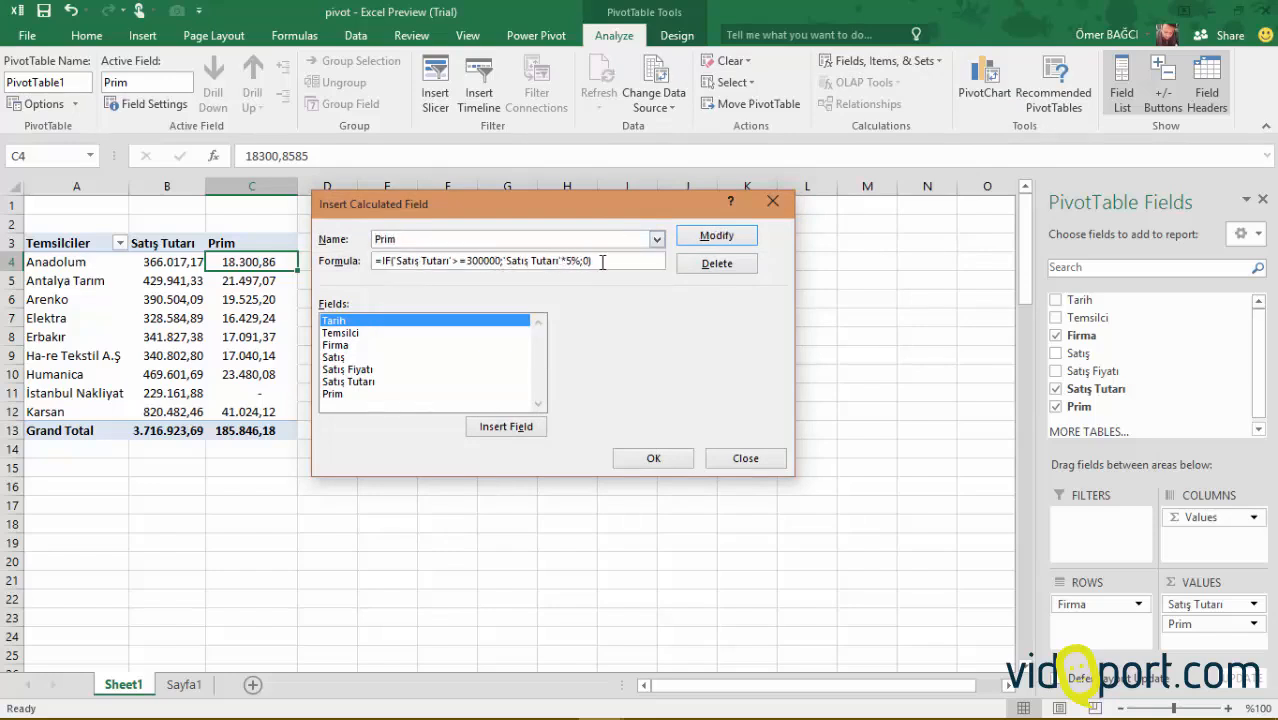
type("10")
left_click(670, 466)
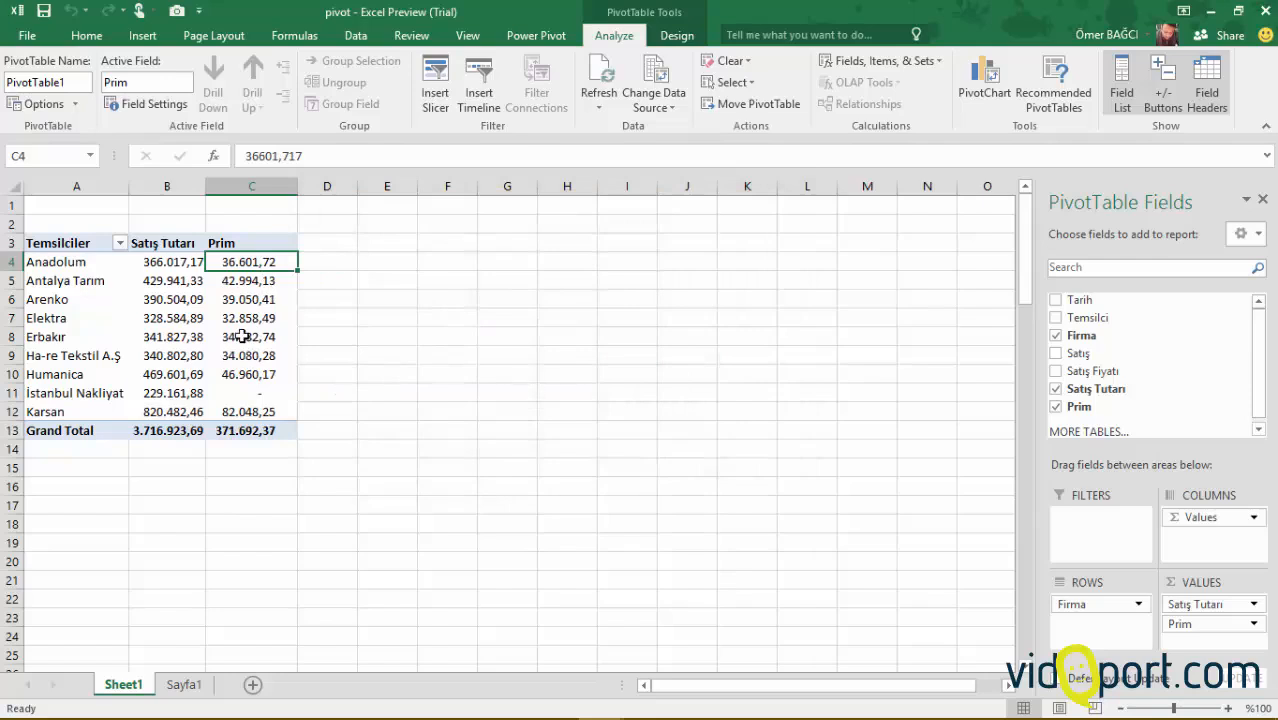
mouse_move(231, 352)
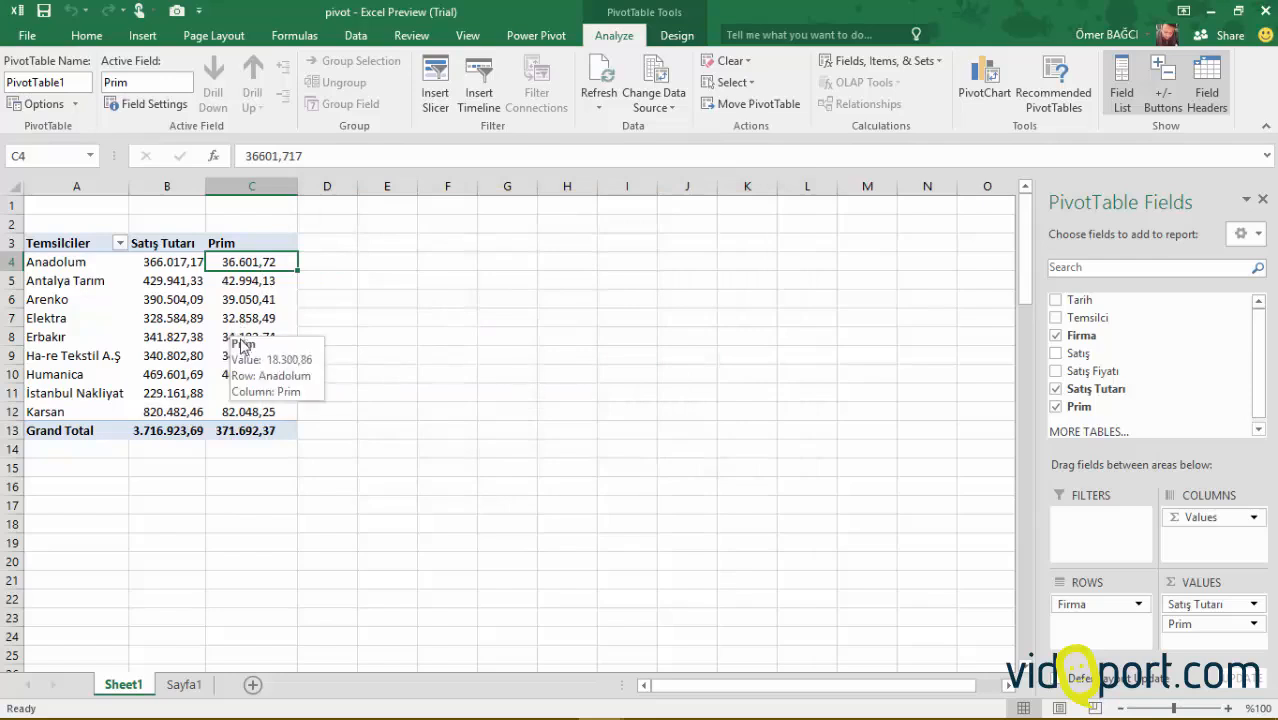
- Examine the Satış quantities in D2:D11 on the Sayfa1 source sheet
left_click(184, 685)
left_click_drag(585, 276, 571, 487)
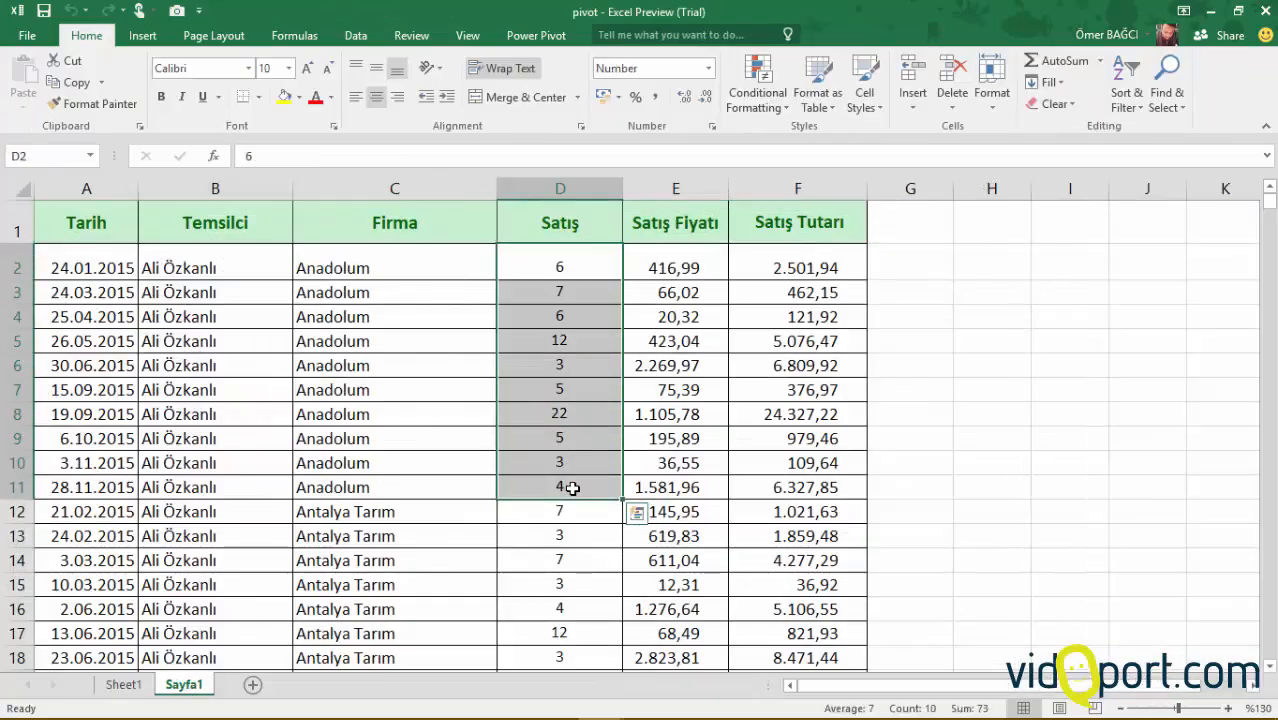
left_click(556, 405)
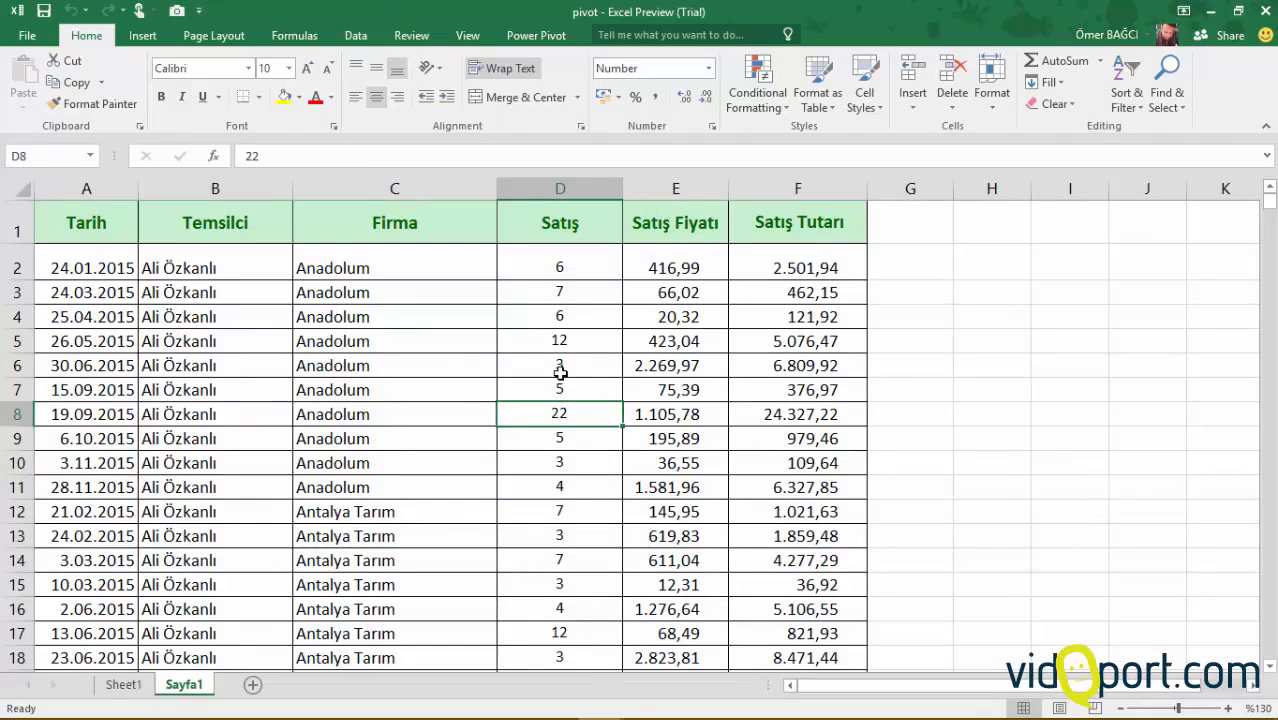
- Create a PivotTable on a new worksheet from the Sayfa1 source range A1:F1338
left_click(561, 373)
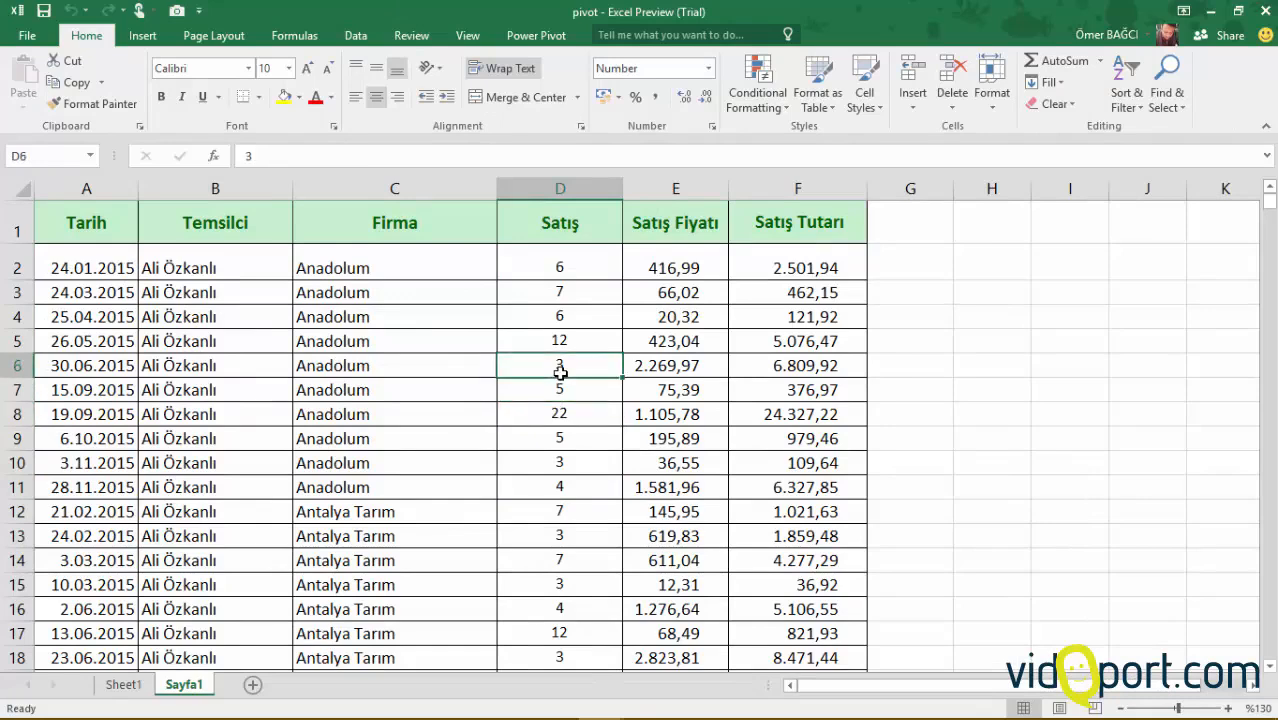
left_click(142, 36)
left_click(31, 80)
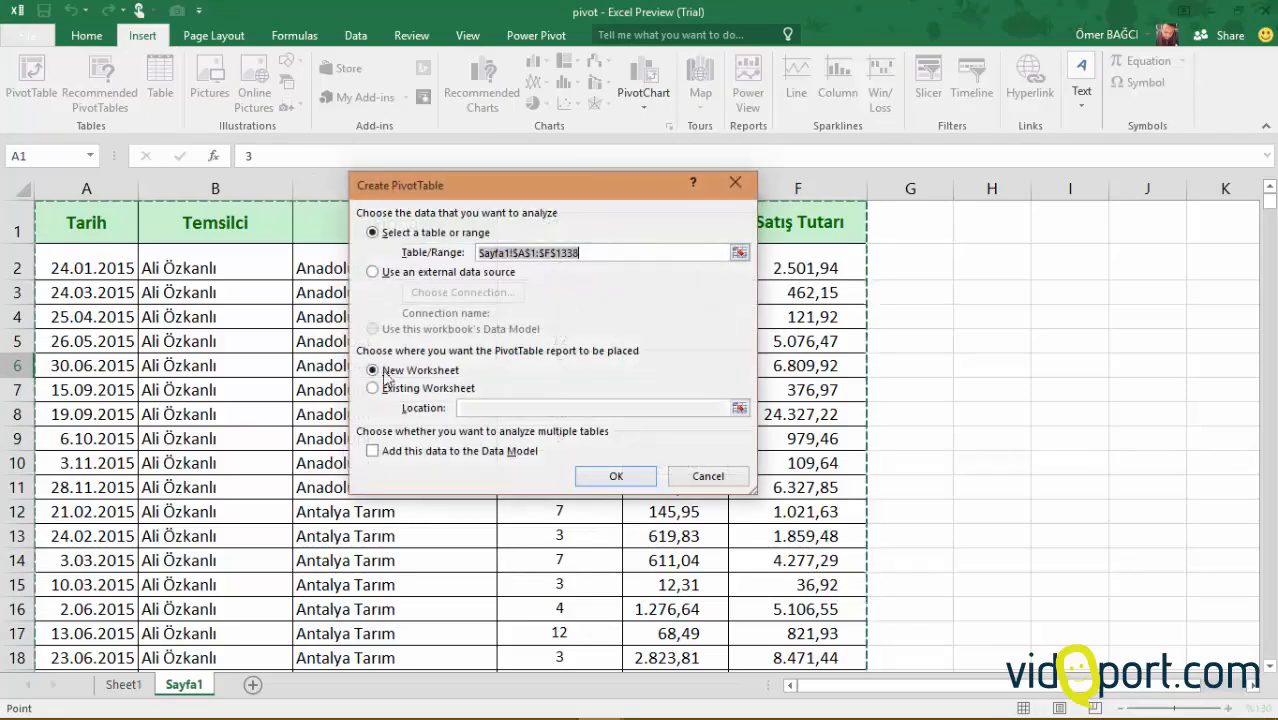
left_click(597, 480)
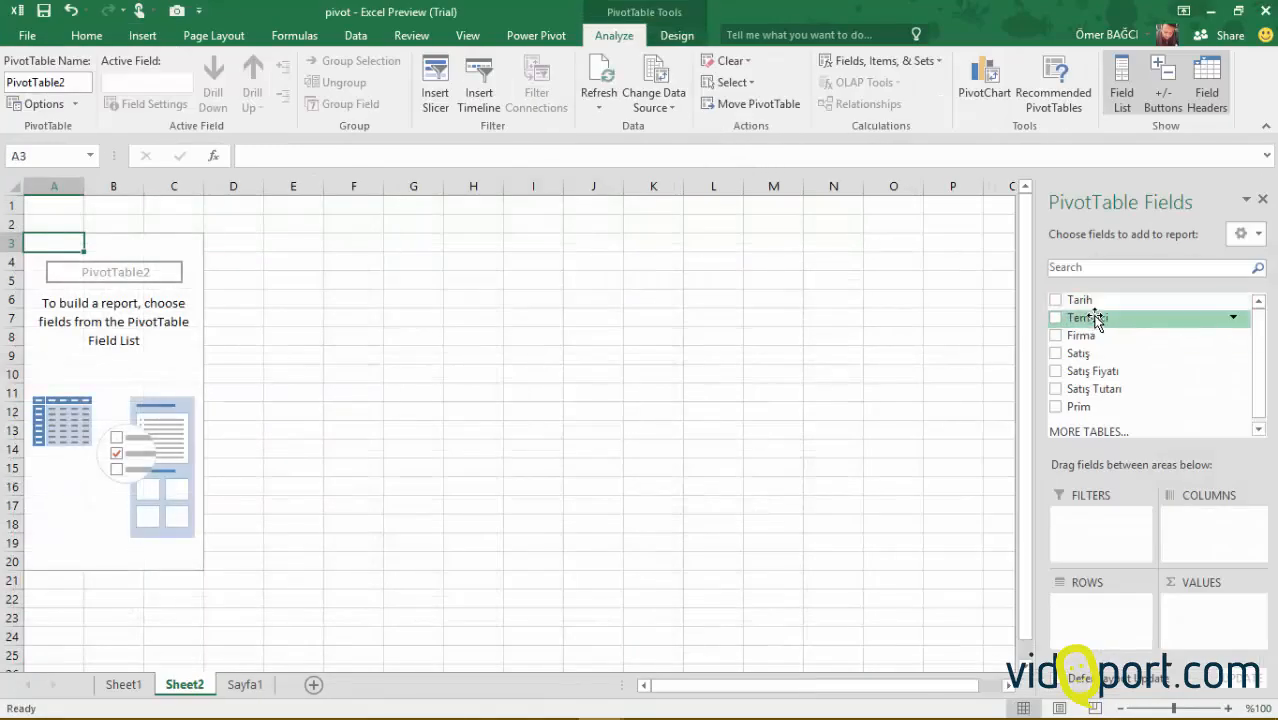
- Group the new PivotTable's rows by Temsilci and add Satış and Satış Tutarı as summed values
left_click_drag(1097, 320, 1100, 612)
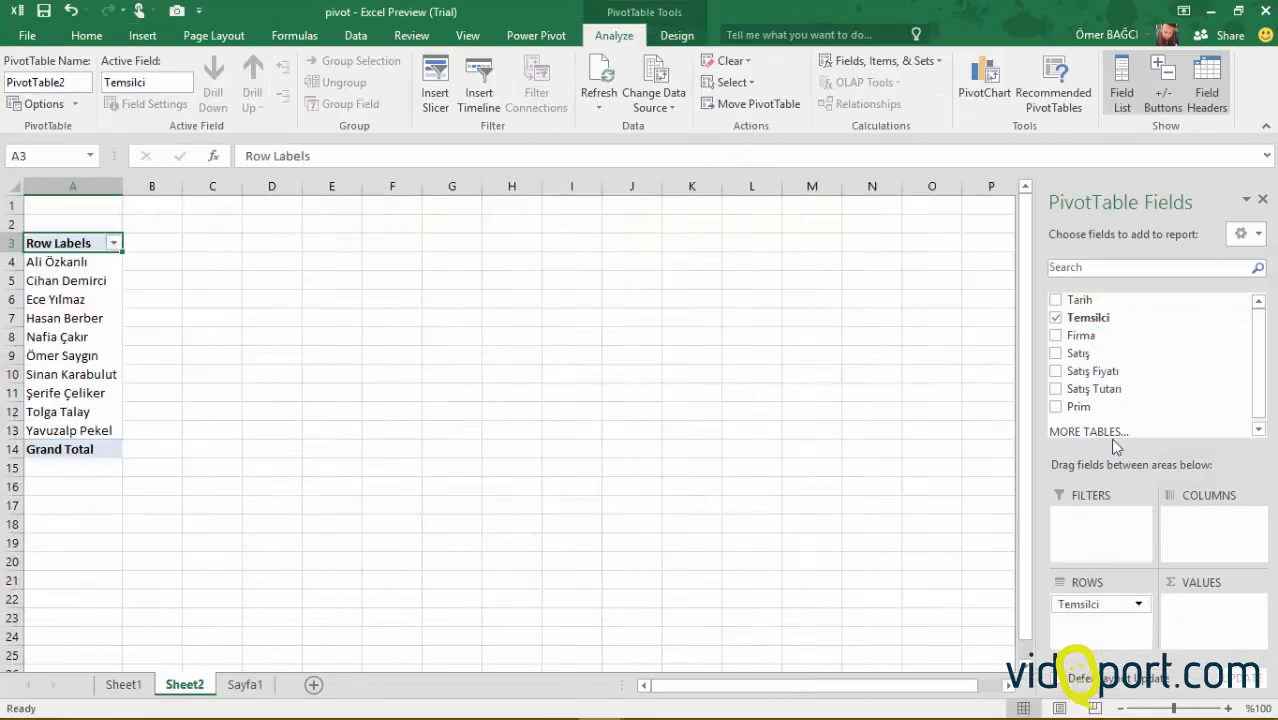
left_click_drag(1107, 355, 1196, 606)
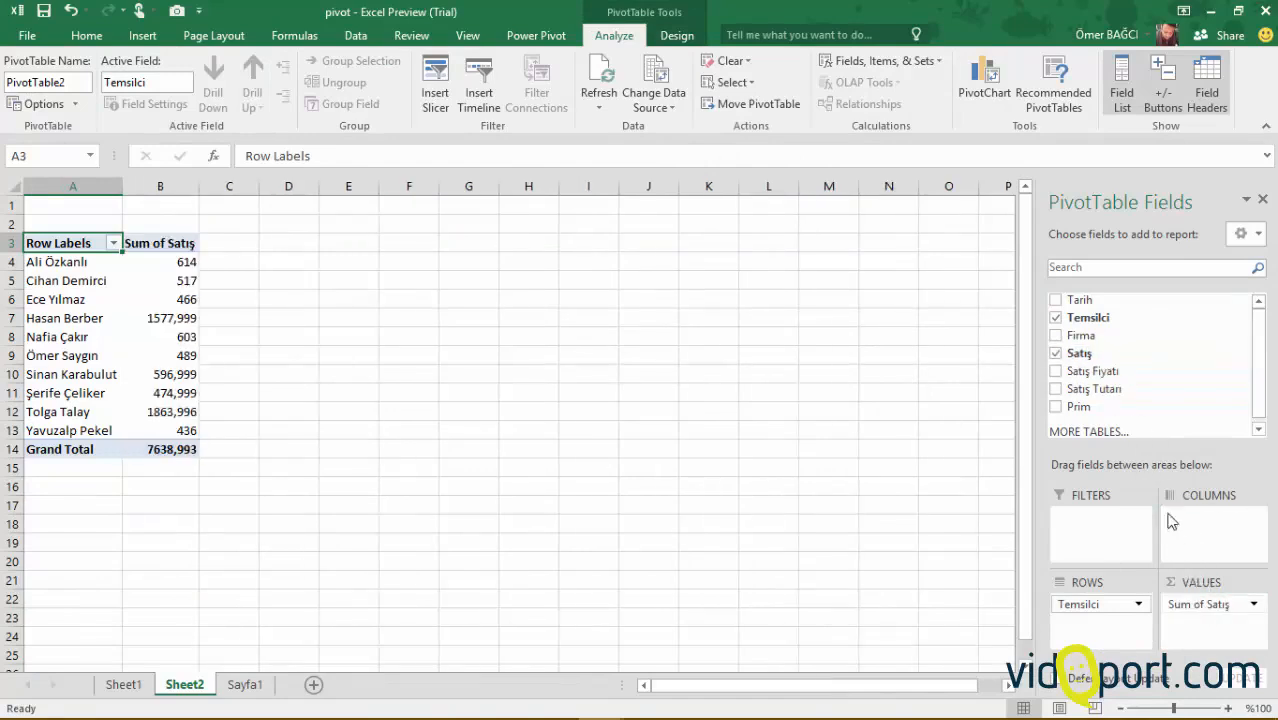
left_click_drag(1113, 391, 1197, 637)
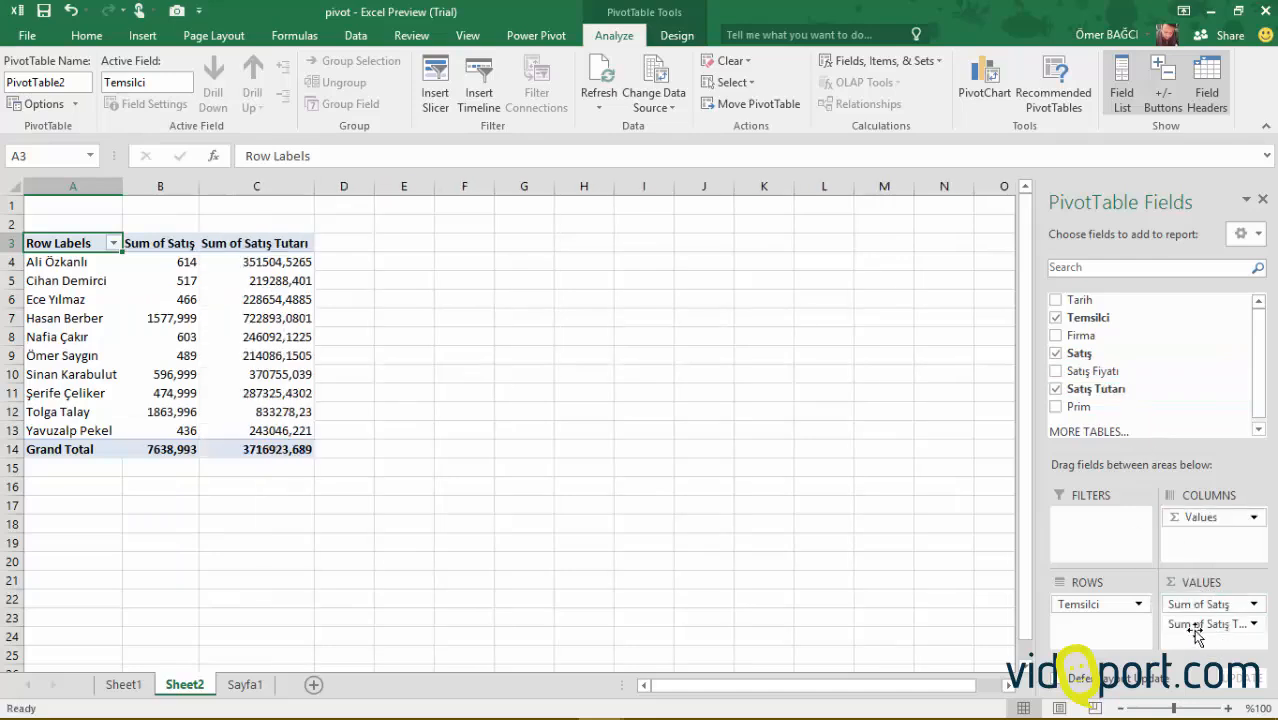
- Format the Sum of Satış values as Number with two decimal places and the 1000 separator
right_click(175, 286)
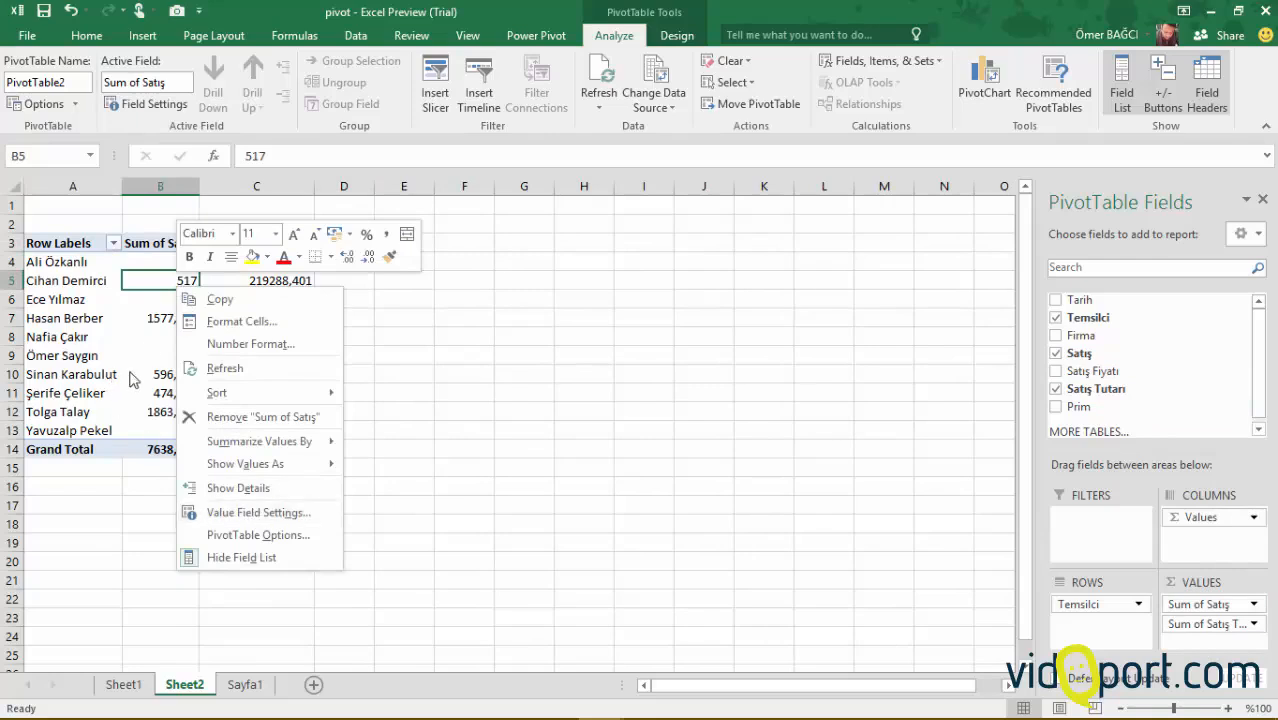
key("Escape")
left_click_drag(180, 317, 183, 430)
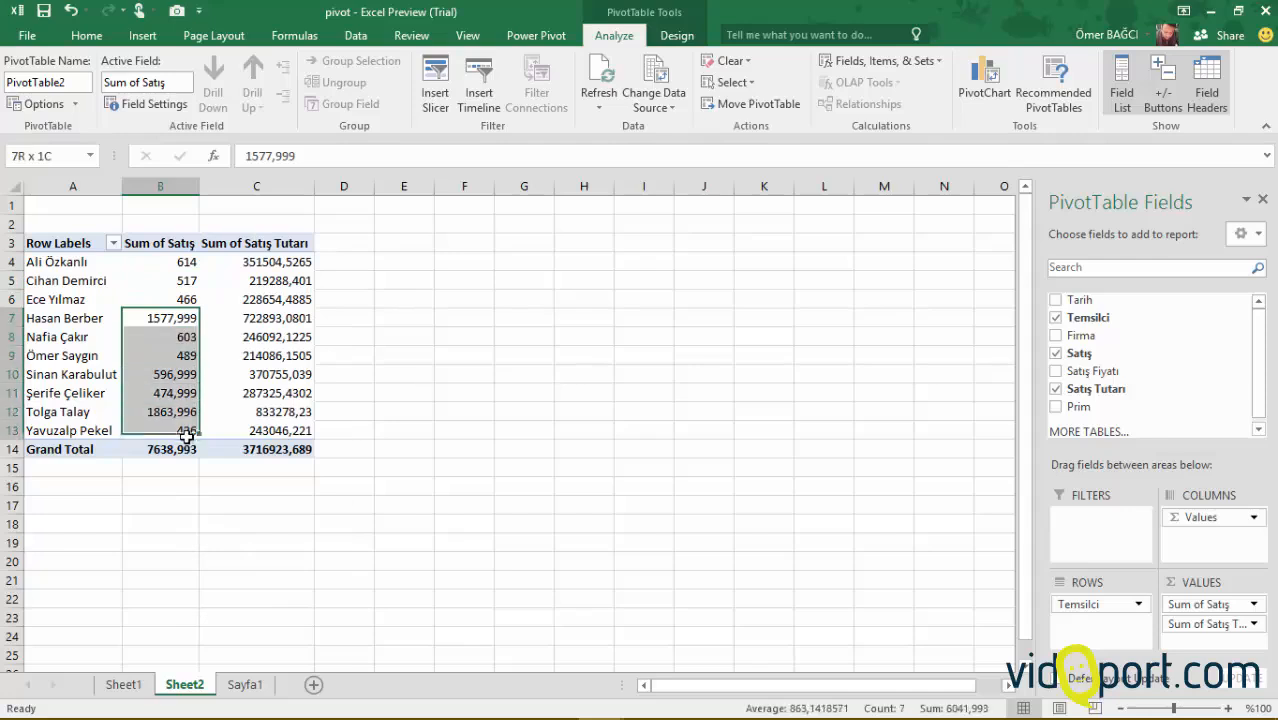
left_click(177, 392)
right_click(177, 392)
left_click(225, 422)
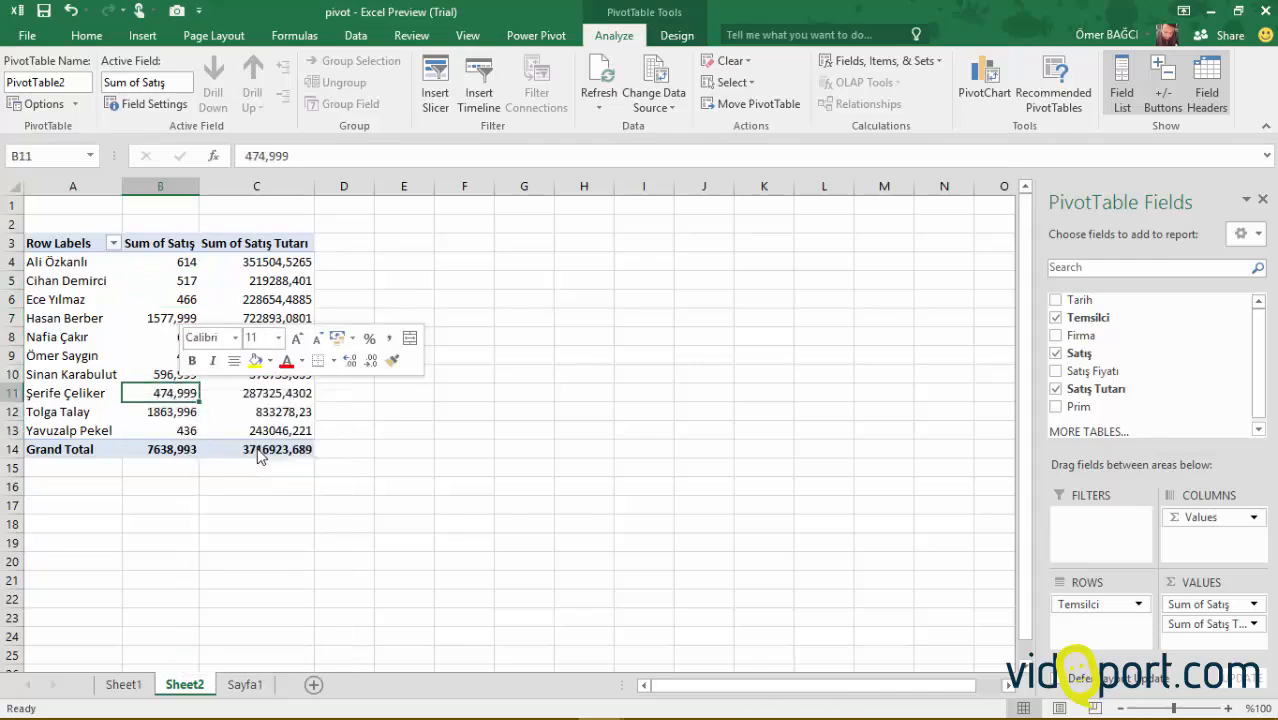
left_click(48, 317)
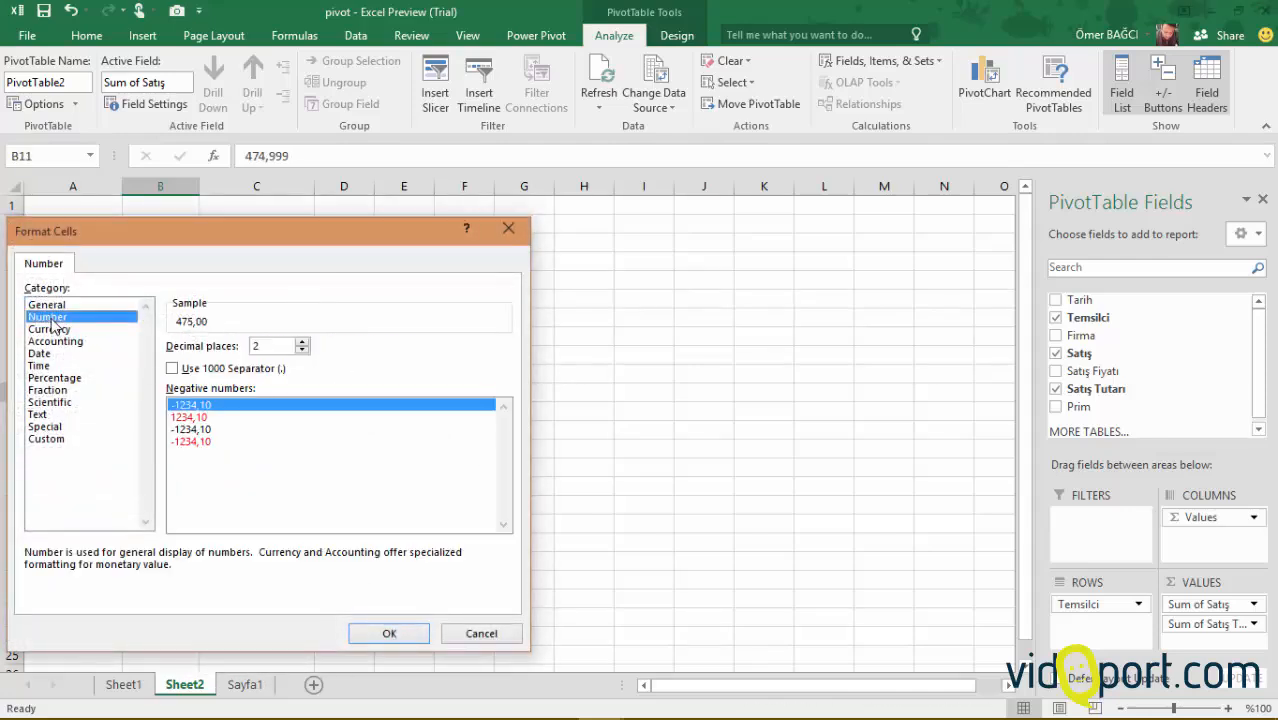
left_click(222, 369)
left_click(389, 633)
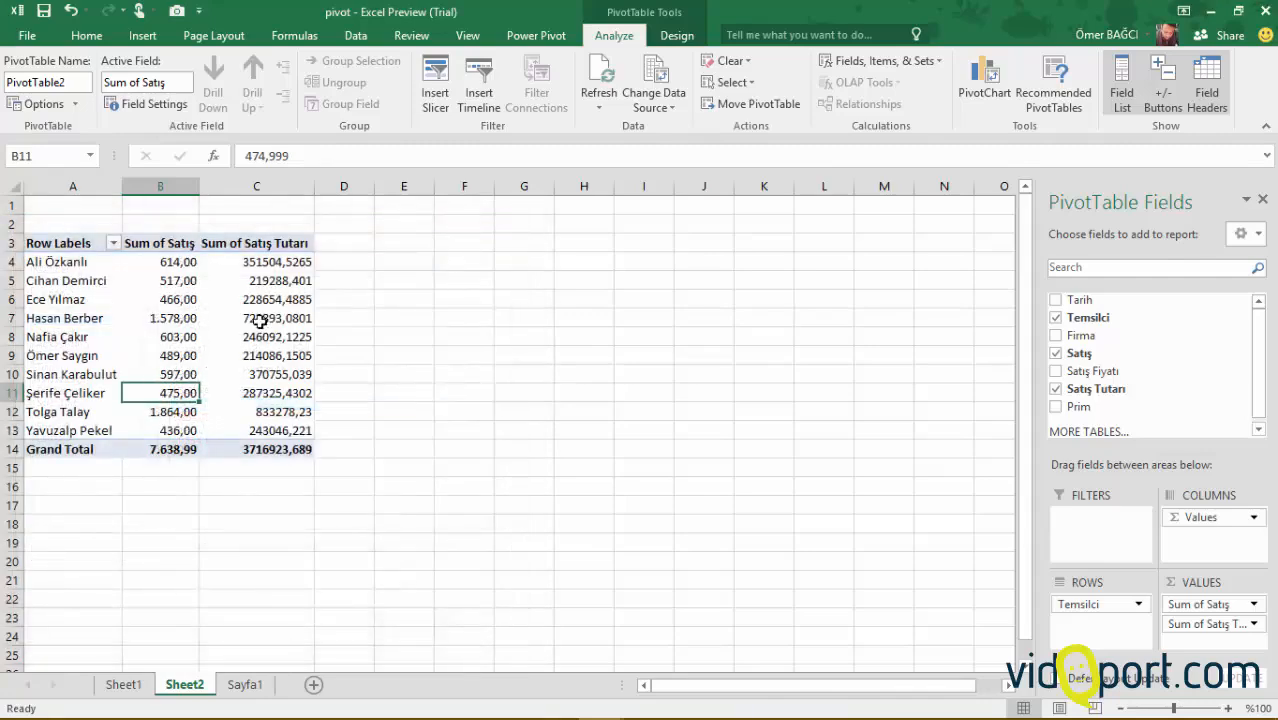
- Format the Sum of Satış Tutarı values as Number with two decimal places and the 1000 separator
right_click(262, 317)
left_click(326, 352)
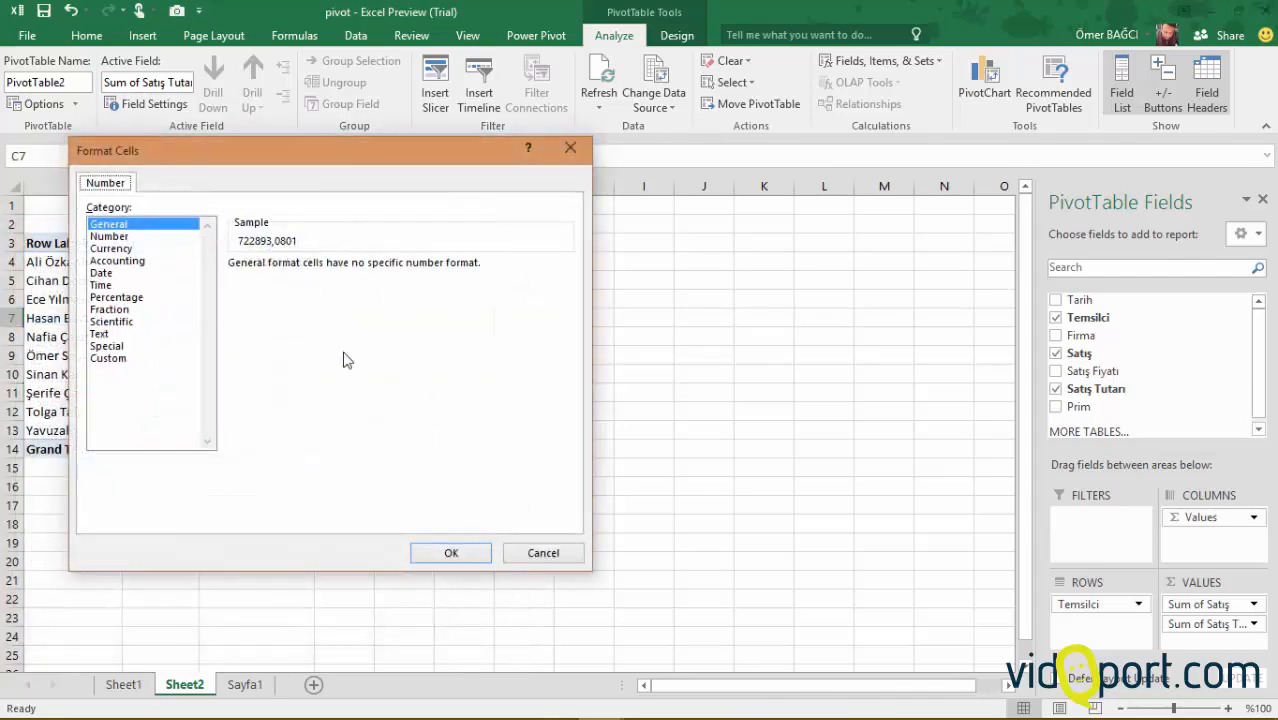
left_click(141, 238)
left_click(300, 290)
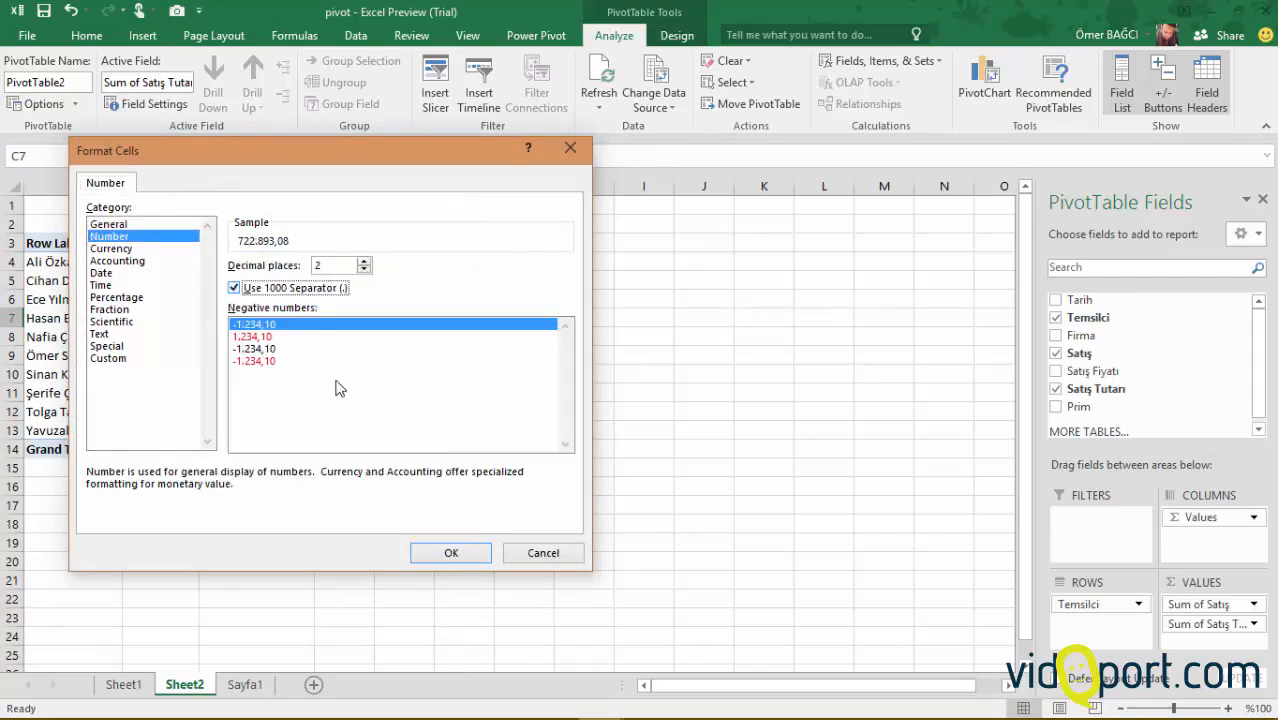
left_click(447, 553)
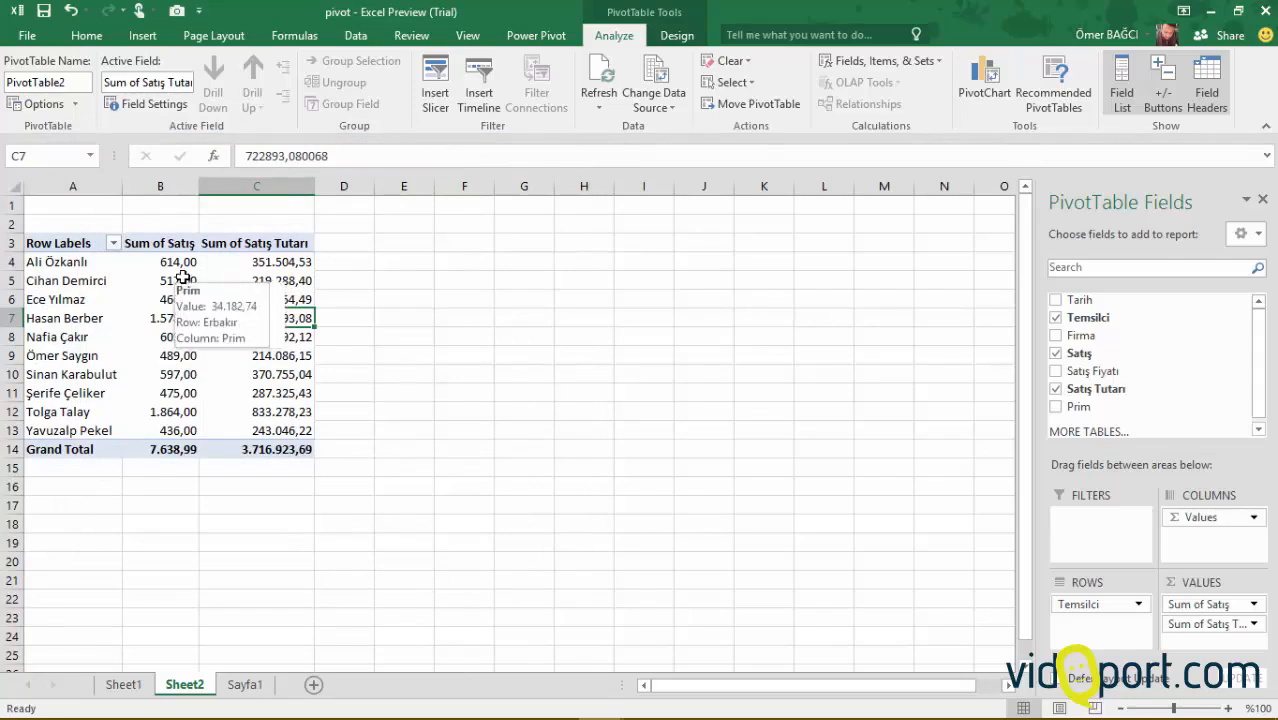
- Review the Sum of Satış and Sum of Satış Tutarı figures for each representative
mouse_move(183, 430)
left_mouse_down()
mouse_move(177, 262)
mouse_move(178, 412)
left_mouse_up()
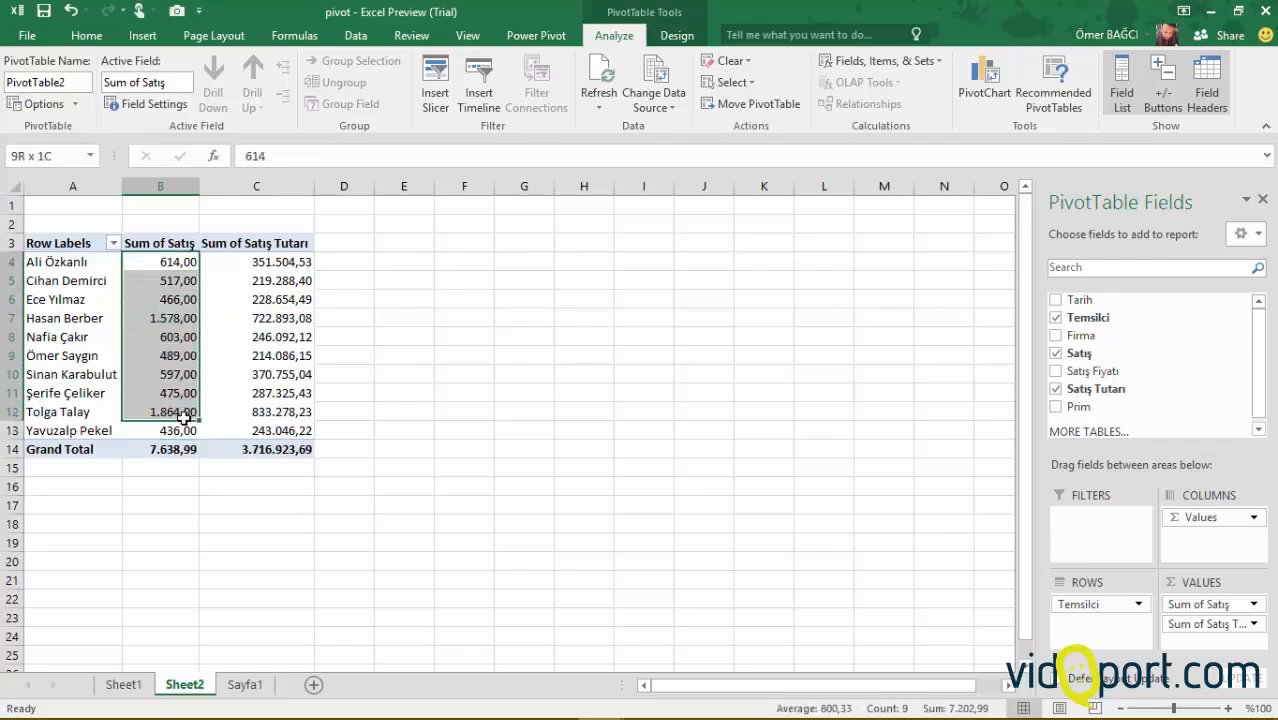
left_click(179, 380)
left_click_drag(258, 281, 298, 388)
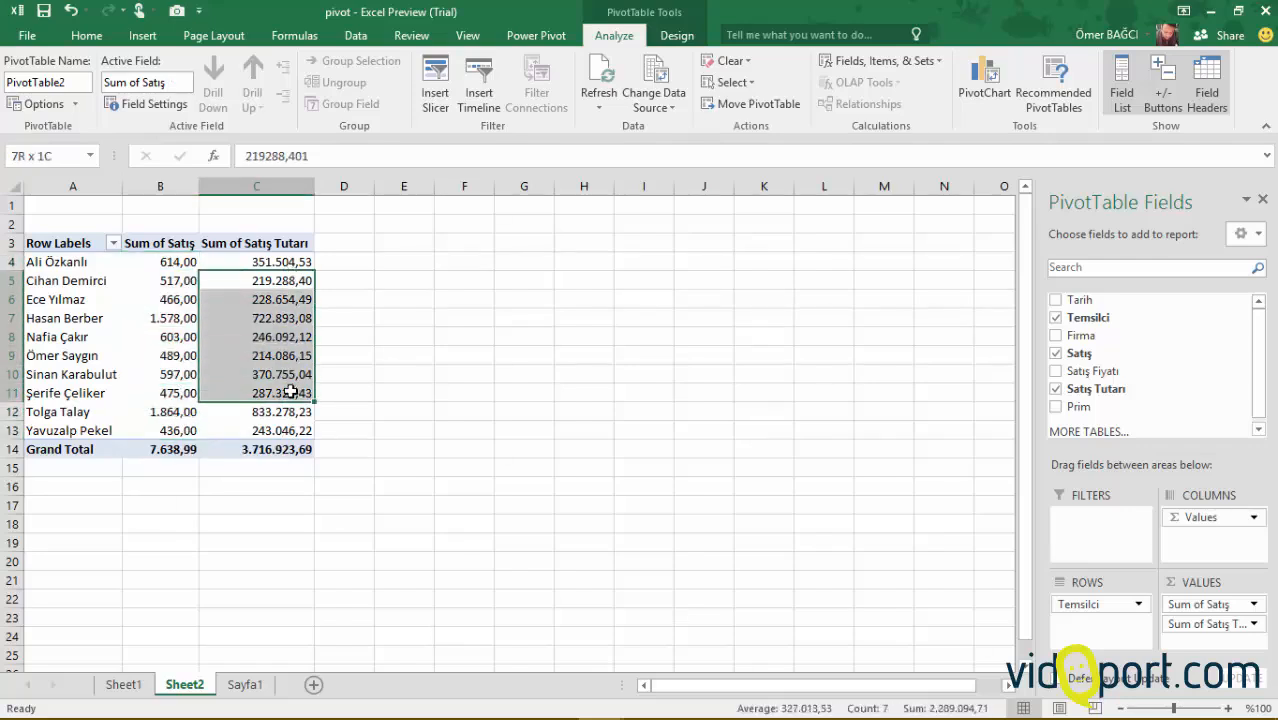
left_click(259, 342)
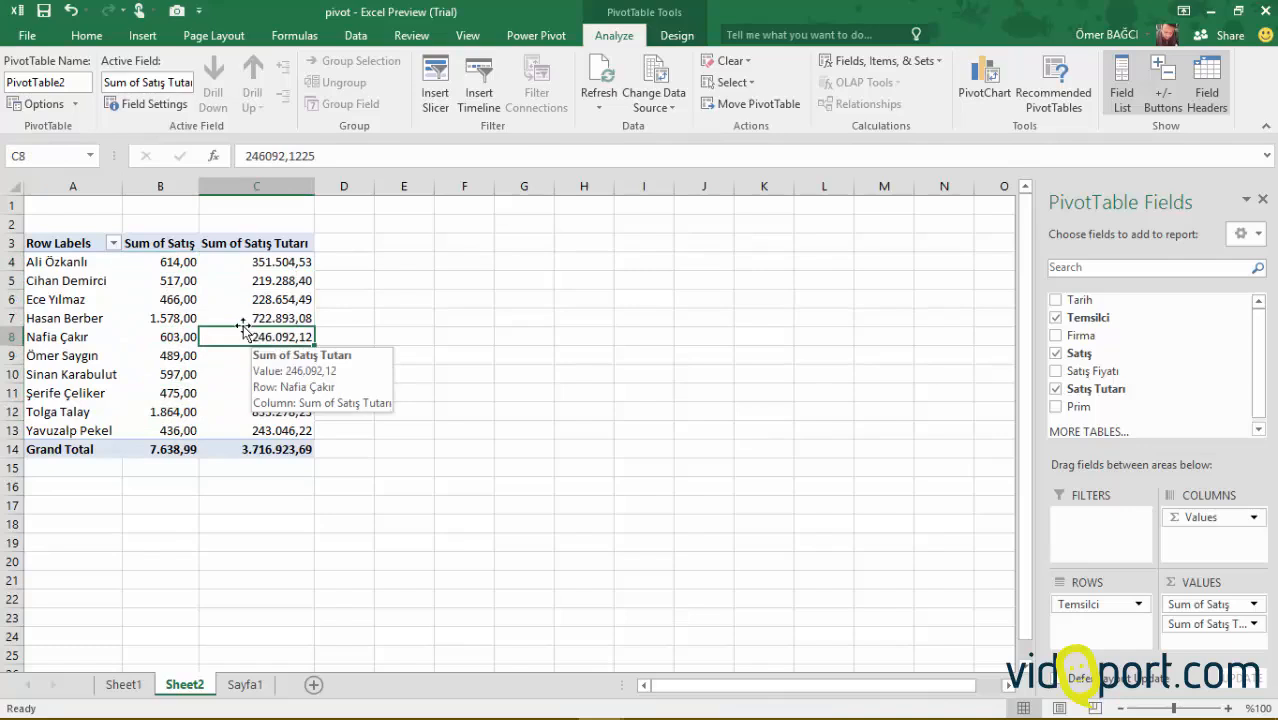
mouse_move(172, 274)
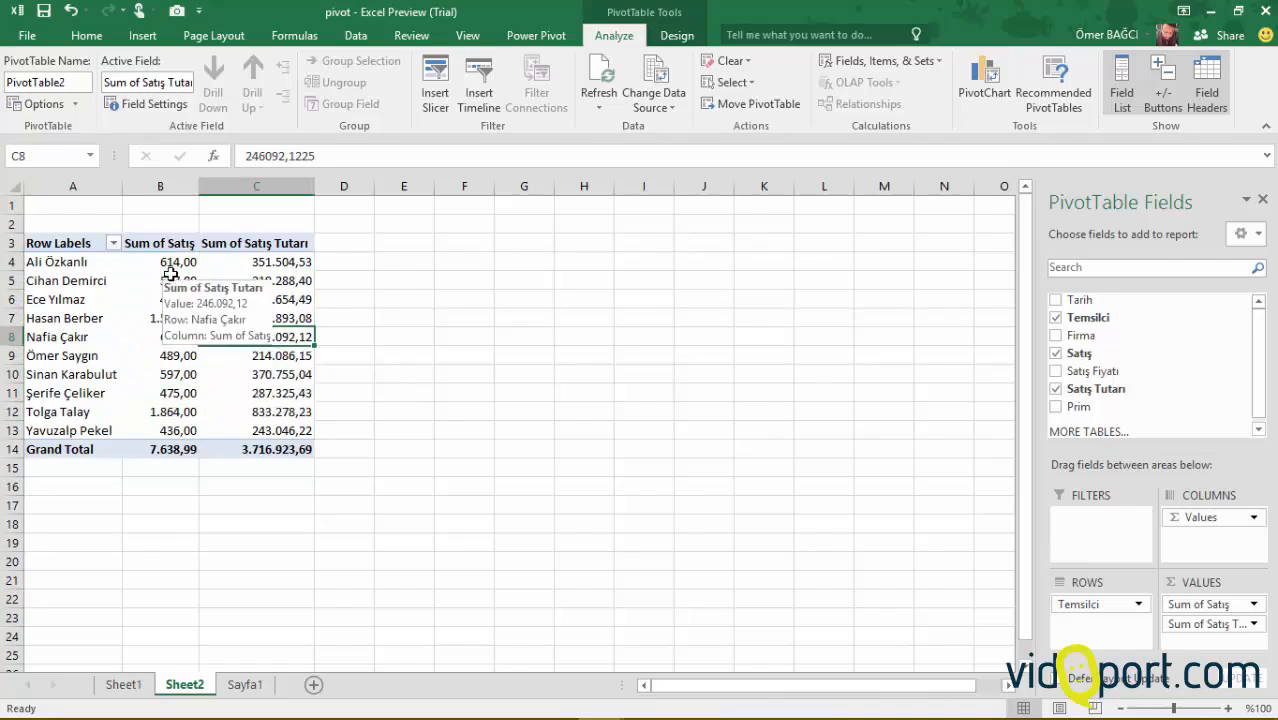
- Start a new calculated field in the PivotTable and name it Satış Primi
left_click(287, 277)
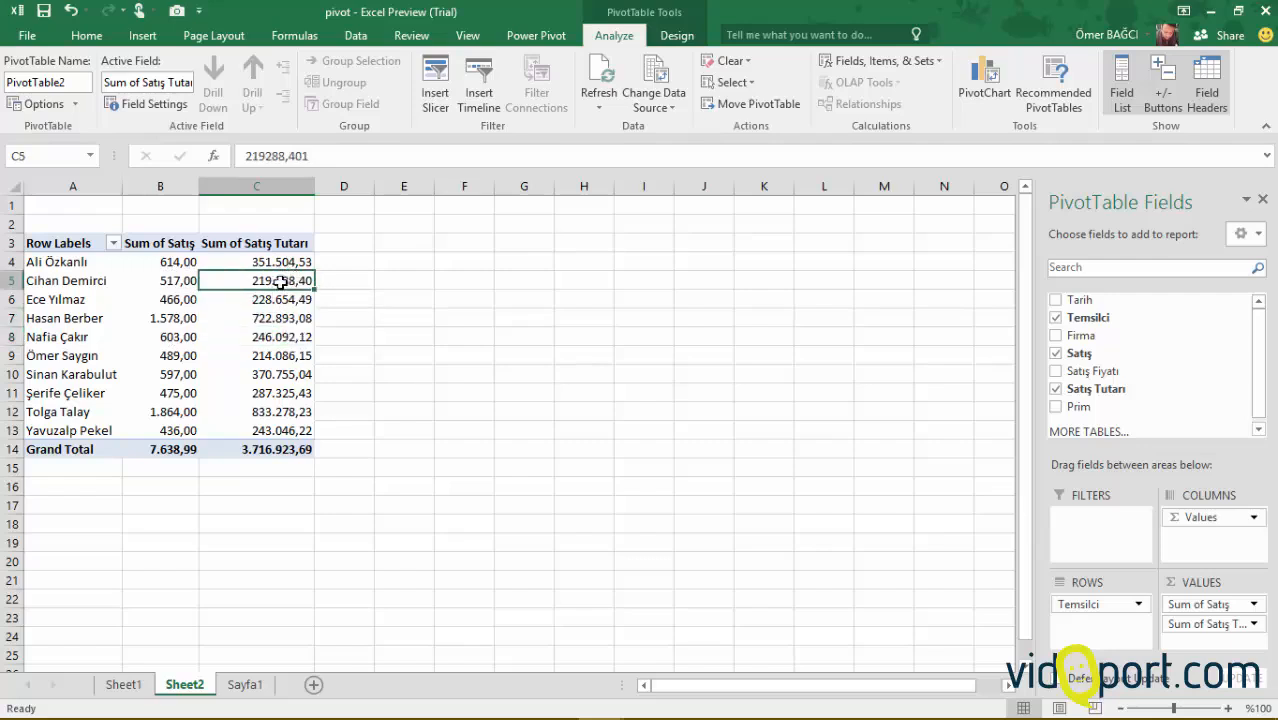
left_click(857, 64)
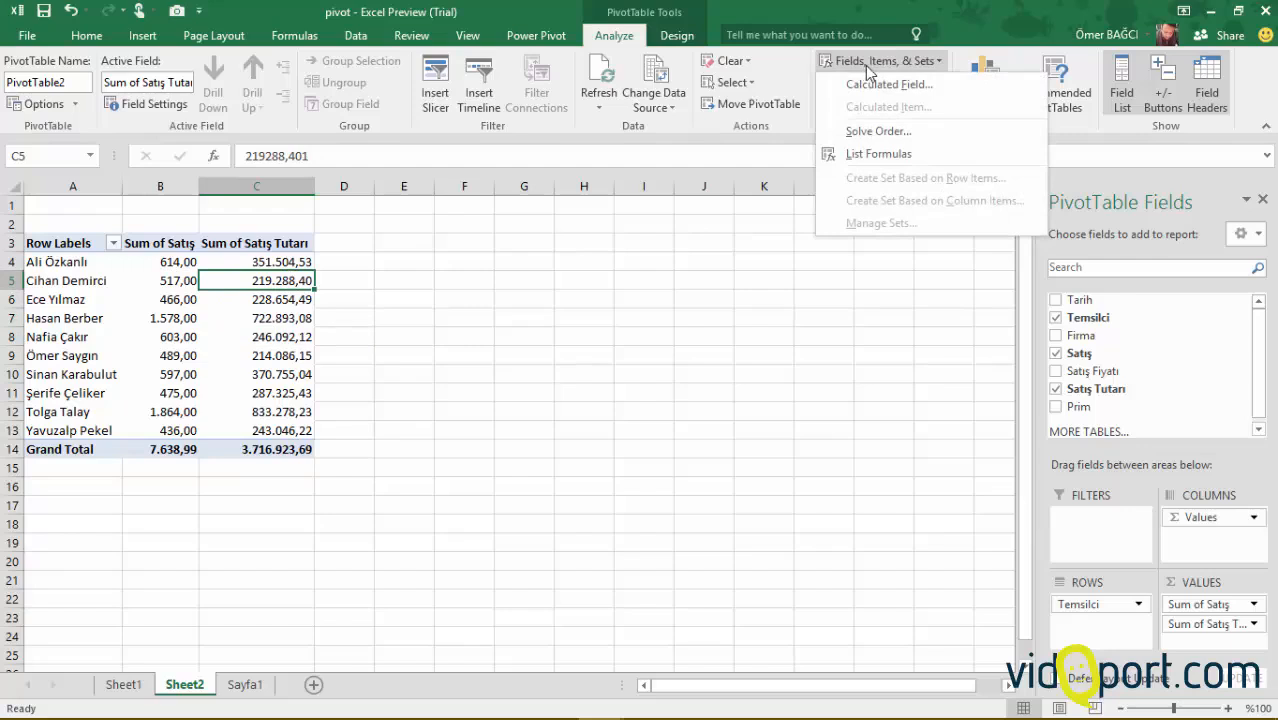
left_click(927, 88)
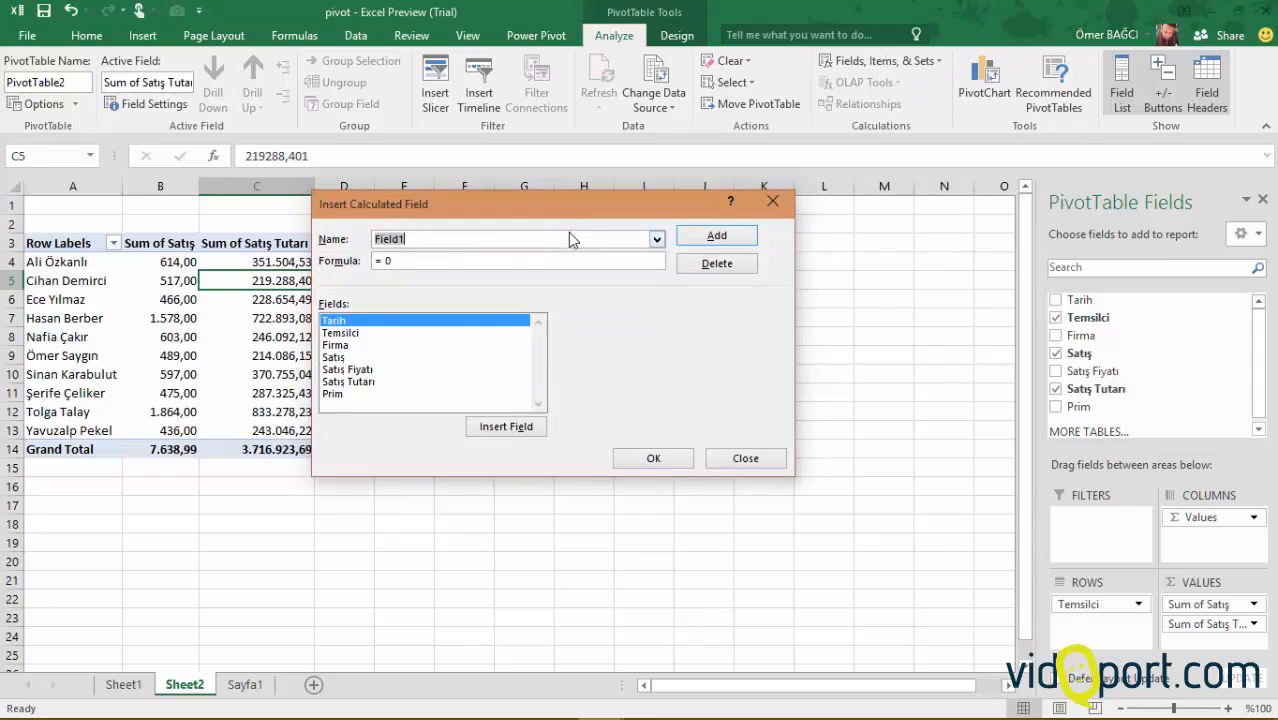
type("Pri")
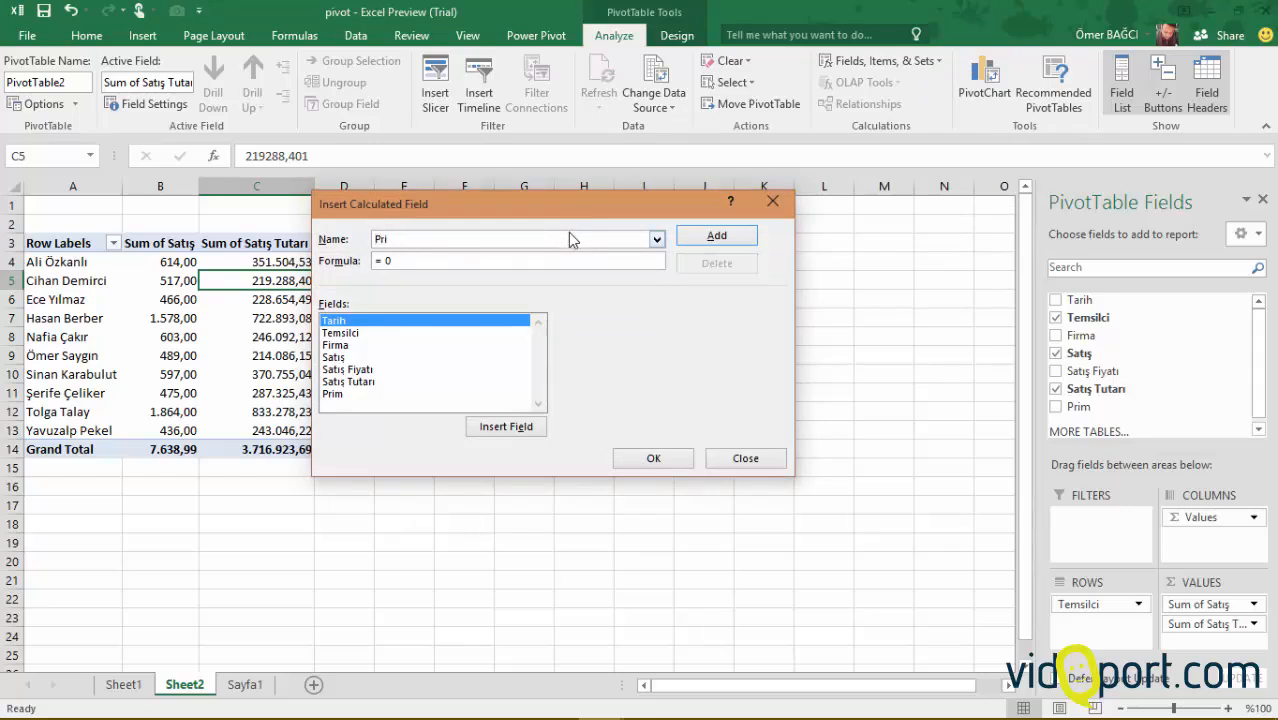
type("m")
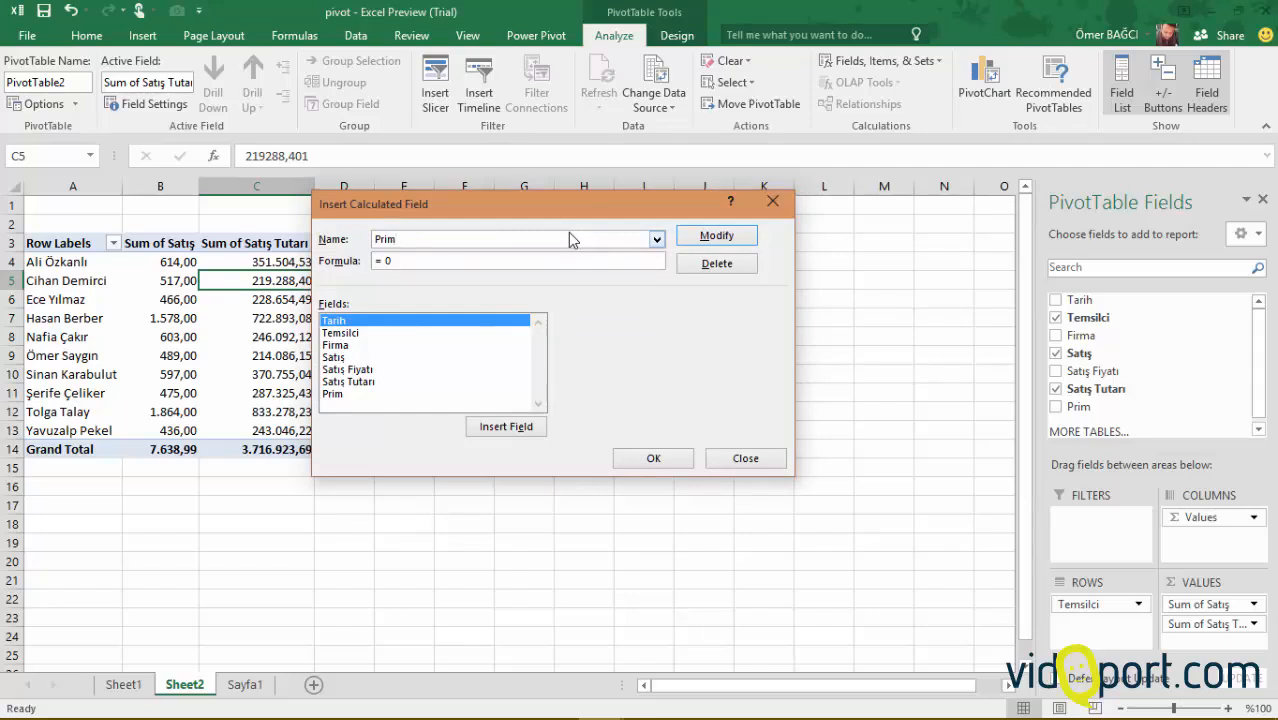
key("BackSpace")
key("BackSpace")
key("BackSpace")
key("BackSpace")
type("Satış ")
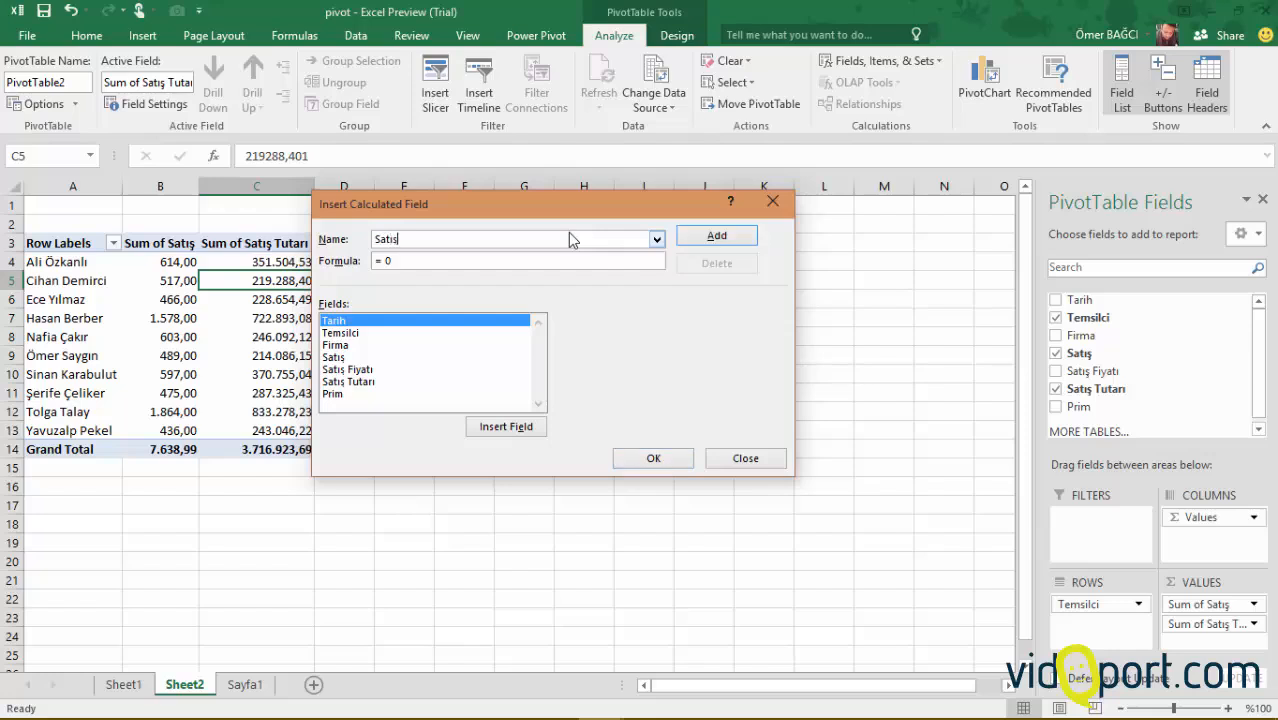
type("Primi")
- Define Satış Primi with an IF formula giving 'Satış Tutarı'*10% when Satış>=800, otherwise 0, and add it to the PivotTable
double_click(336, 357)
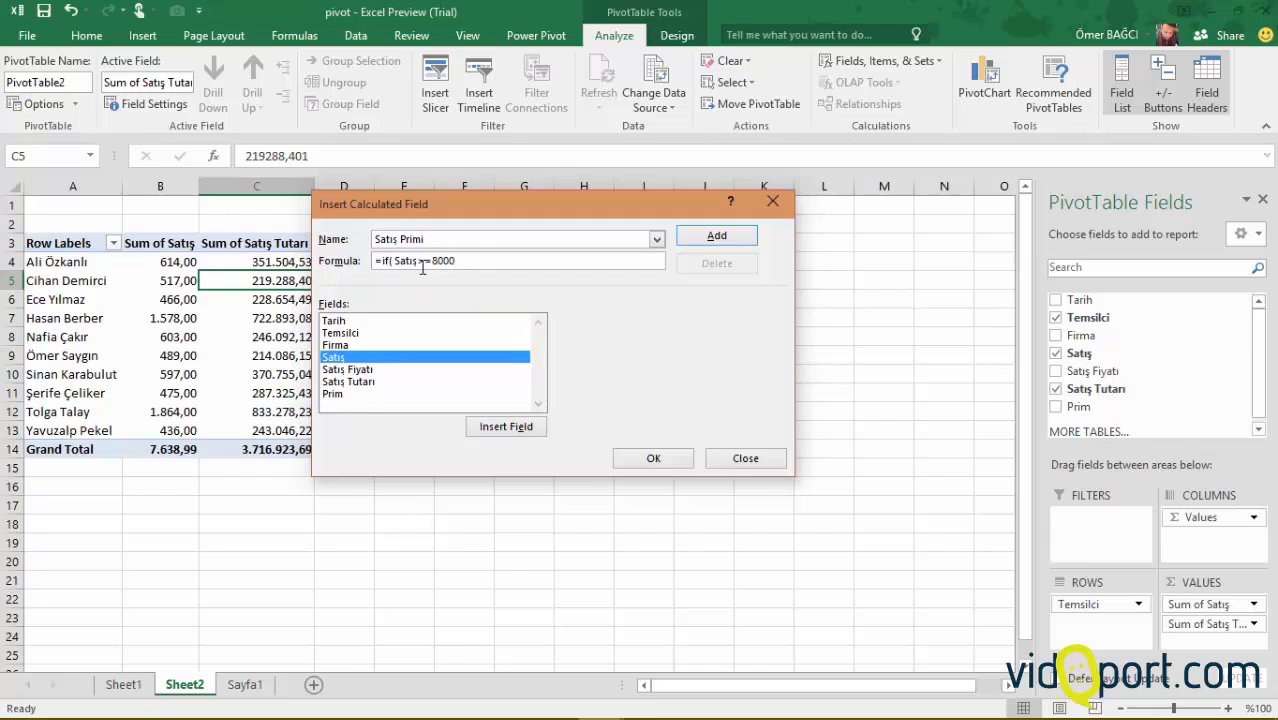
double_click(366, 382)
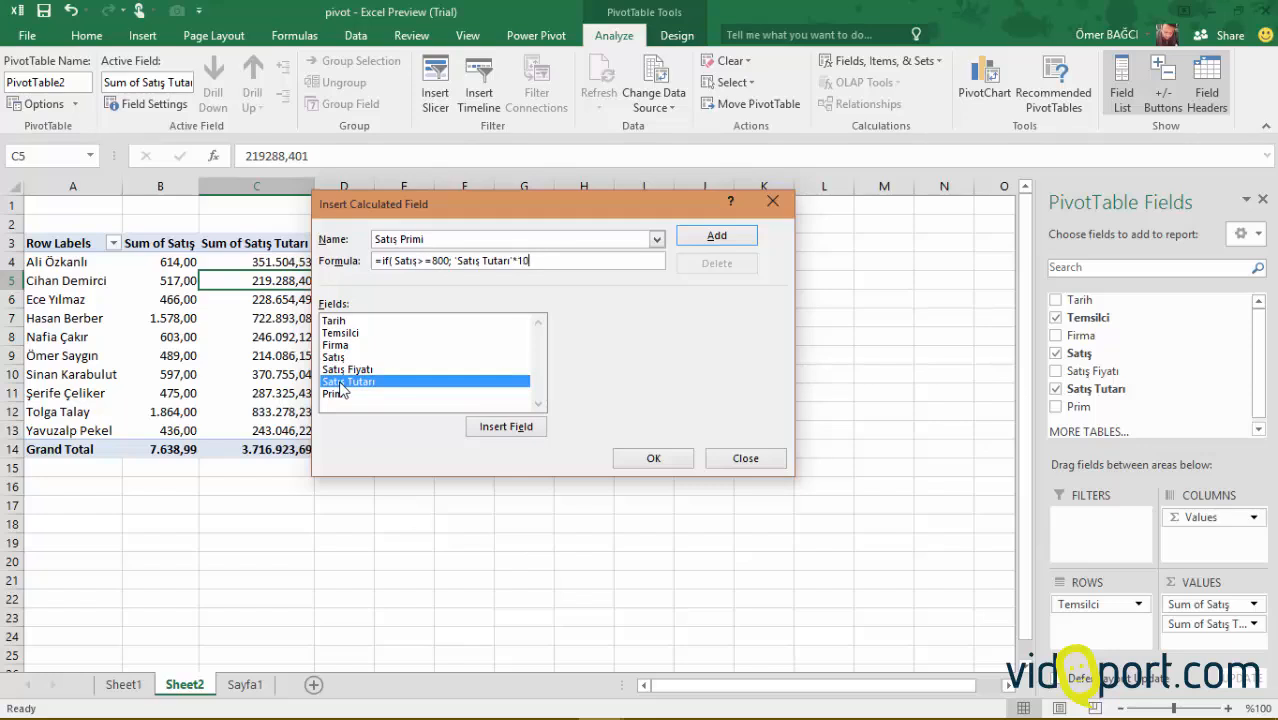
type("*10%;0")
left_click(653, 458)
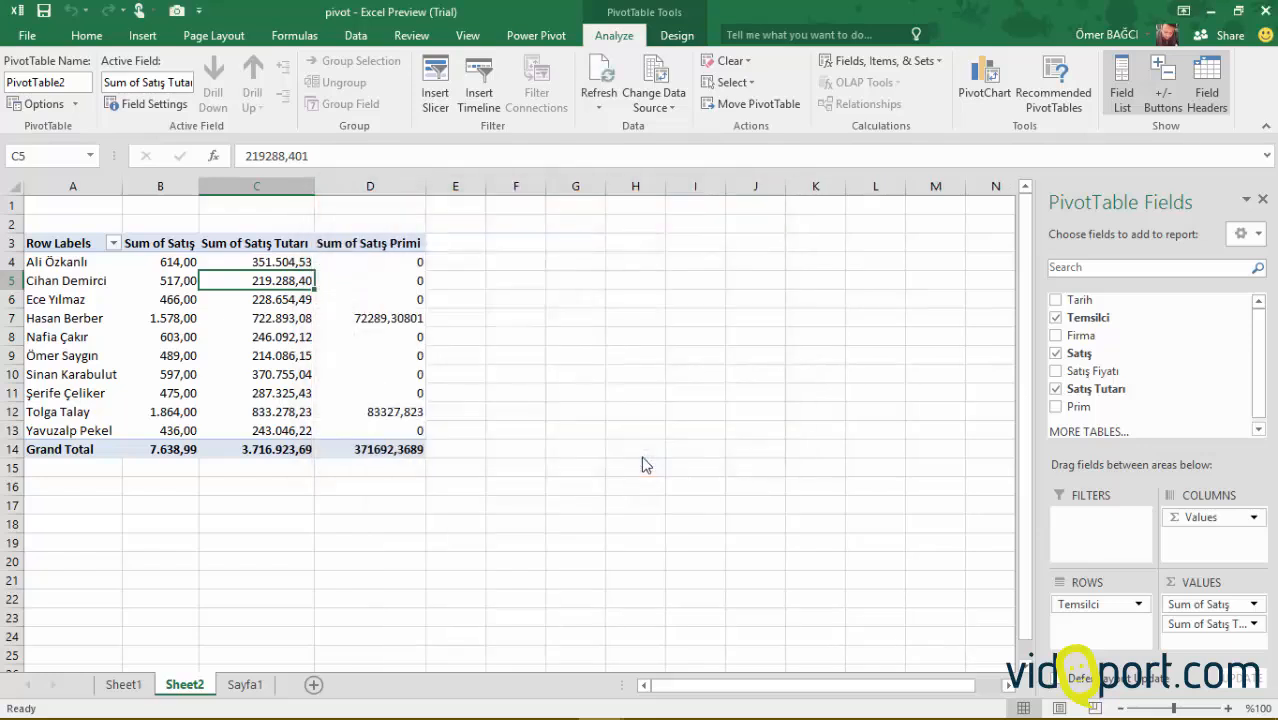
- Format the Sum of Satış Primi values as Number with two decimal places and the 1000 separator
left_click(405, 282)
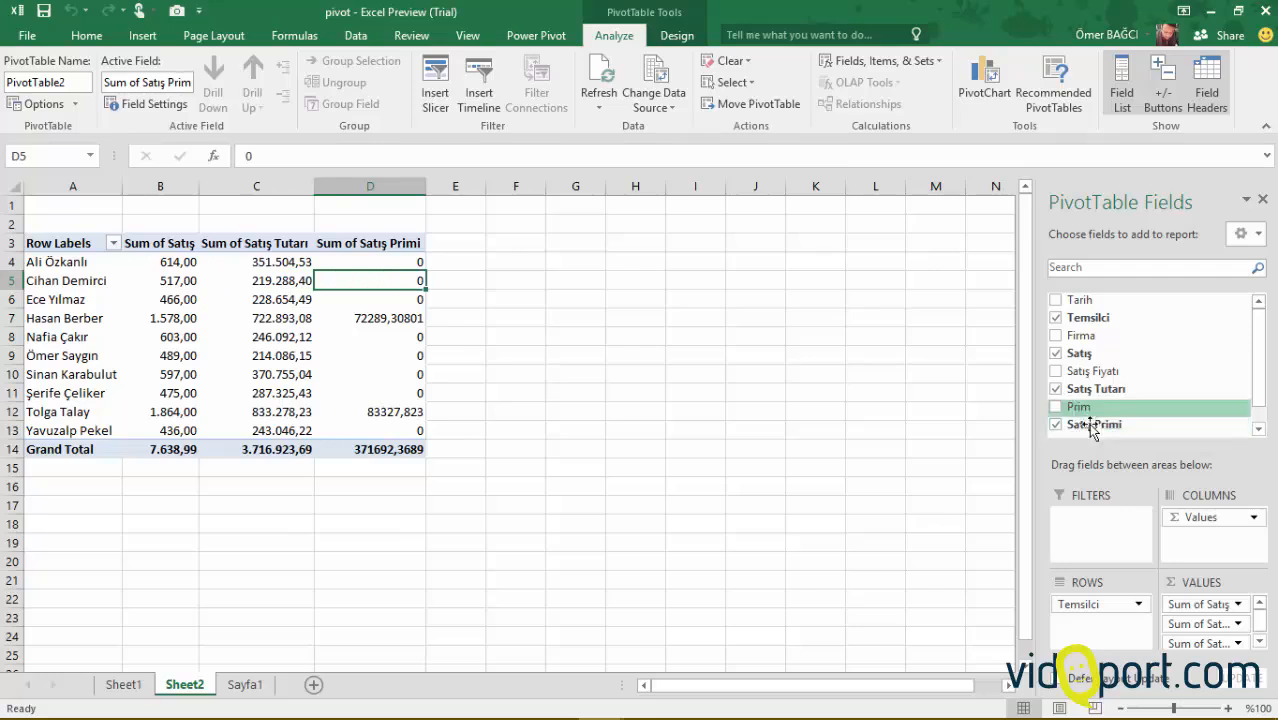
left_click(393, 337)
right_click(393, 337)
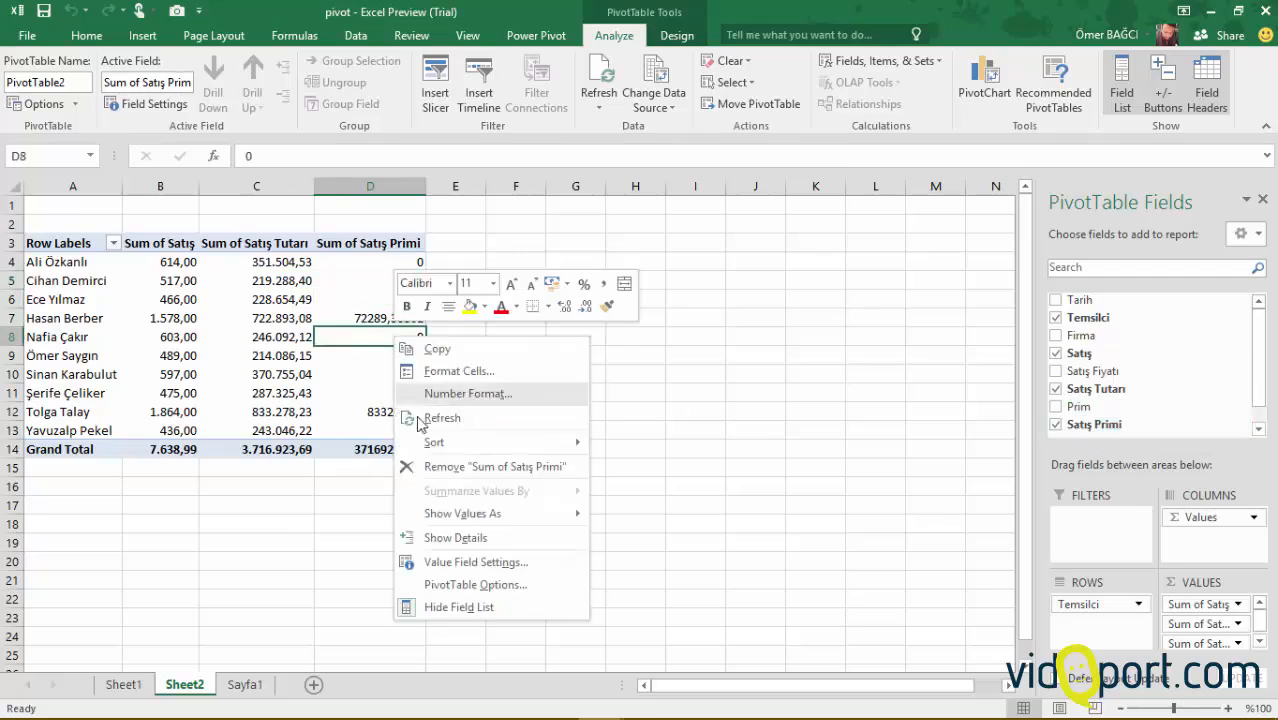
left_click(421, 392)
left_click(214, 265)
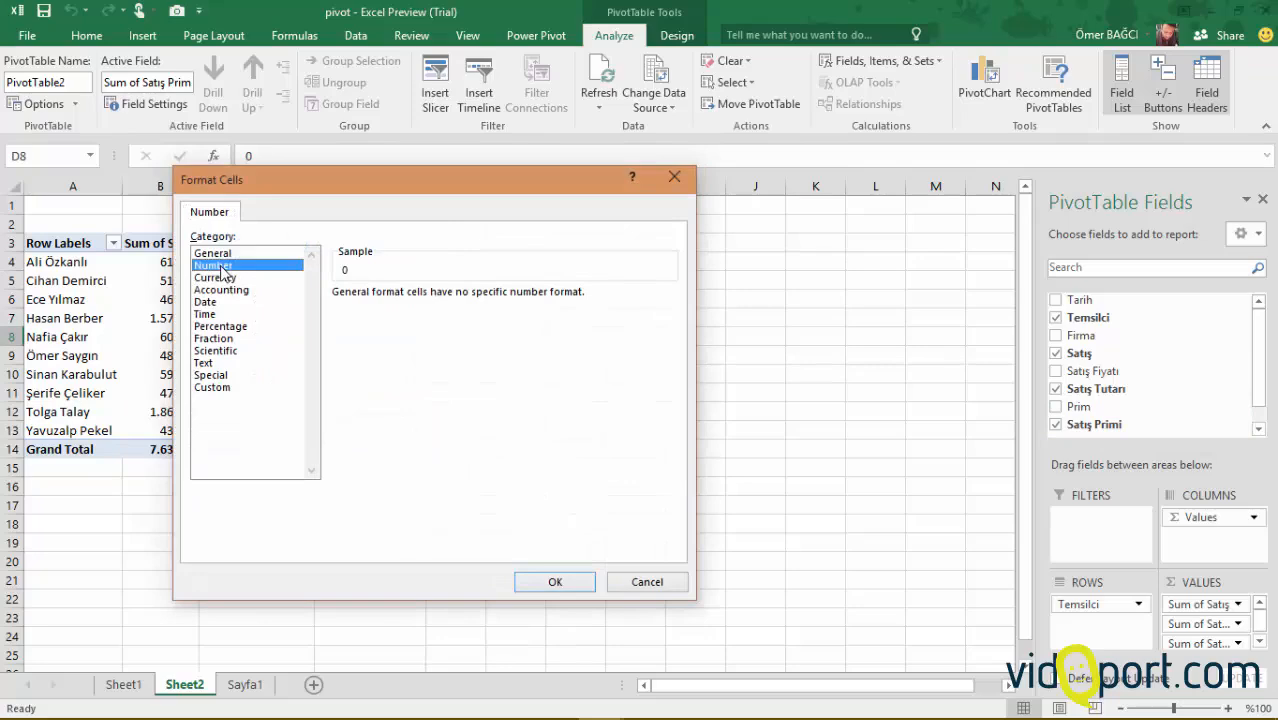
left_click(352, 316)
left_click(557, 581)
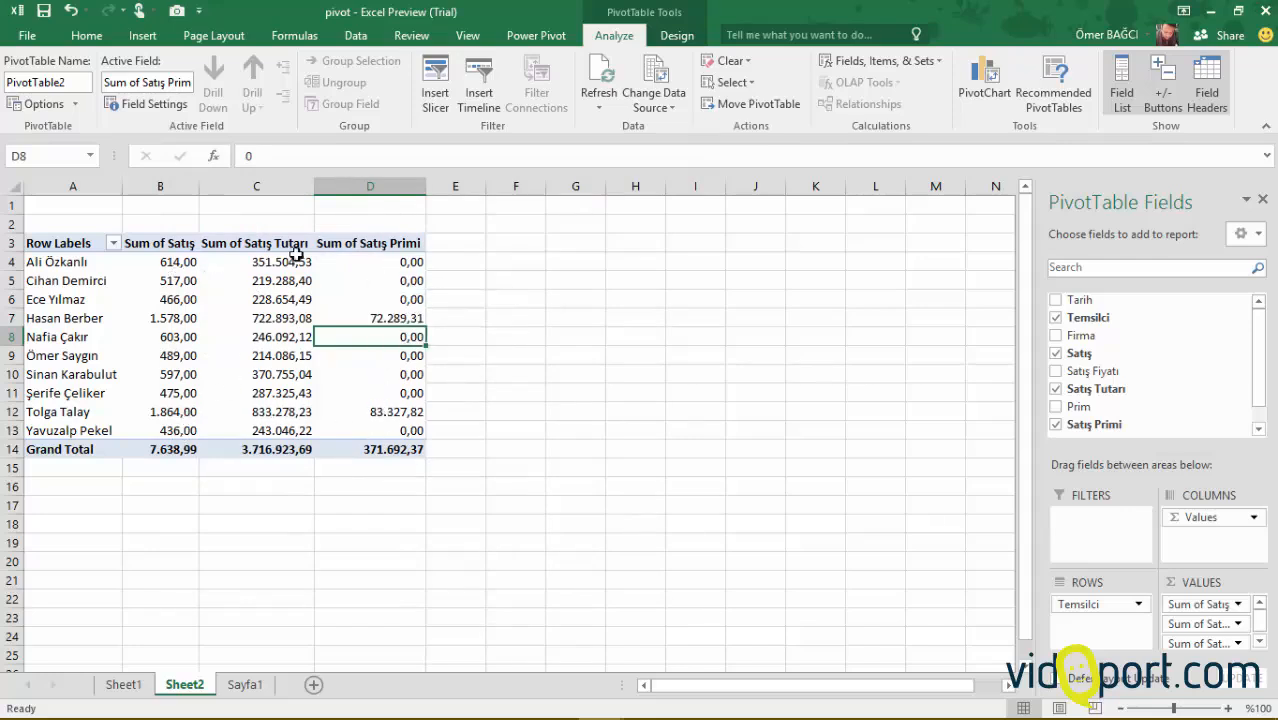
- Compare each representative's Satış quantity and Satış Tutarı with the calculated Satış Primi in column D
left_click_drag(165, 280, 171, 411)
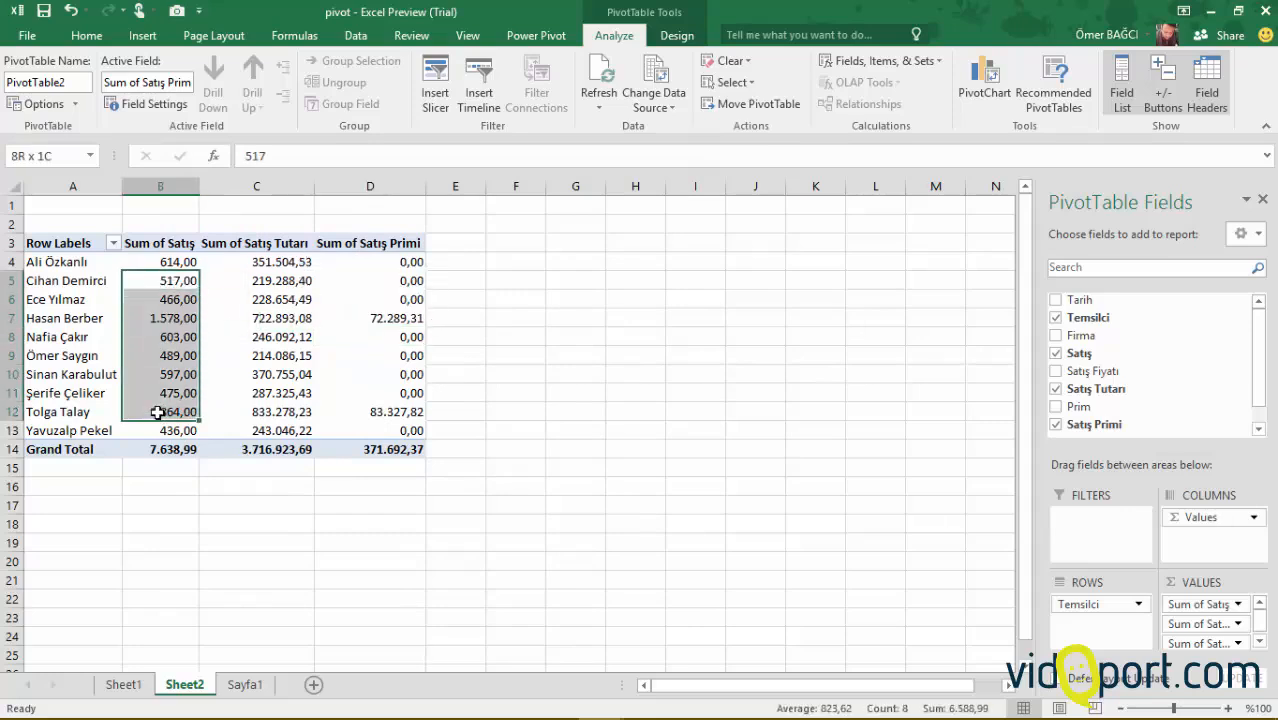
left_click_drag(285, 262, 268, 414)
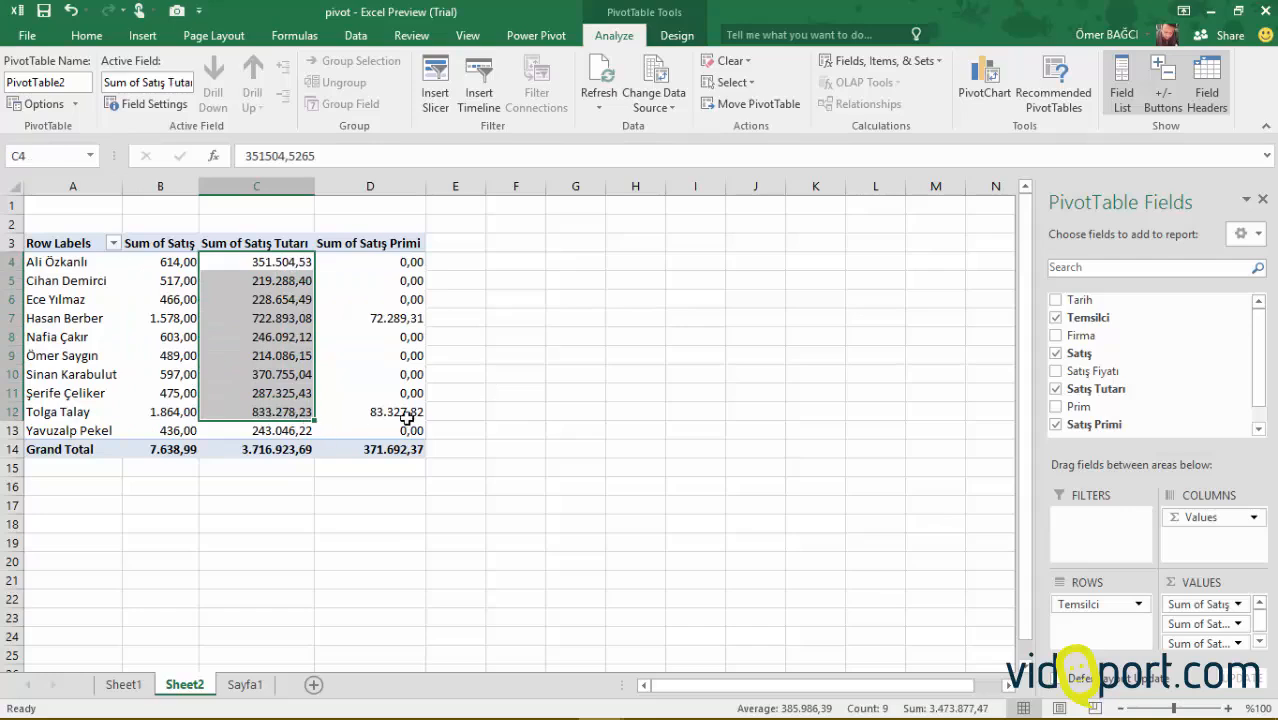
left_click(407, 417)
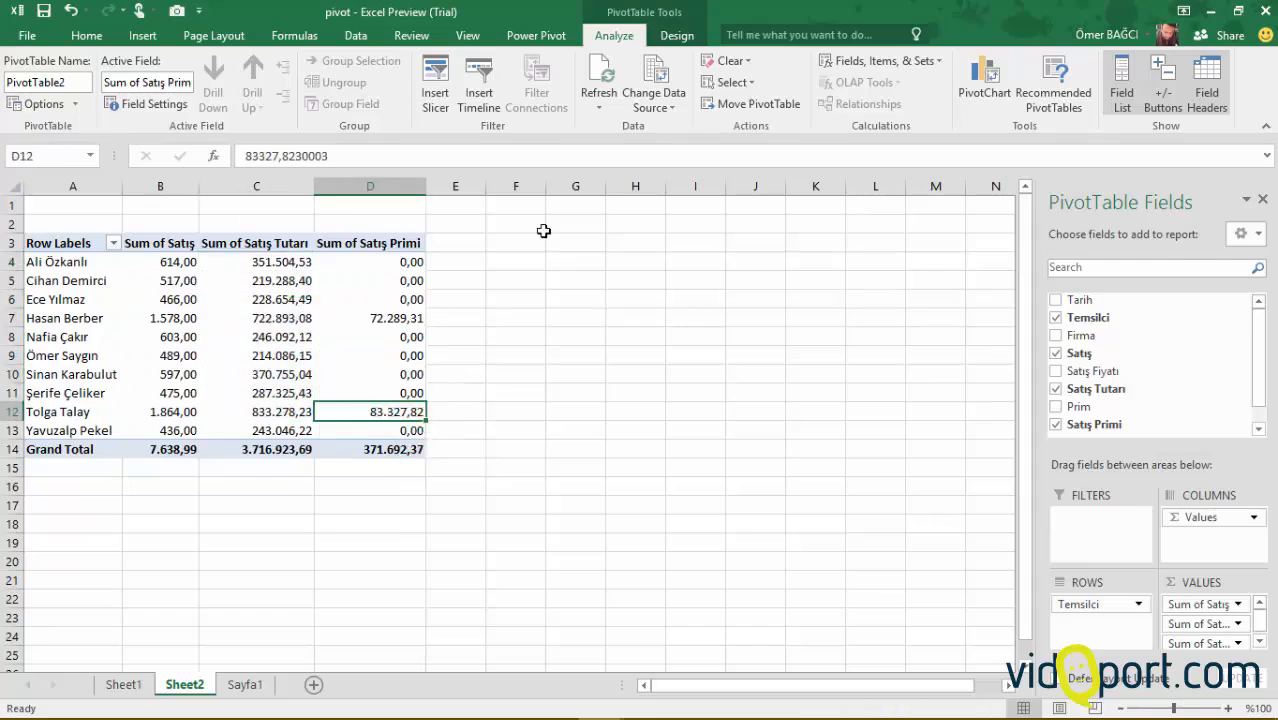
mouse_move(398, 320)
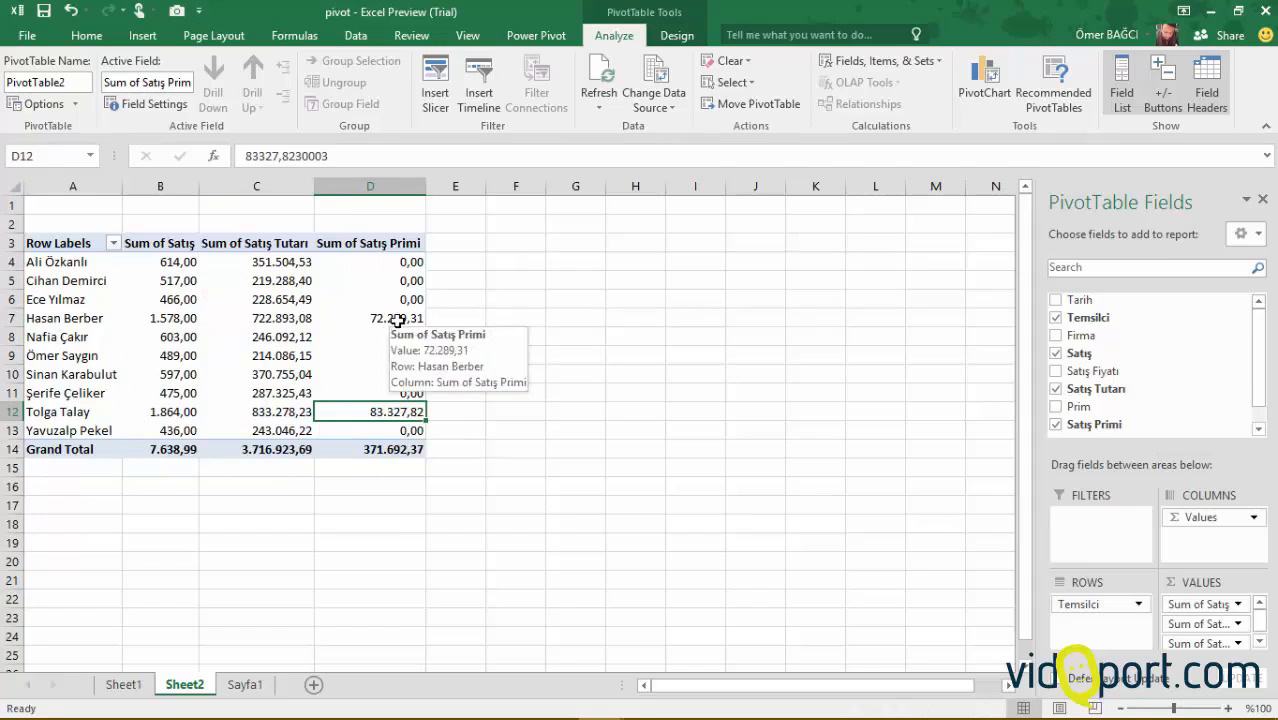
key("Up")
key("Up")
key("Up")
key("Up")
key("Up")
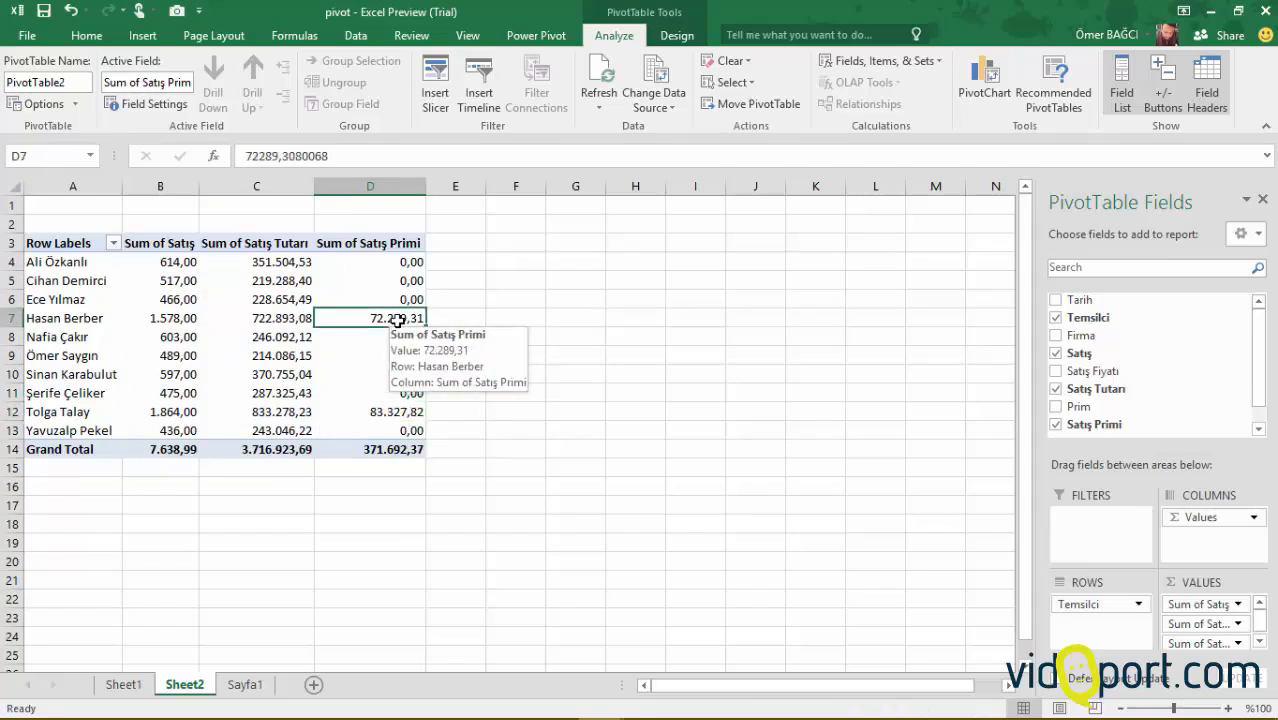